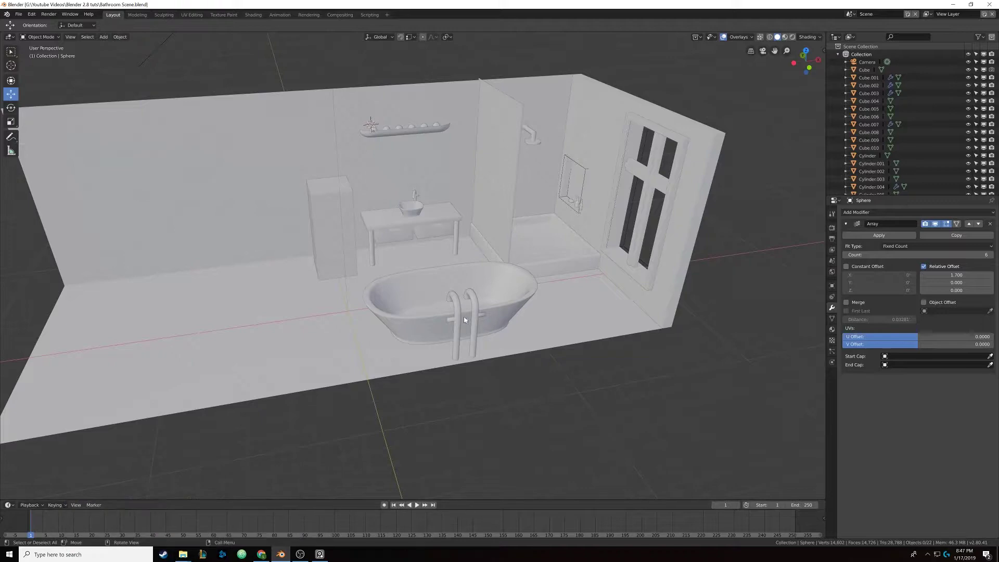
Step: Move the bathtub and its freestanding faucet together along the X axis, away from the window wall
middle_drag(463, 320, 489, 351)
scroll(386, 294, up, 3)
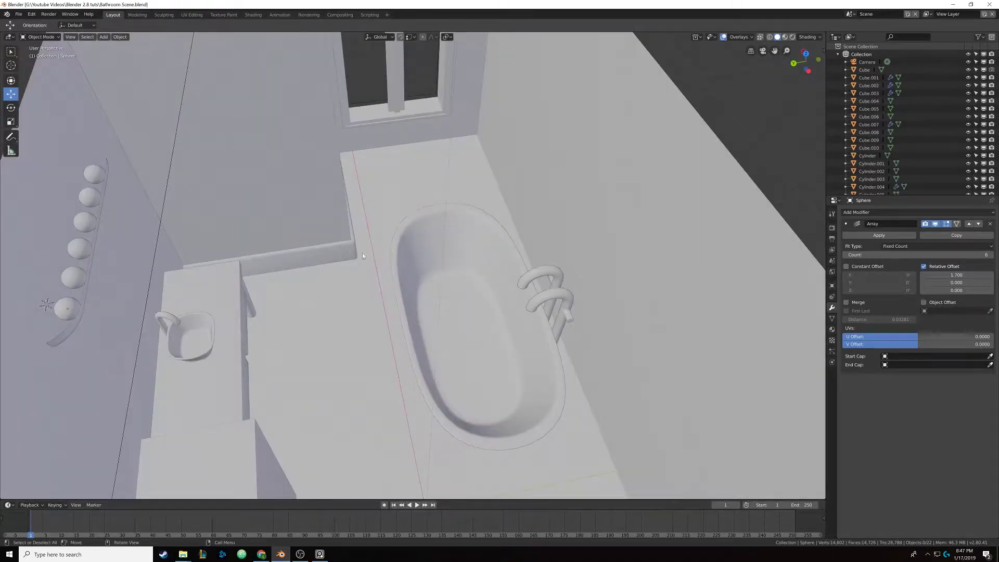
mouse_move(362, 255)
middle_down()
mouse_move(370, 247)
mouse_move(293, 288)
mouse_move(355, 254)
middle_up()
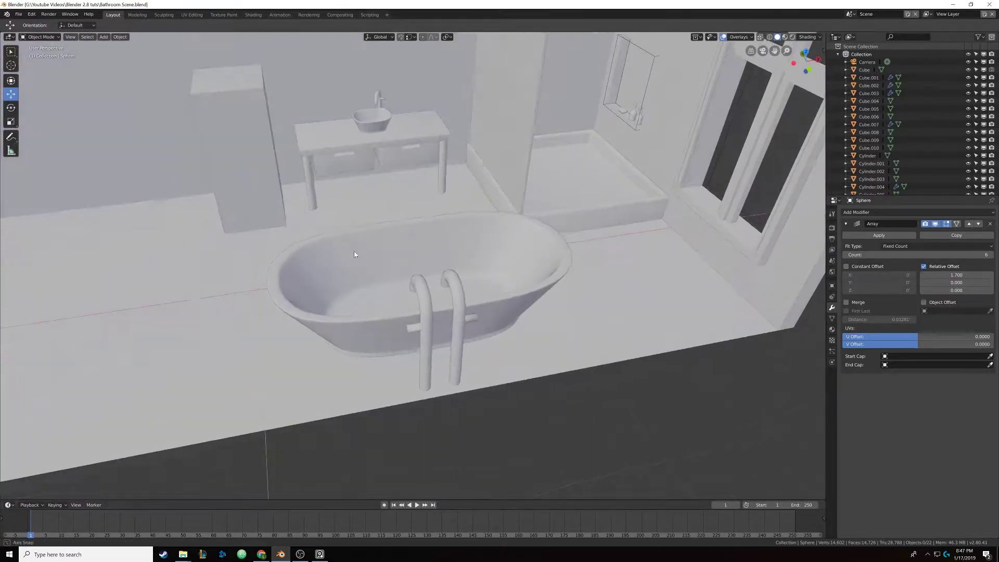
click(415, 248)
shift+click(422, 286)
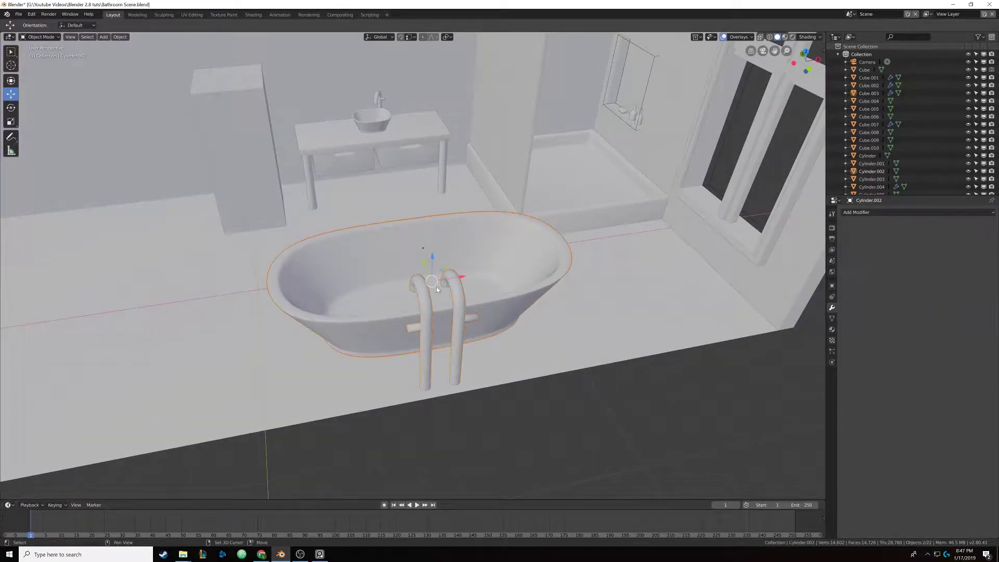
scroll(420, 330, down, 3)
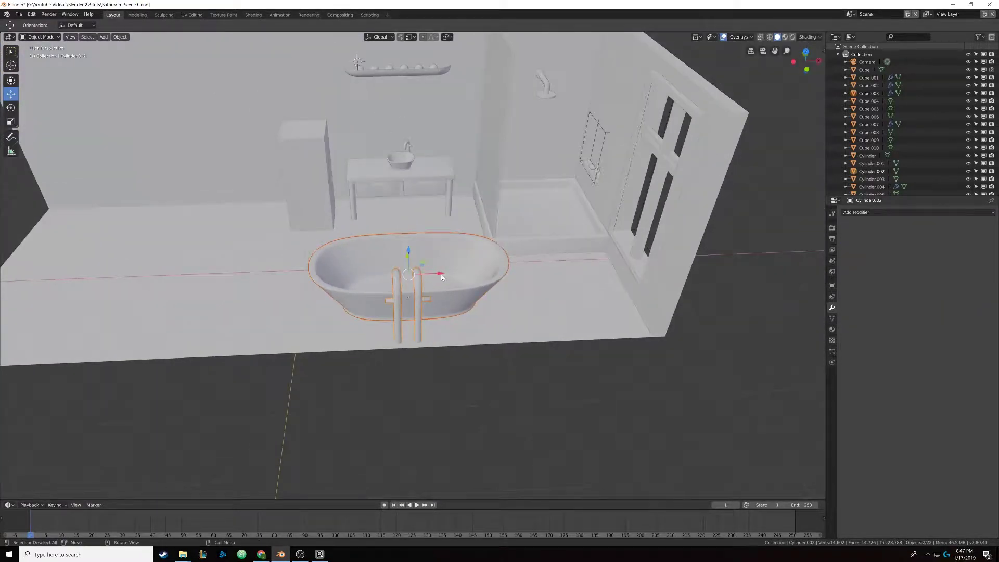
drag(442, 276, 379, 276)
middle_drag(379, 277, 428, 182)
key(KP_0)
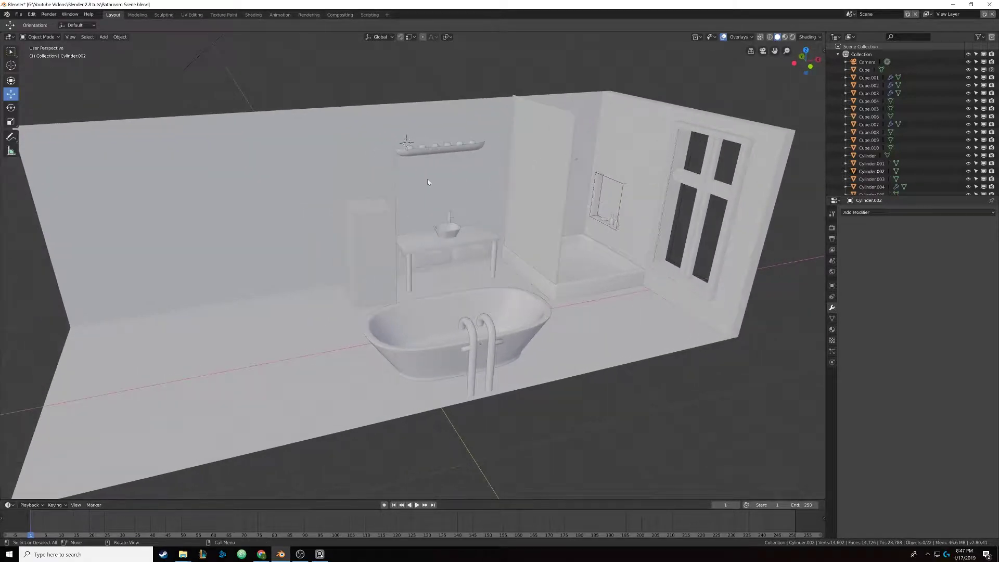
Step: Place the 3D cursor on the wall midway between the sink faucet and the light fixture
middle_drag(449, 251, 420, 266)
scroll(391, 299, up, 2)
scroll(423, 262, up, 2)
click(10, 66)
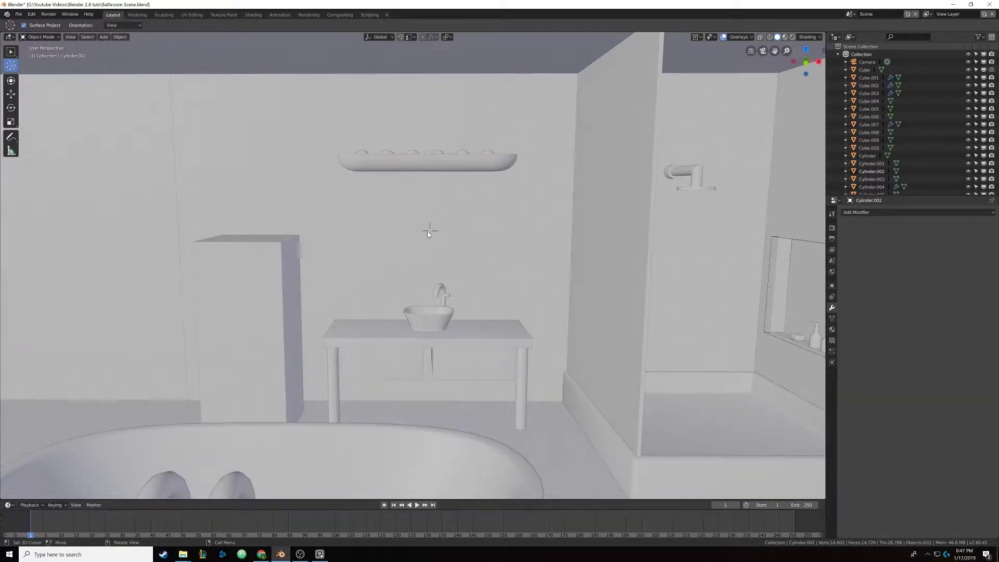
Step: Add a cube mesh at the 3D cursor on the wall above the sink
middle_drag(408, 234, 438, 249)
shift+middle_drag(375, 247, 442, 280)
scroll(462, 277, up, 3)
key(shift+a)
mouse_move(442, 278)
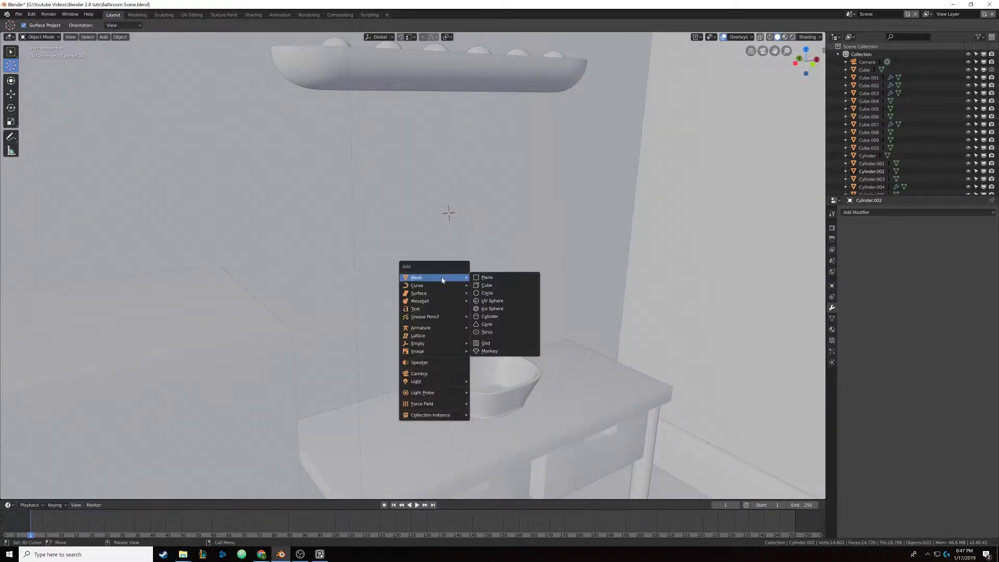
click(498, 285)
Step: In Edit Mode, scale the new cube along the Z axis into a taller box
middle_drag(470, 269, 452, 336)
key(Tab)
key(s)
key(z)
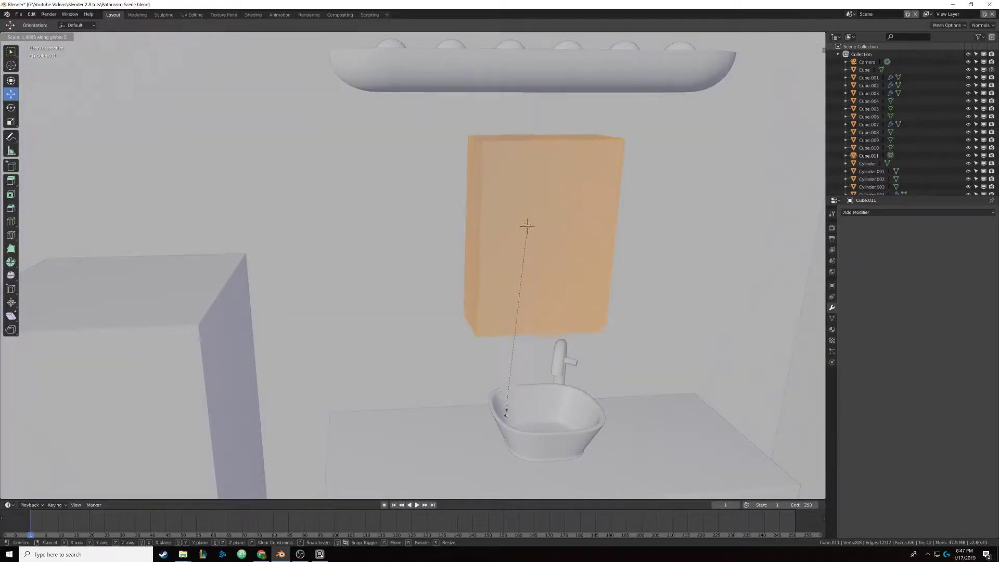
click(510, 444)
shift+middle_drag(511, 444, 474, 400)
Step: In wireframe display, circle-select the box's four back vertices and move them about 0.8' along negative Y toward the wall surface
mouse_move(597, 312)
middle_down()
mouse_move(565, 292)
mouse_move(468, 286)
mouse_move(432, 307)
mouse_move(420, 407)
mouse_move(427, 364)
middle_up()
key(z)
click(434, 305)
middle_drag(432, 241, 412, 191)
click(507, 194)
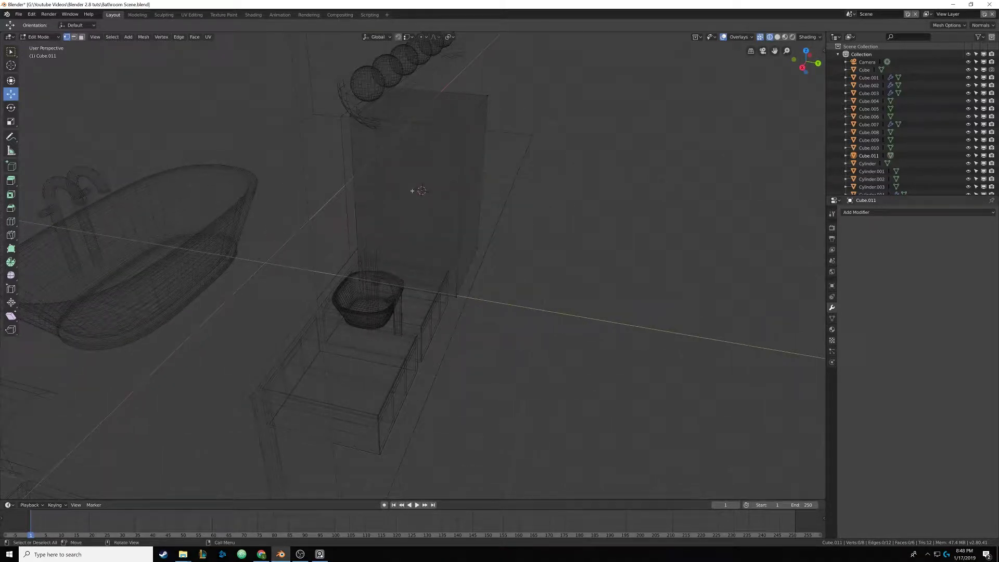
key(c)
click(467, 130)
click(491, 94)
drag(480, 245, 458, 298)
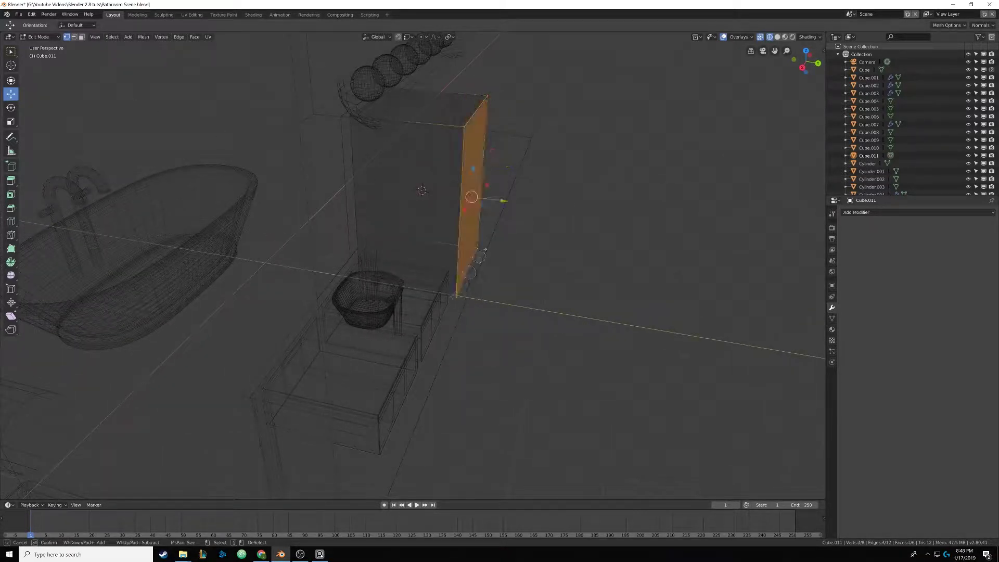
right_click(550, 177)
middle_drag(550, 177, 514, 182)
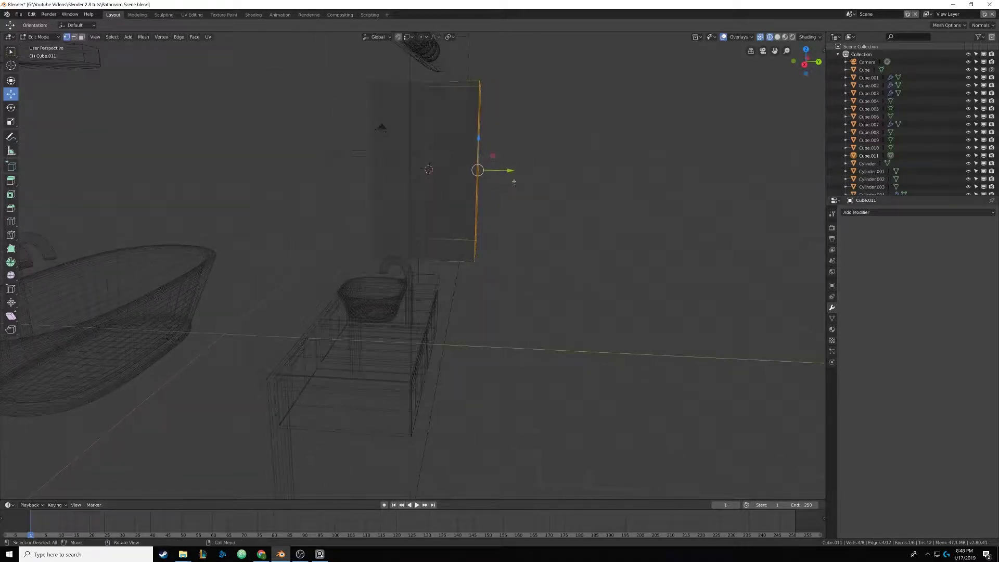
drag(511, 171, 470, 168)
middle_drag(470, 168, 475, 175)
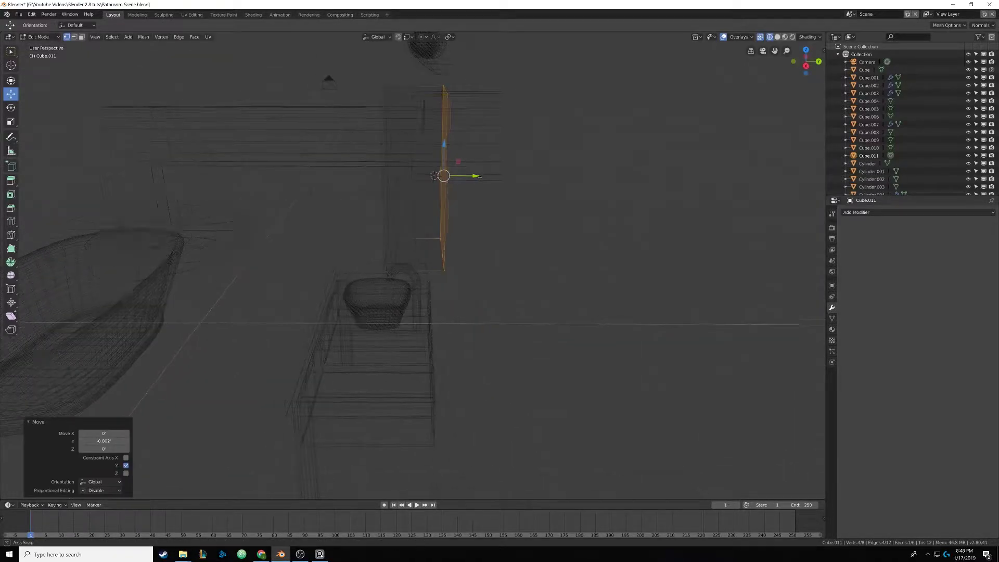
Step: Fine-tune the back face's position along Y so that it lies flush with the wall
drag(479, 176, 475, 177)
middle_drag(474, 177, 467, 198)
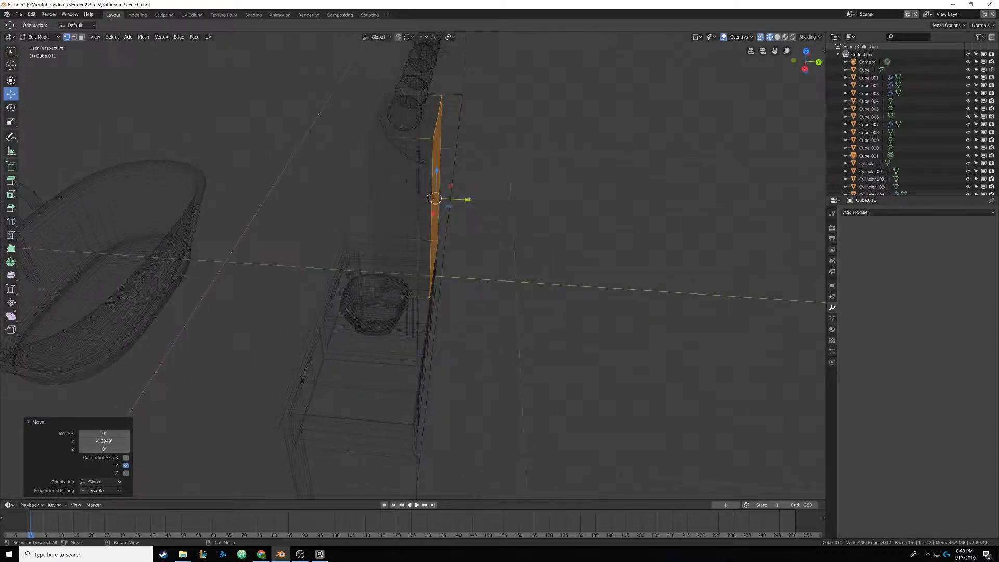
drag(467, 198, 474, 199)
middle_drag(475, 199, 478, 207)
mouse_move(442, 255)
middle_down()
mouse_move(482, 225)
mouse_move(542, 232)
mouse_move(521, 258)
mouse_move(477, 262)
middle_up()
scroll(482, 224, up, 4)
Step: Return to solid shading and delete the box's back face against the wall
key(z)
click(589, 233)
scroll(396, 147, down, 5)
middle_drag(395, 147, 255, 232)
key(x)
click(421, 317)
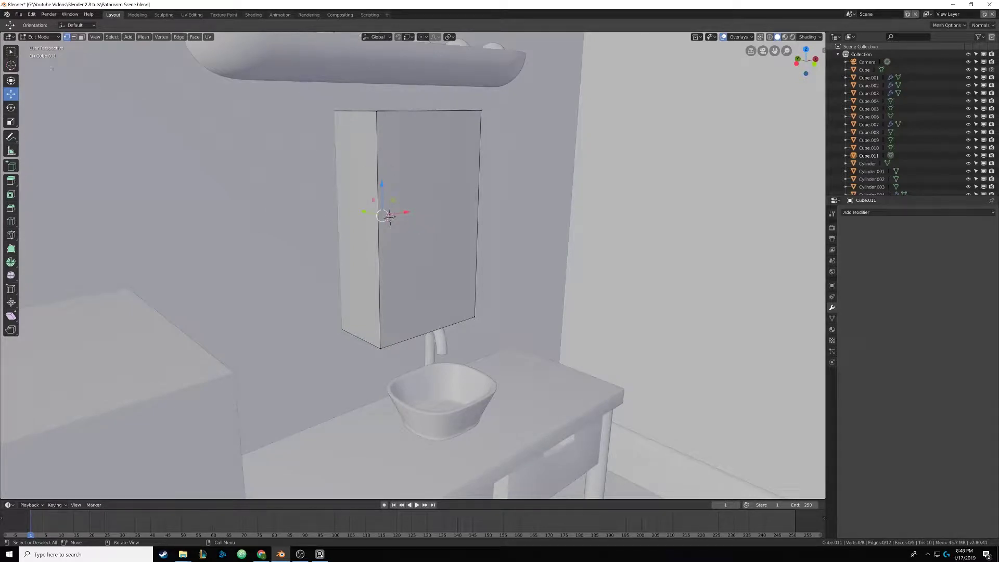
Step: Select the box's front face and move it along Y toward the wall to leave a thin panel
click(444, 181)
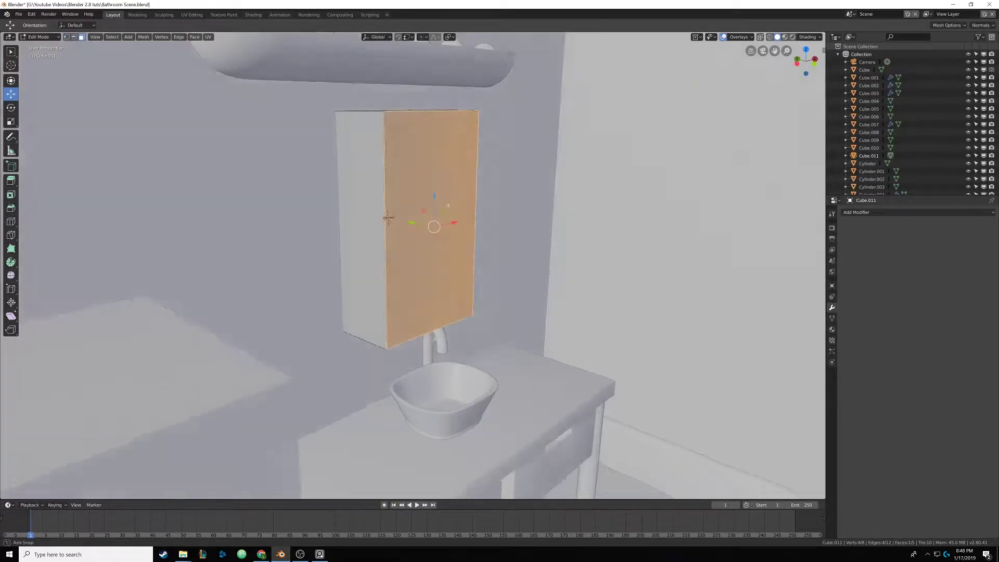
middle_drag(444, 180, 440, 226)
key(g)
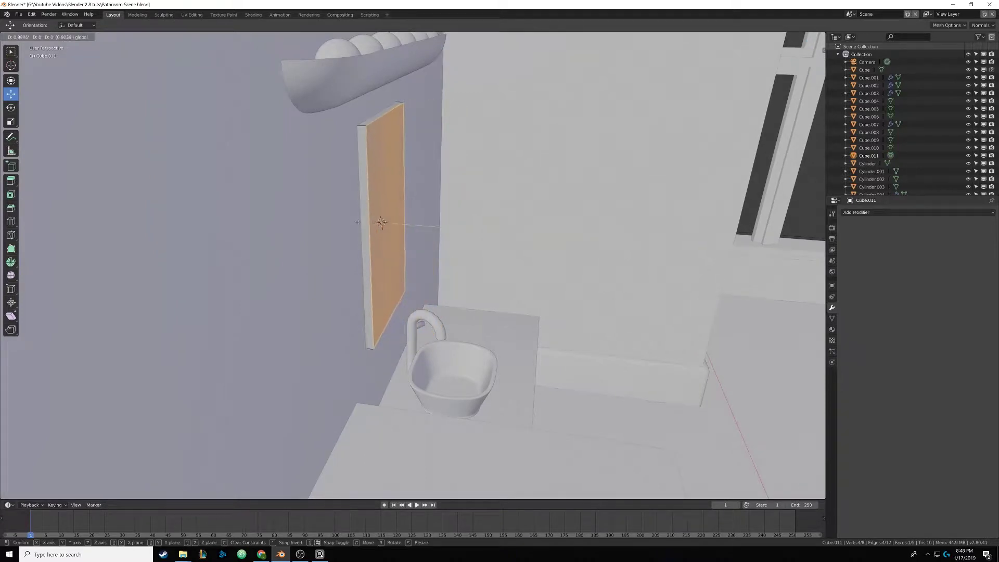
click(356, 222)
middle_drag(356, 222, 516, 168)
Step: Scale the panel's two side faces along X by about 2.16 to widen it
key(s)
key(x)
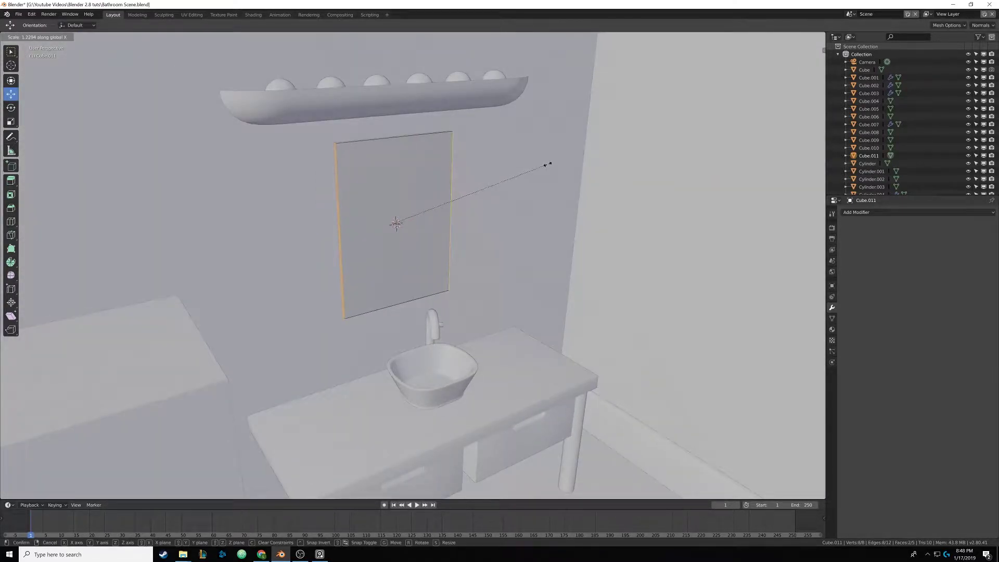
click(671, 148)
middle_drag(671, 148, 468, 206)
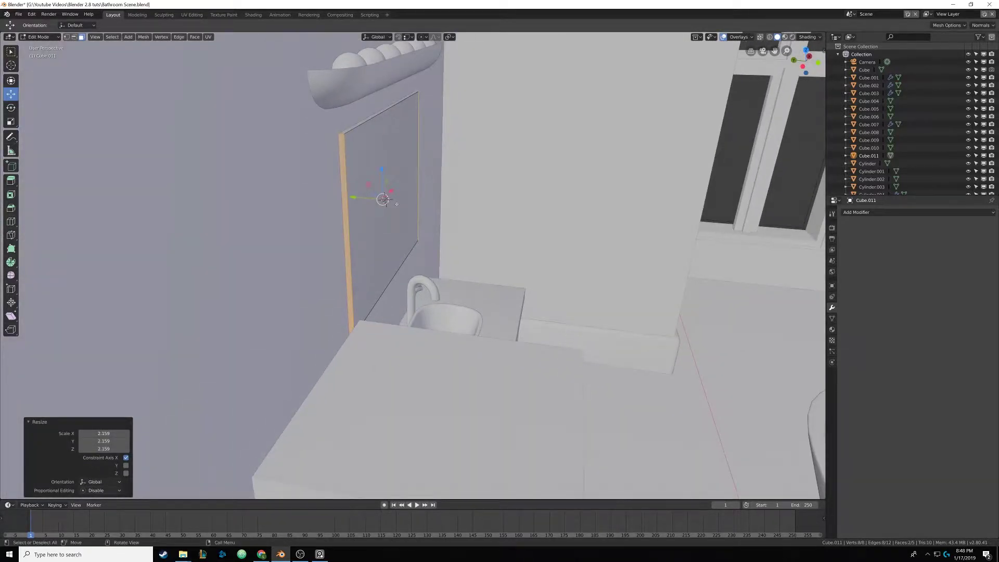
Step: Back in Object Mode, lower the panel along Z until its bottom edge sits behind the top of the sink faucet
key(a)
middle_drag(396, 204, 390, 174)
key(Tab)
click(12, 94)
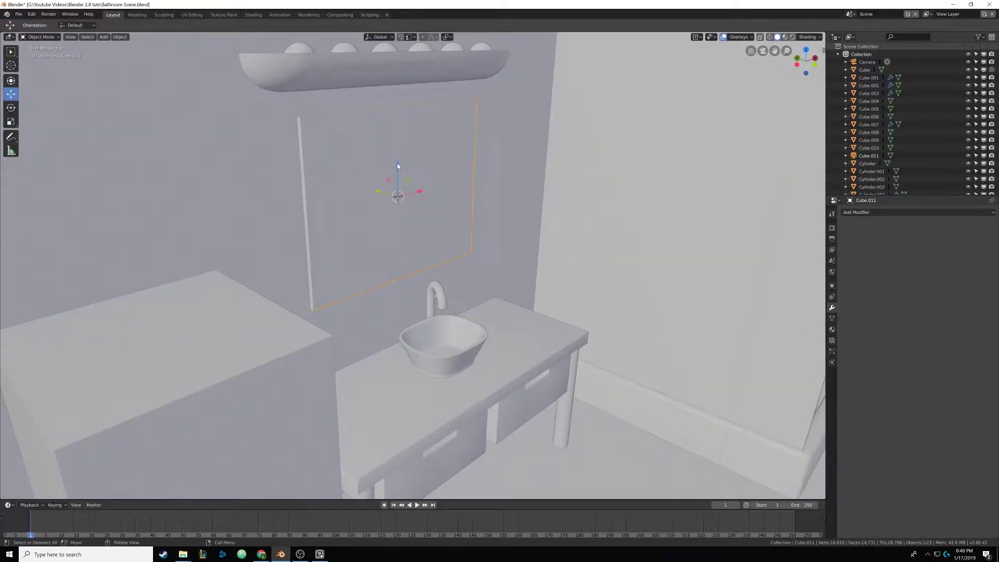
drag(398, 166, 398, 192)
middle_drag(442, 202, 486, 218)
drag(385, 195, 385, 207)
middle_drag(391, 206, 314, 188)
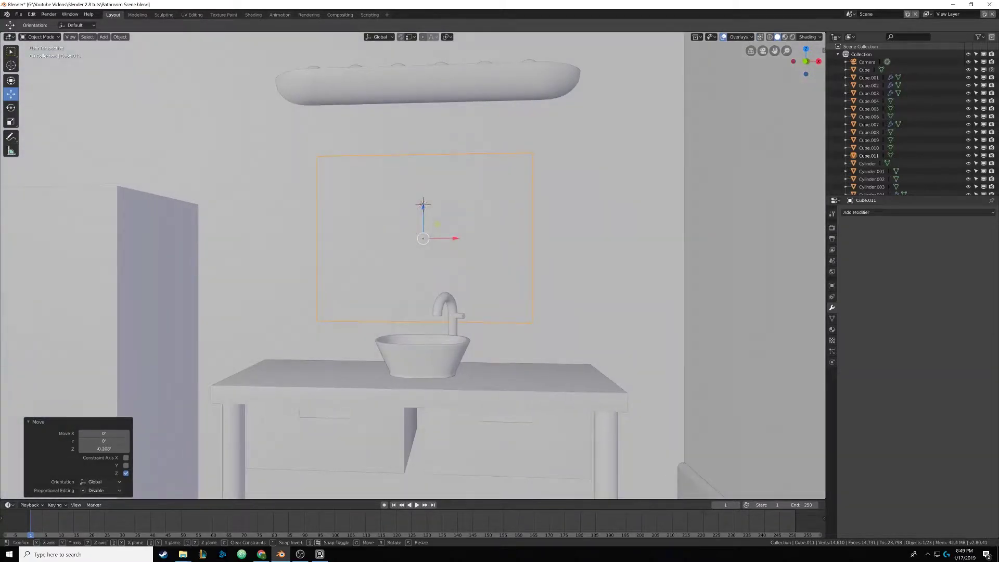
drag(423, 204, 423, 208)
middle_drag(423, 209, 412, 280)
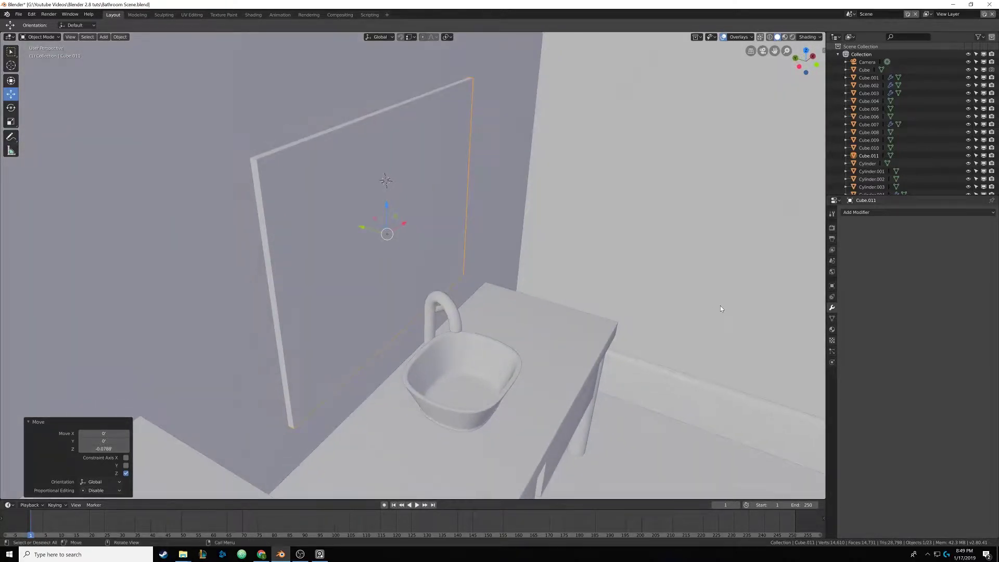
Step: Create a new material for the wall panel in Edit Mode and name it Mirror
shift+middle_drag(347, 198, 392, 198)
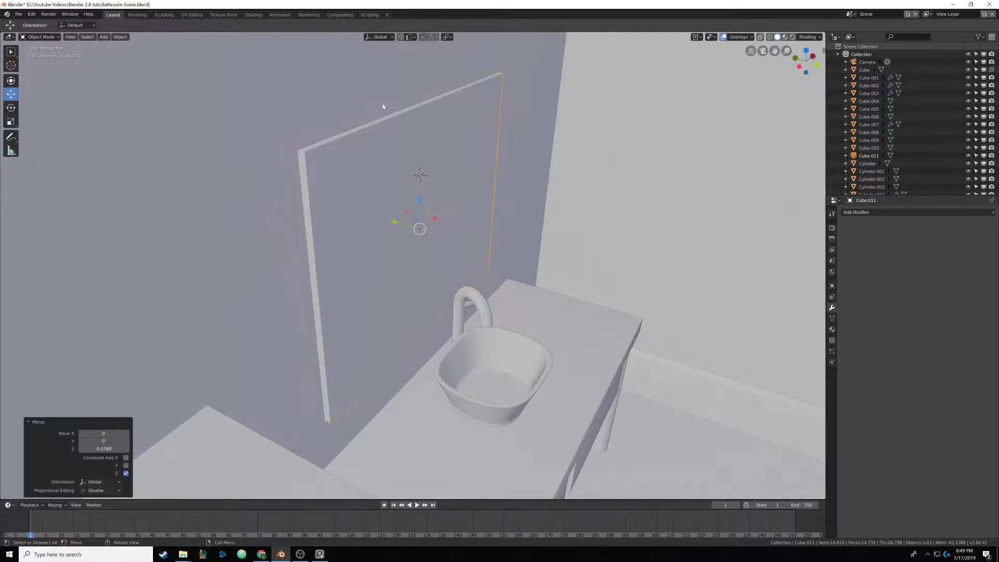
shift+middle_drag(456, 189, 469, 189)
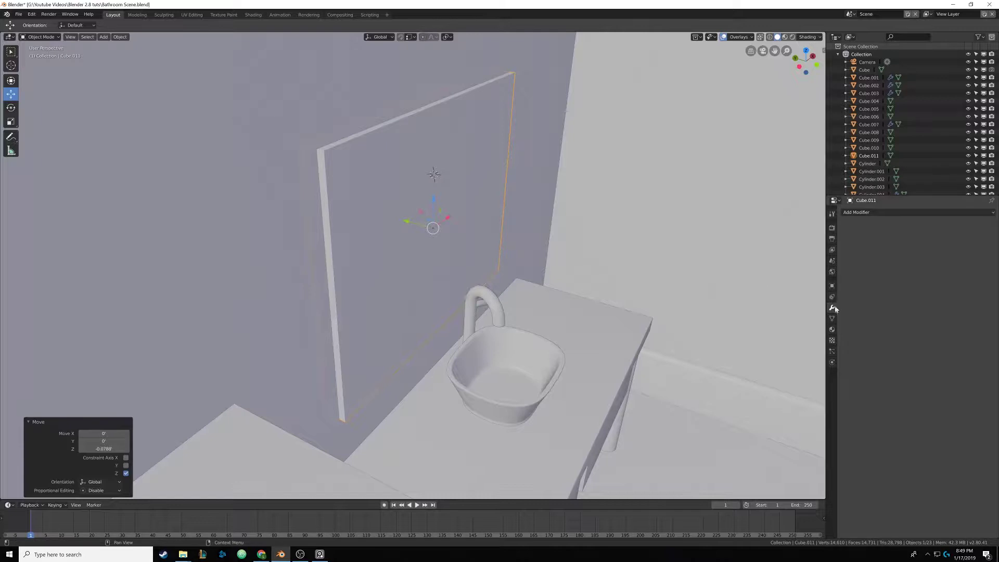
click(832, 331)
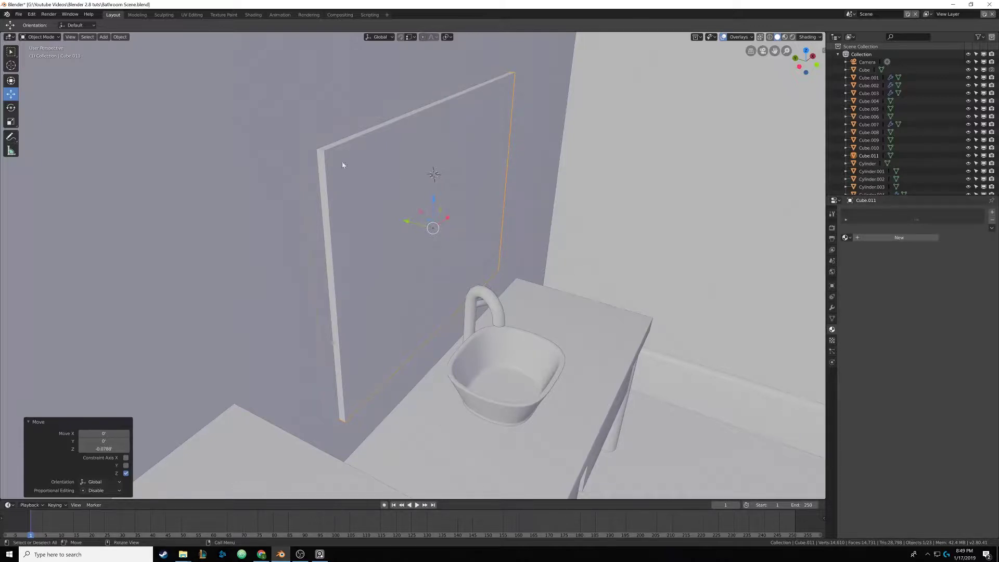
key(Tab)
shift+middle_drag(358, 193, 367, 196)
scroll(367, 196, up, 1)
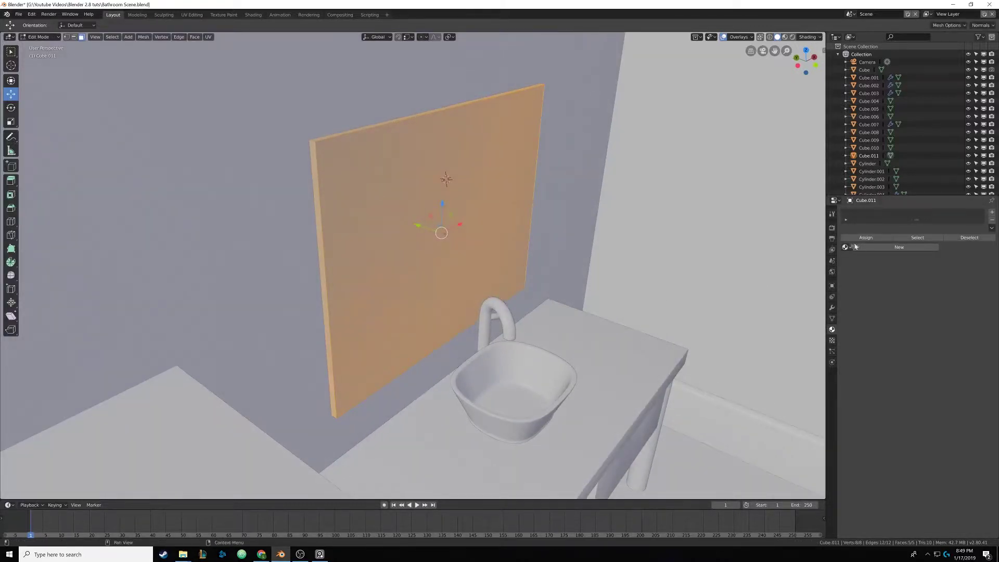
click(900, 247)
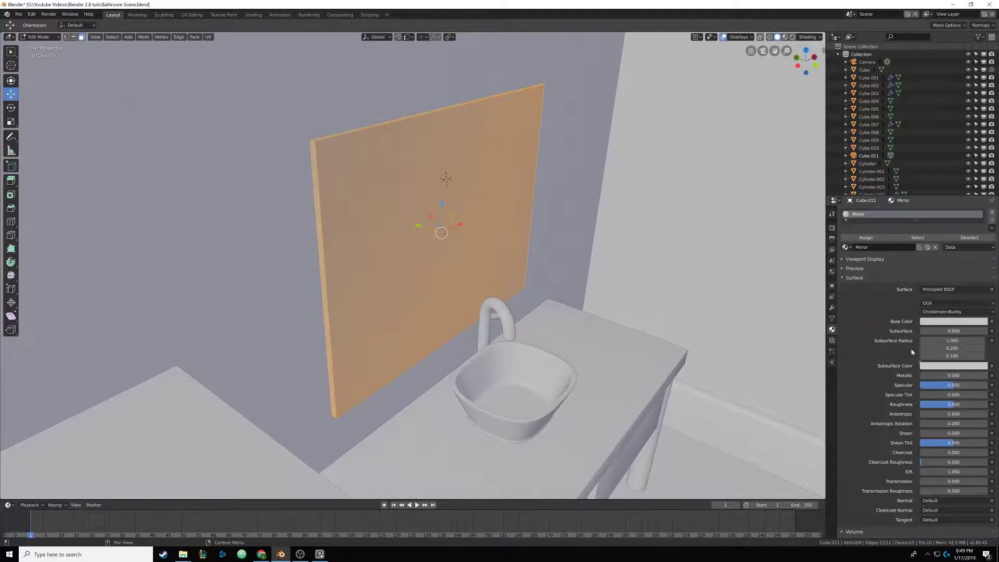
Step: Select only the large front face of the mirror panel
mouse_move(515, 264)
middle_down()
mouse_move(511, 254)
mouse_move(482, 255)
mouse_move(513, 260)
mouse_move(498, 256)
middle_up()
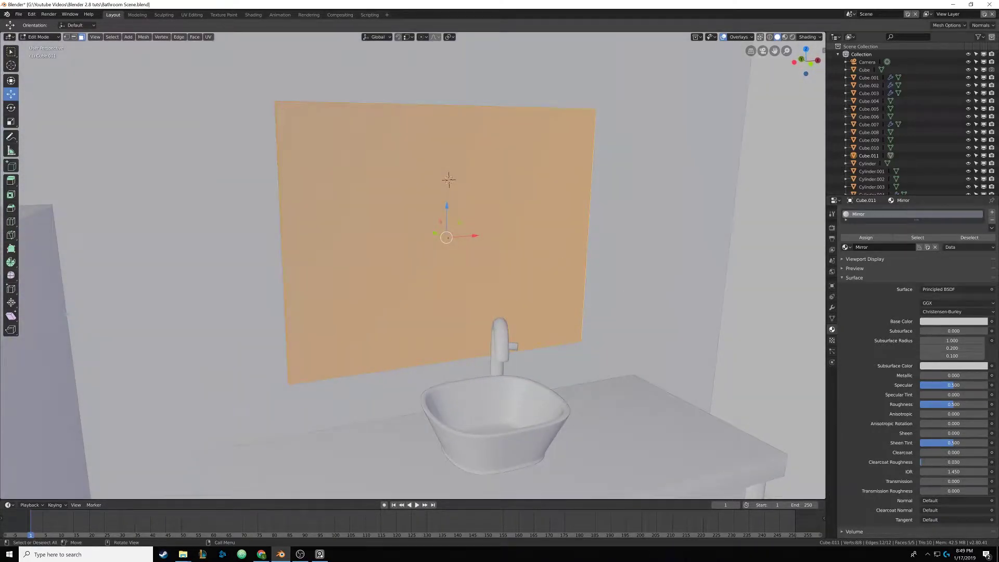
middle_drag(559, 286, 496, 261)
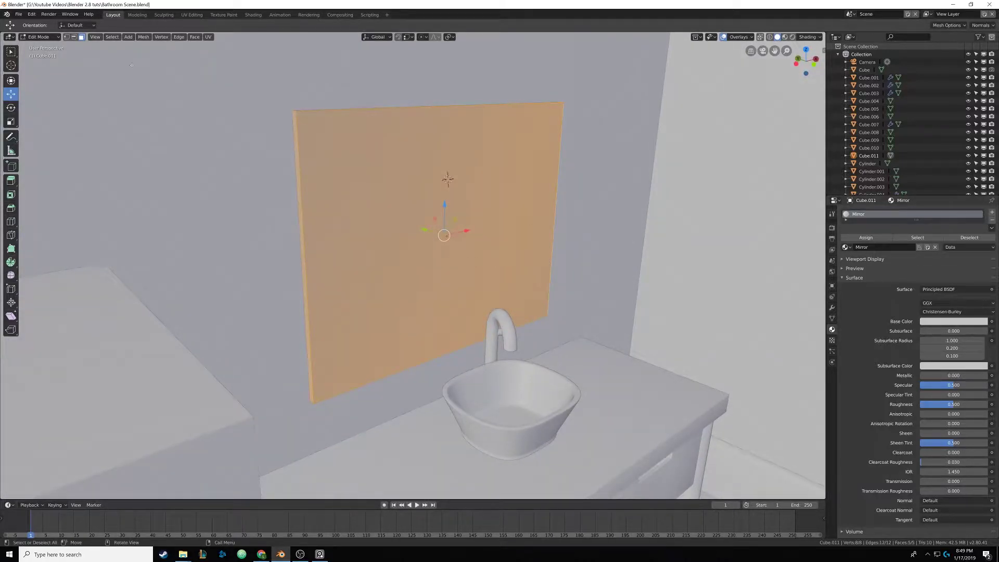
click(404, 216)
middle_drag(405, 216, 435, 221)
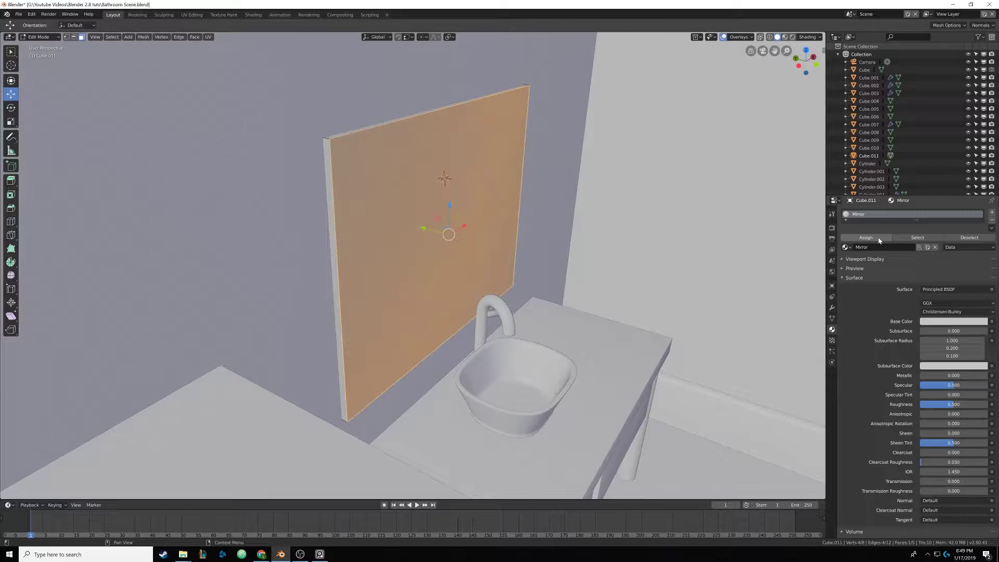
click(992, 213)
click(895, 267)
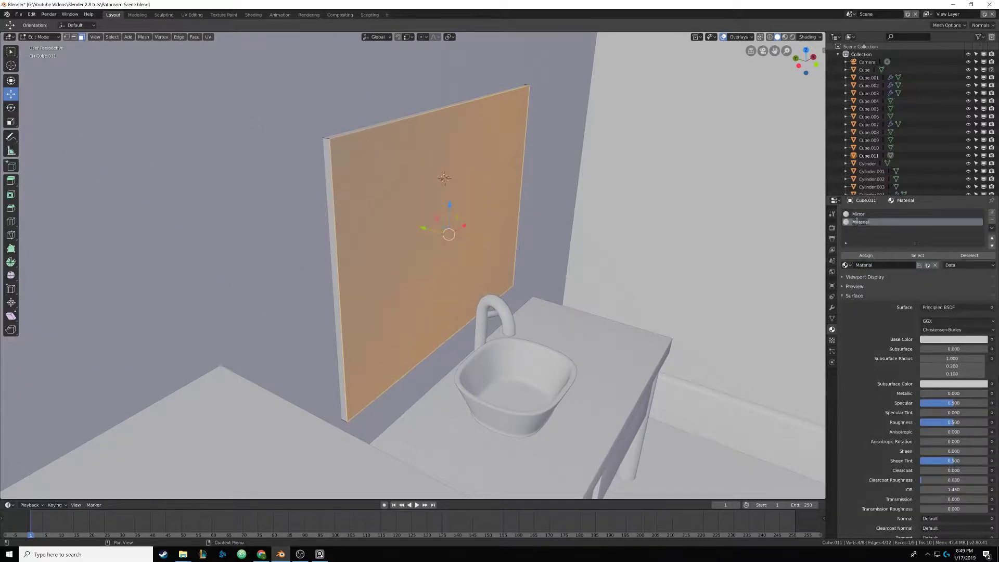
click(993, 222)
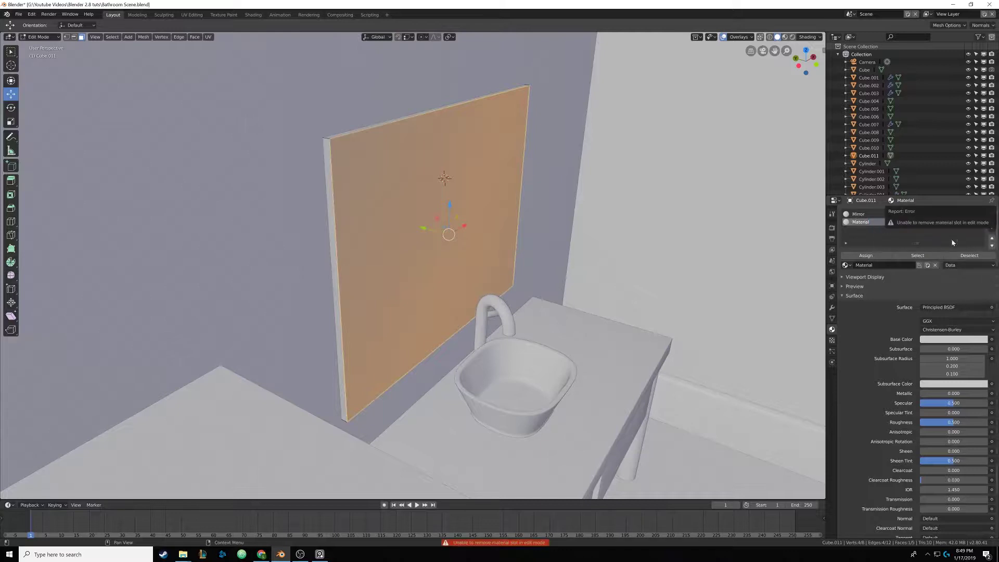
click(993, 220)
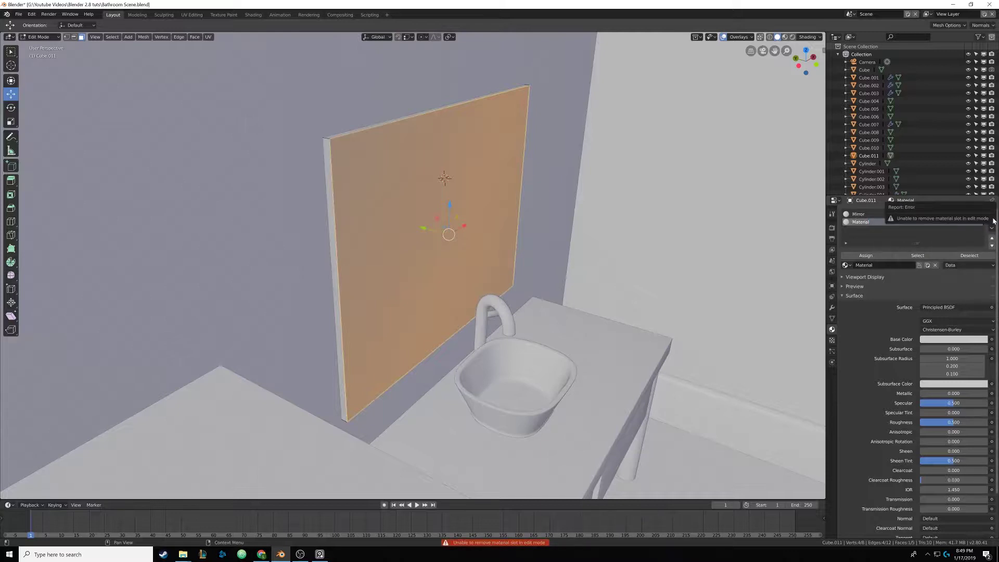
key(Tab)
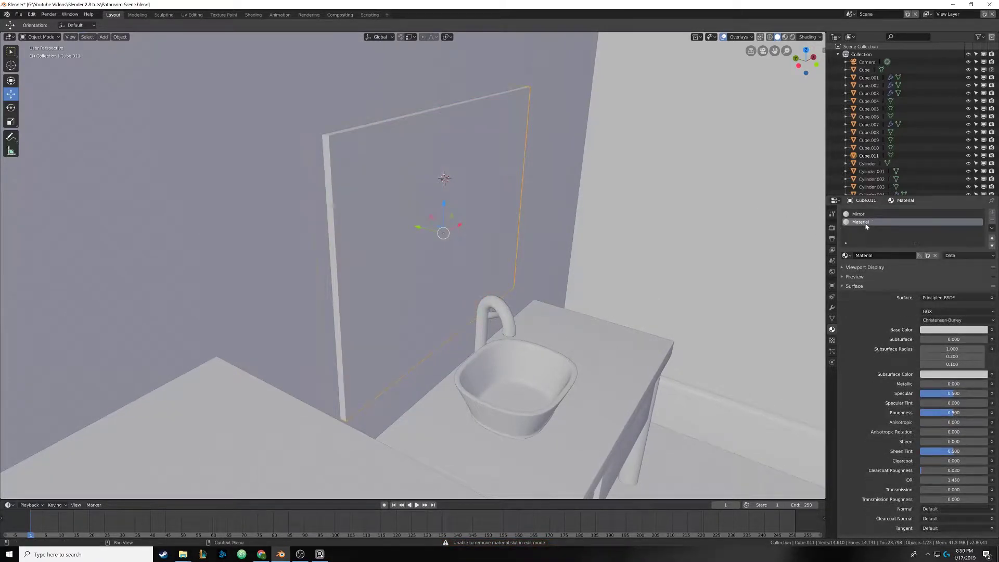
click(992, 221)
Step: Add a second material slot to the mirror panel and fill it with the existing Metal material
middle_drag(461, 226, 451, 217)
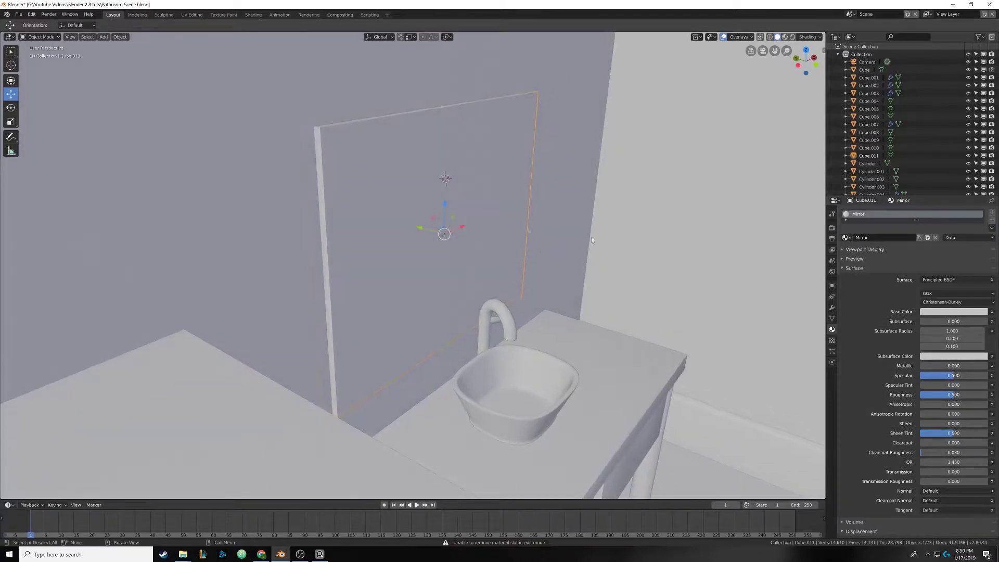
click(992, 213)
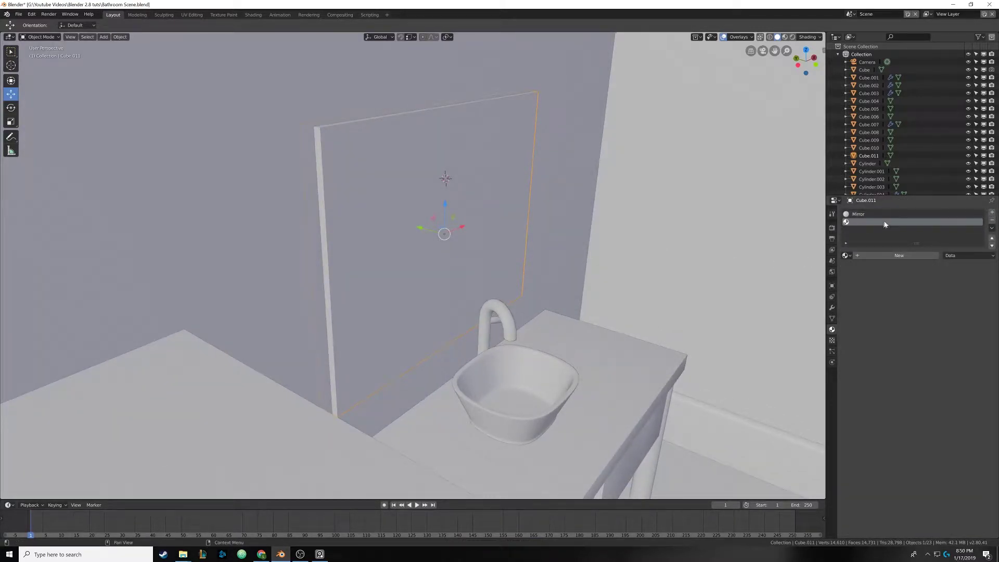
click(846, 256)
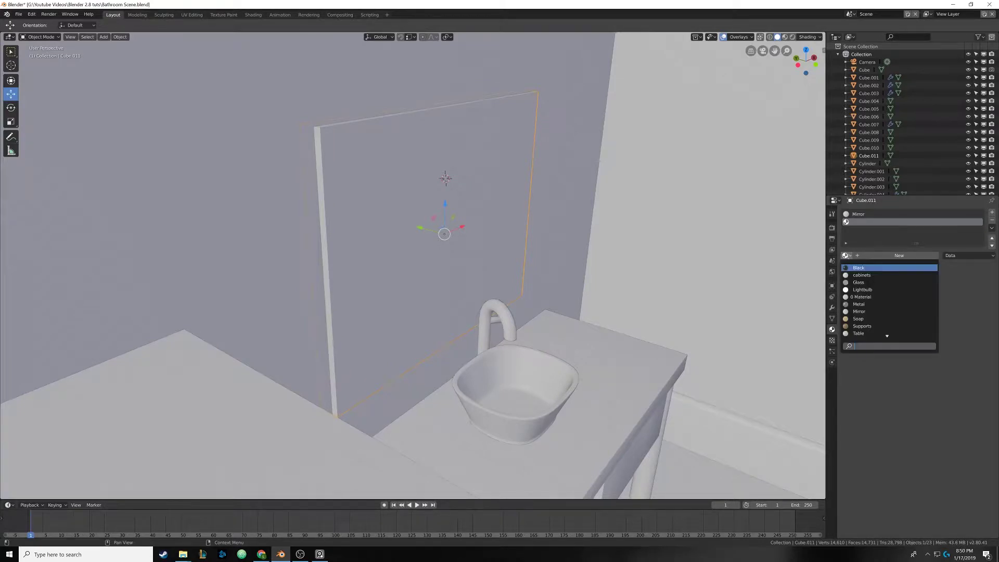
click(860, 304)
scroll(616, 330, down, 5)
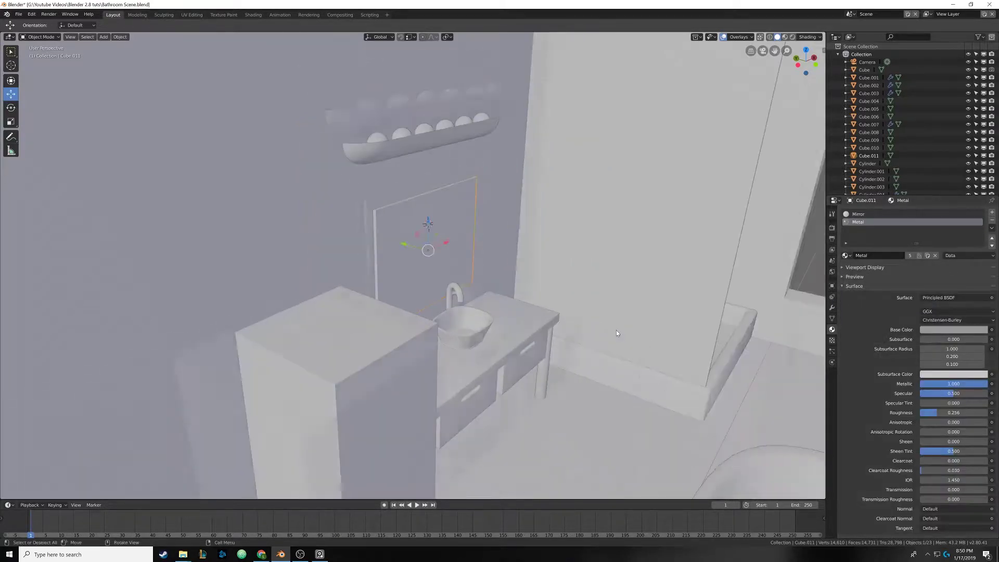
Step: In Edit Mode, assign the Metal material to every panel face except the large front one, then clear the face selection
middle_drag(616, 330, 624, 360)
scroll(431, 269, up, 8)
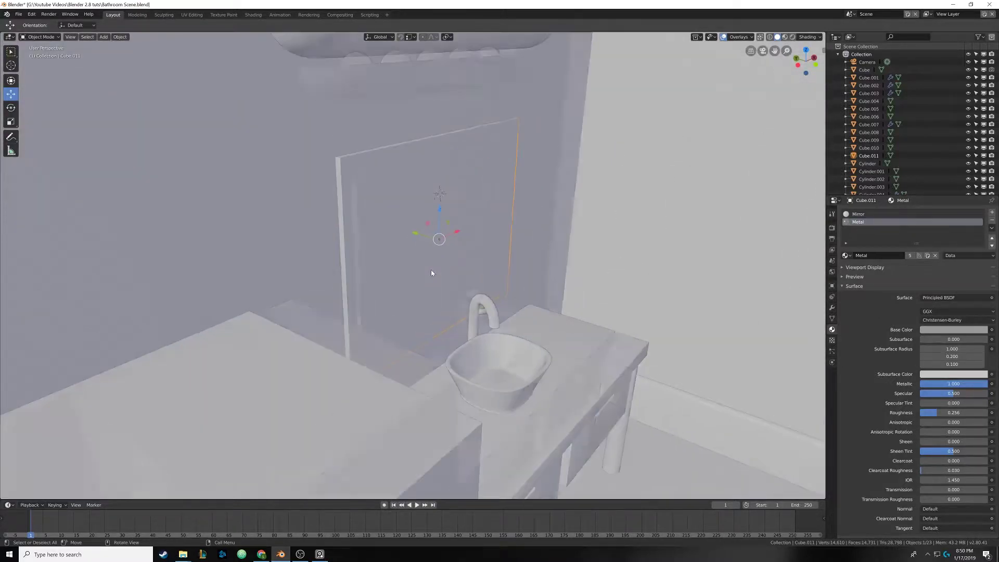
key(Tab)
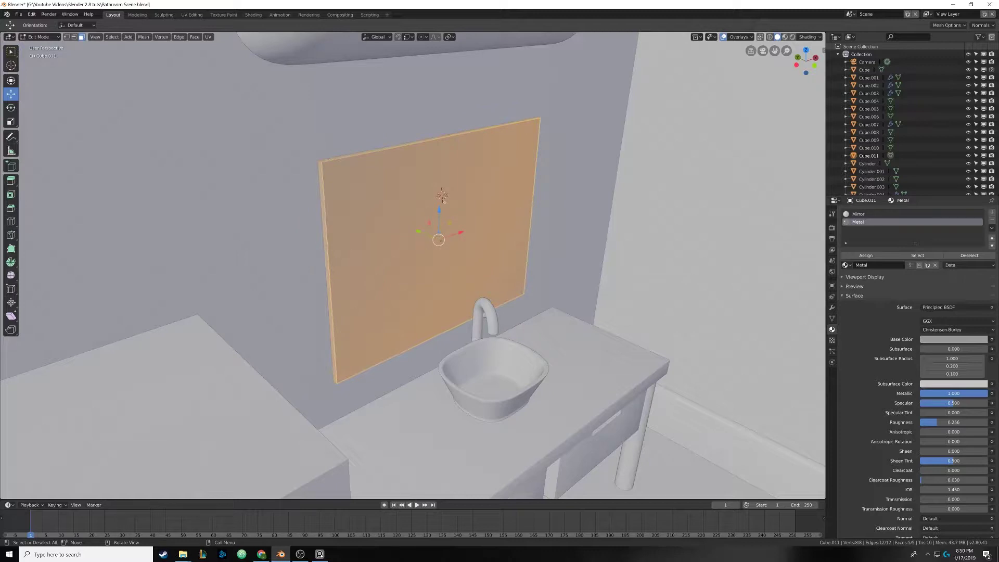
shift+click(415, 206)
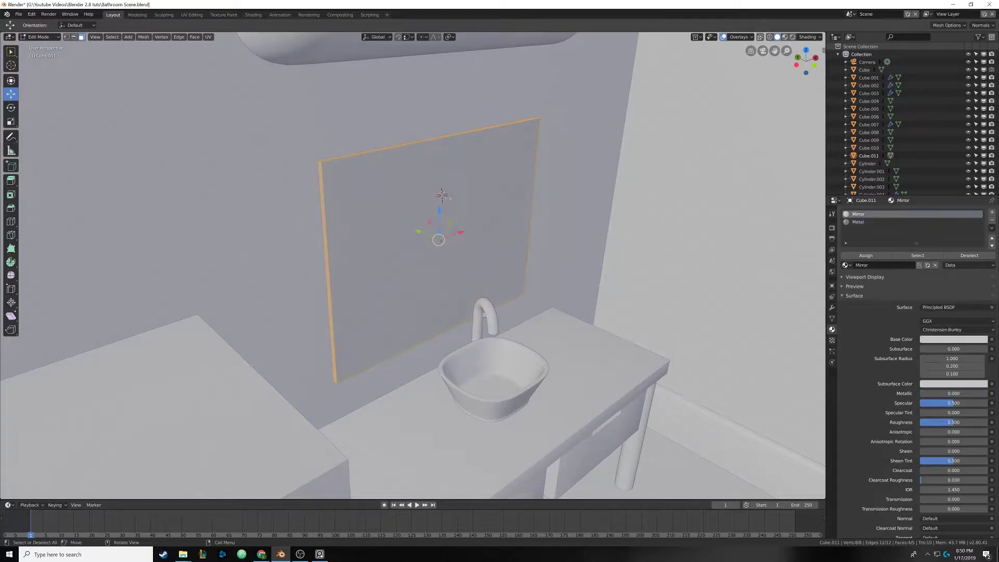
click(858, 223)
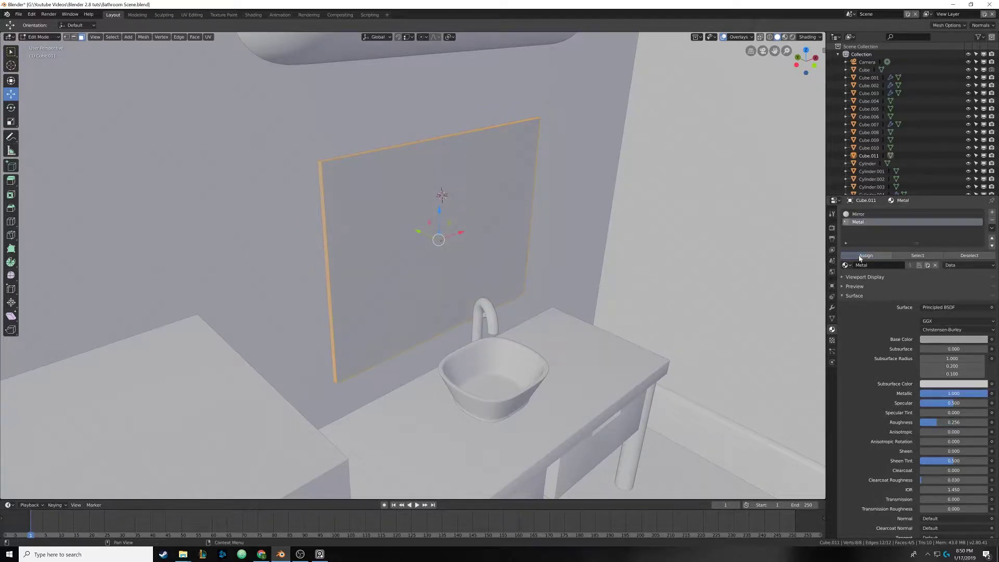
click(865, 255)
scroll(455, 219, up, 4)
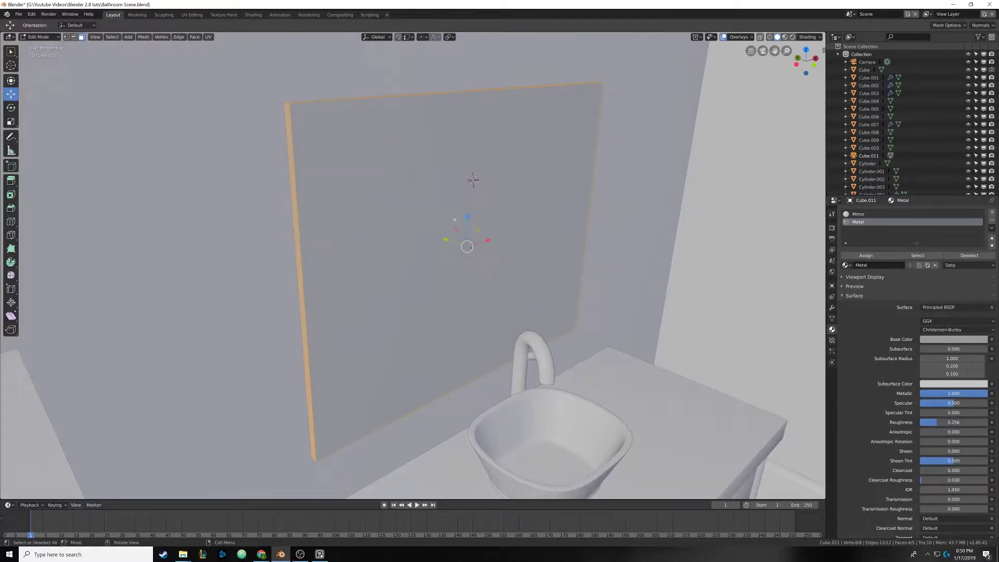
middle_drag(455, 219, 447, 215)
middle_drag(448, 215, 433, 183)
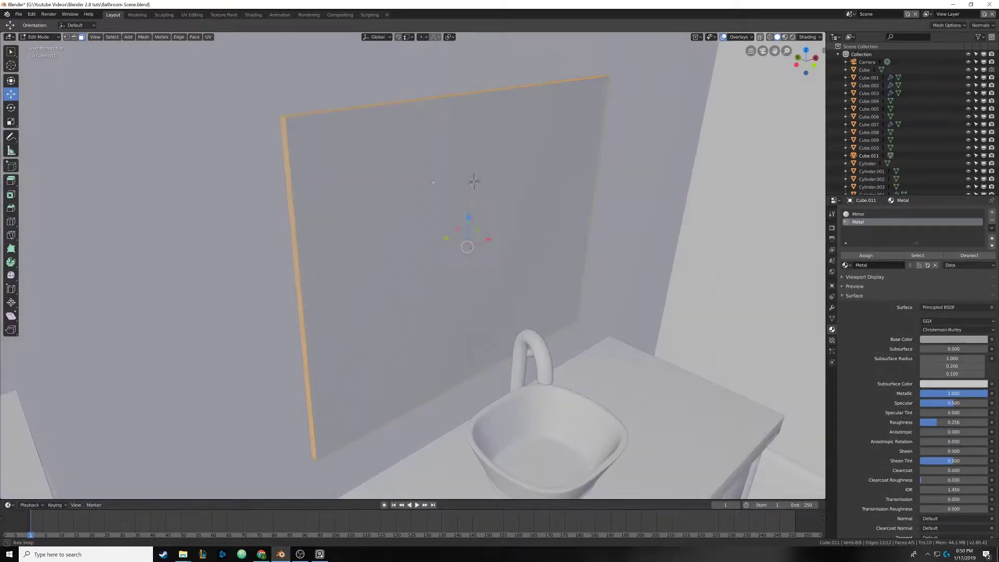
click(433, 183)
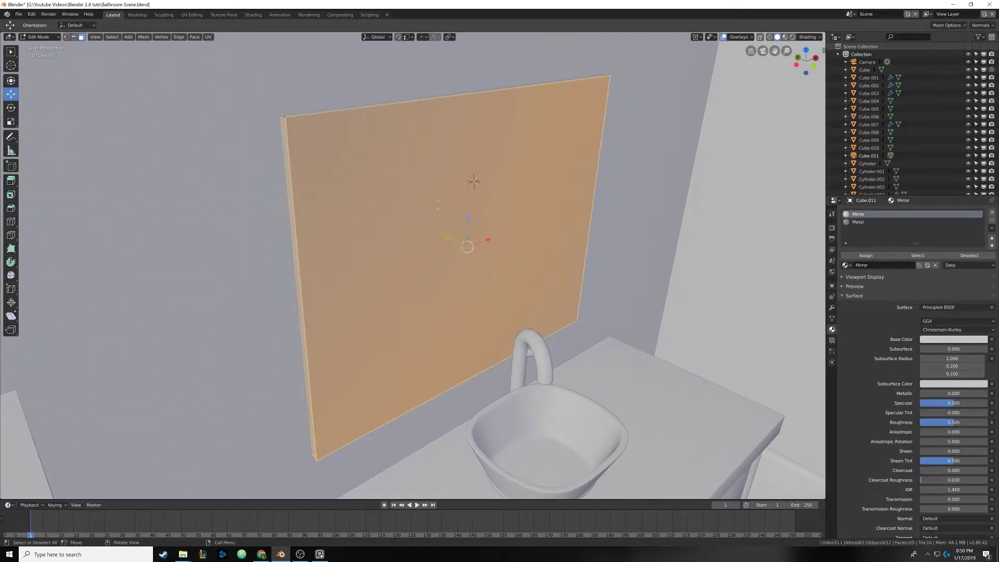
key(alt+a)
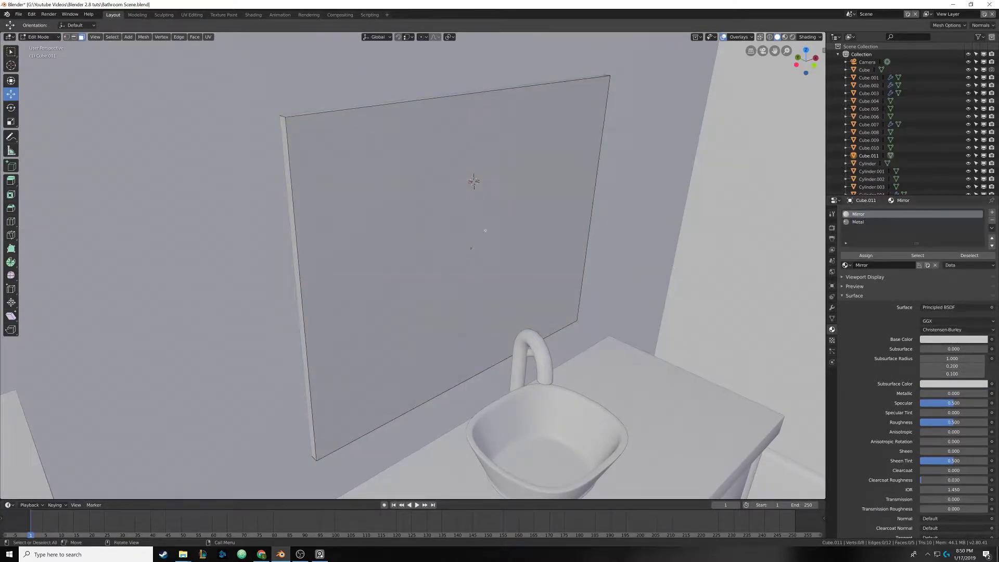
Step: Switch to the Shading workspace, return to Object Mode and show the mirror panel's material settings
click(254, 15)
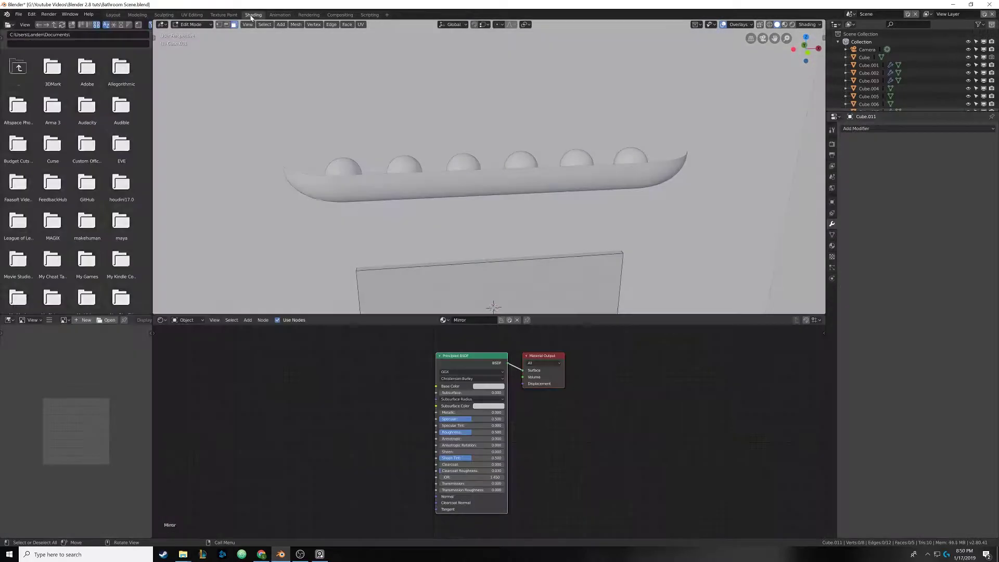
middle_drag(470, 212, 470, 123)
key(Tab)
key(KP_Decimal)
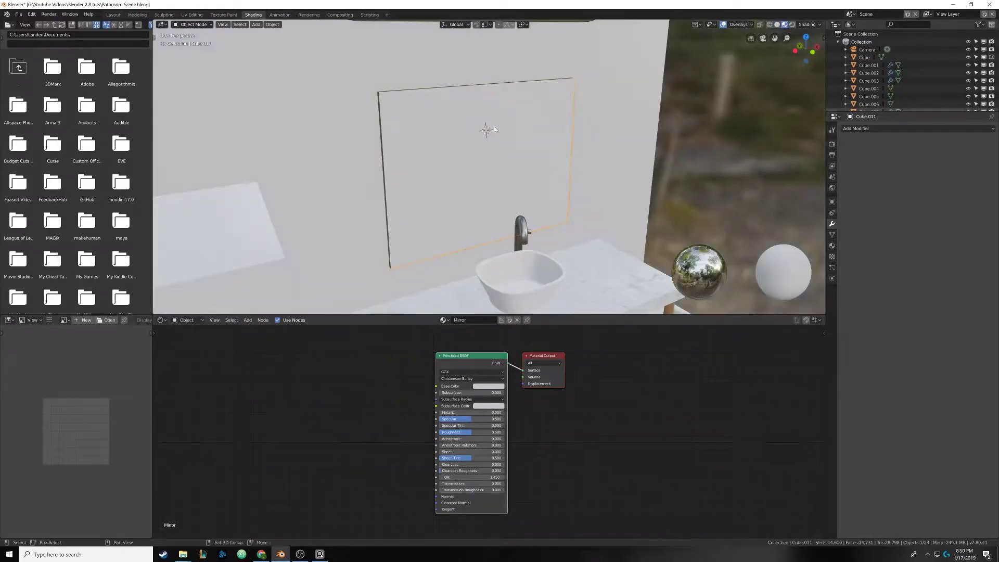
mouse_move(514, 128)
middle_down()
mouse_move(492, 126)
mouse_move(472, 159)
middle_up()
scroll(485, 133, up, 2)
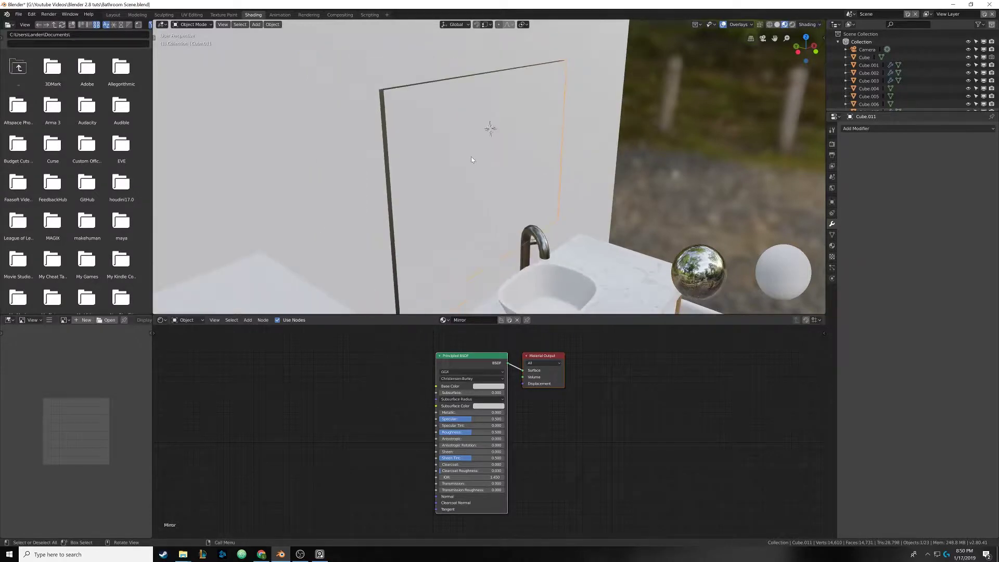
click(832, 245)
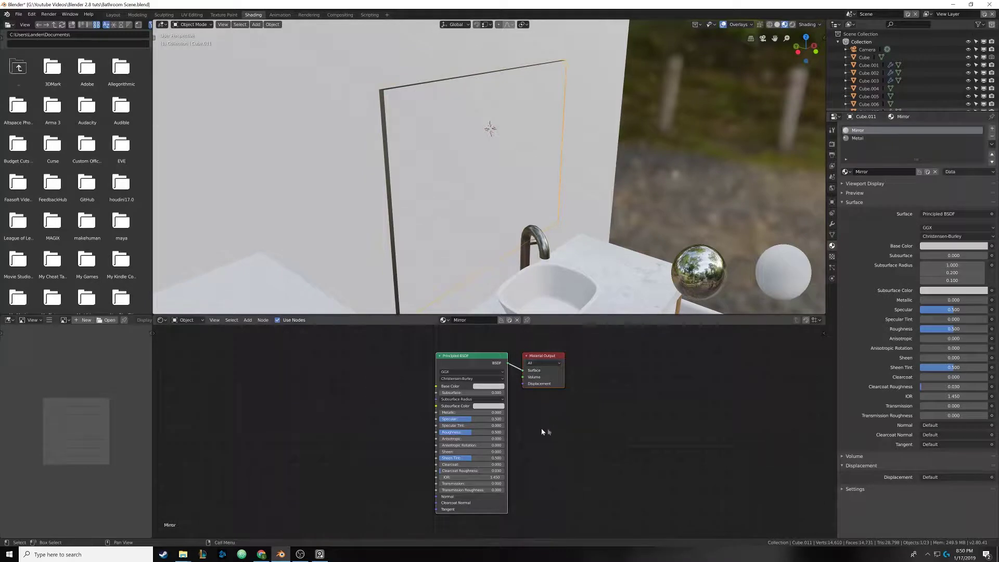
Step: Set the Mirror material's Metallic to 1.000 and its Roughness to 0.000
drag(444, 412, 506, 413)
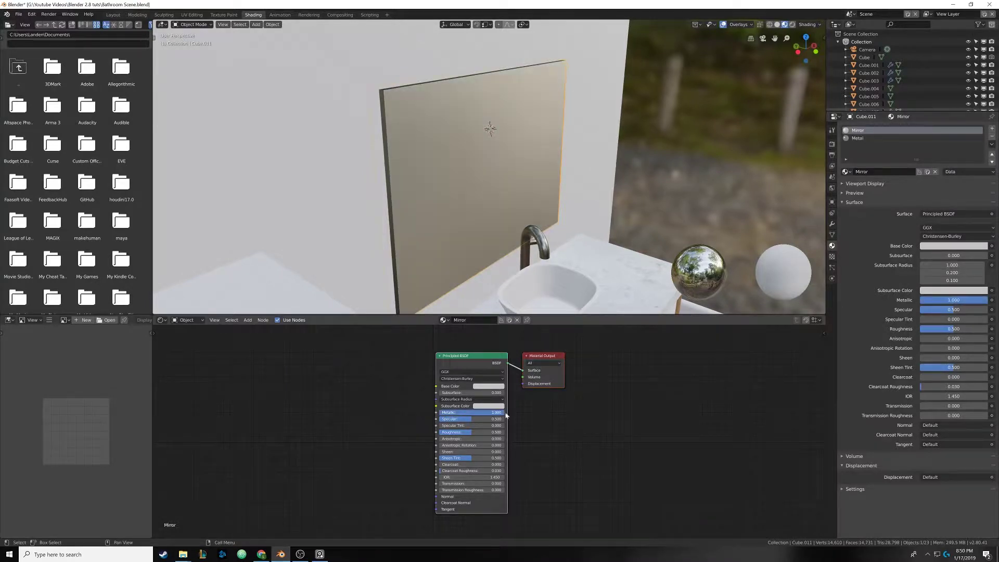
middle_drag(495, 272, 476, 307)
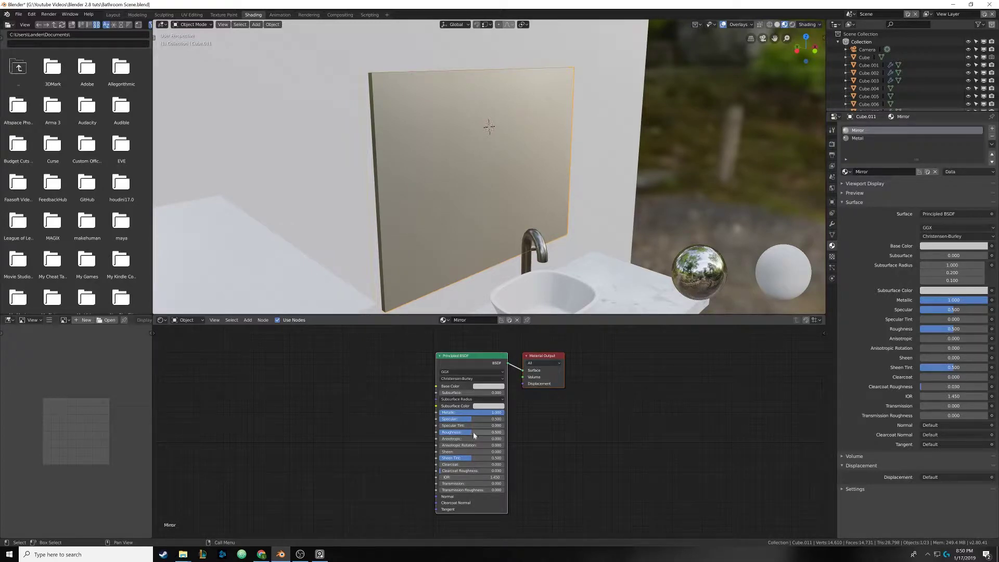
drag(474, 435, 442, 435)
middle_drag(484, 260, 467, 242)
scroll(468, 242, up, 2)
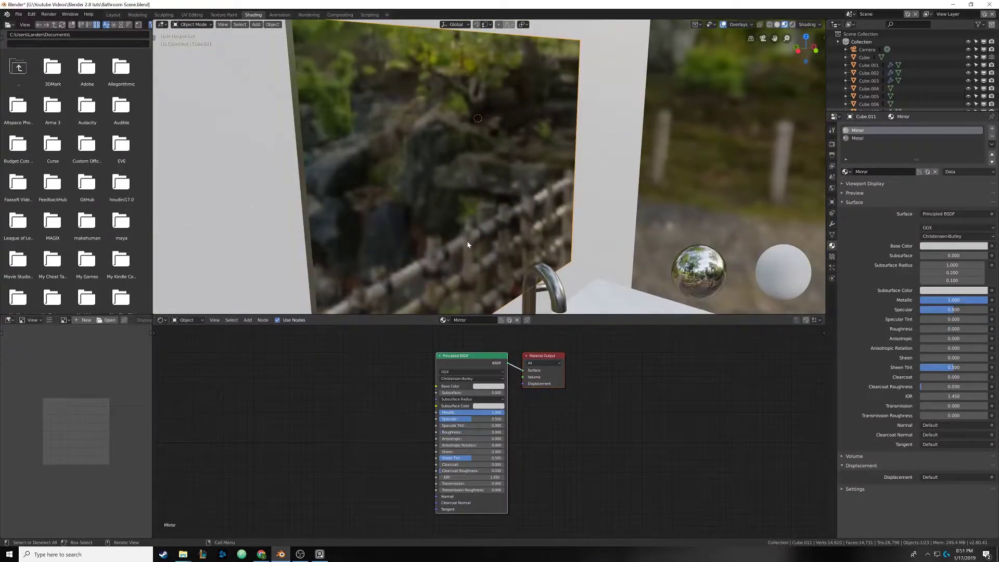
scroll(467, 242, down, 2)
shift+middle_drag(522, 199, 527, 186)
scroll(527, 186, up, 1)
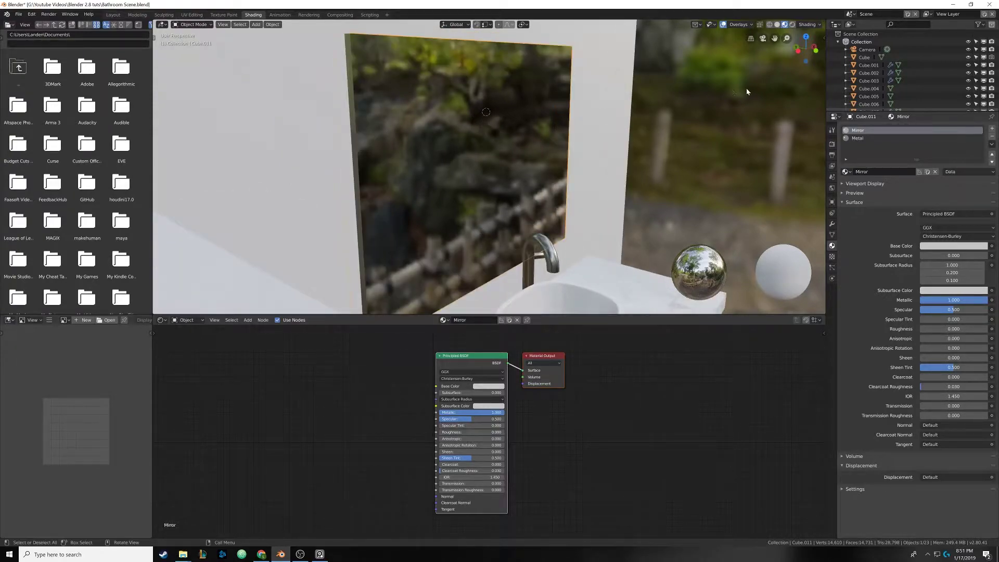
Step: Preview the mirror's reflection and the glass shower panel in rendered shading, then return to solid shading
click(792, 25)
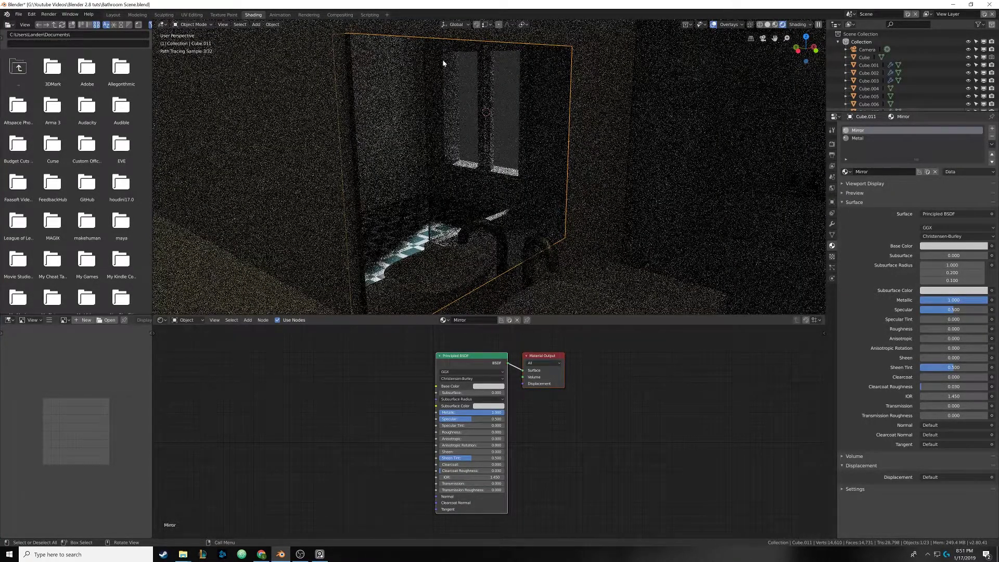
key(ctrl+z)
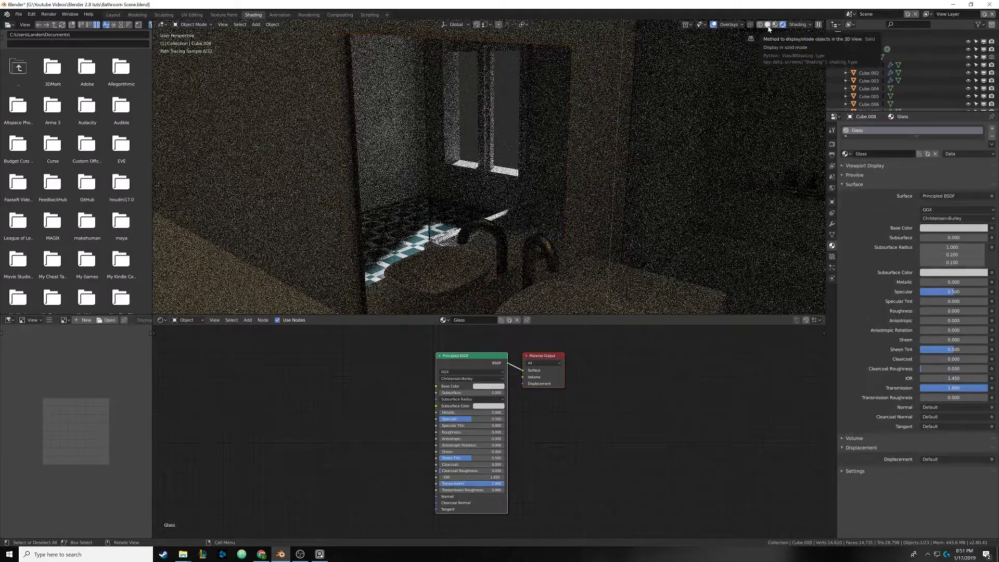
click(768, 25)
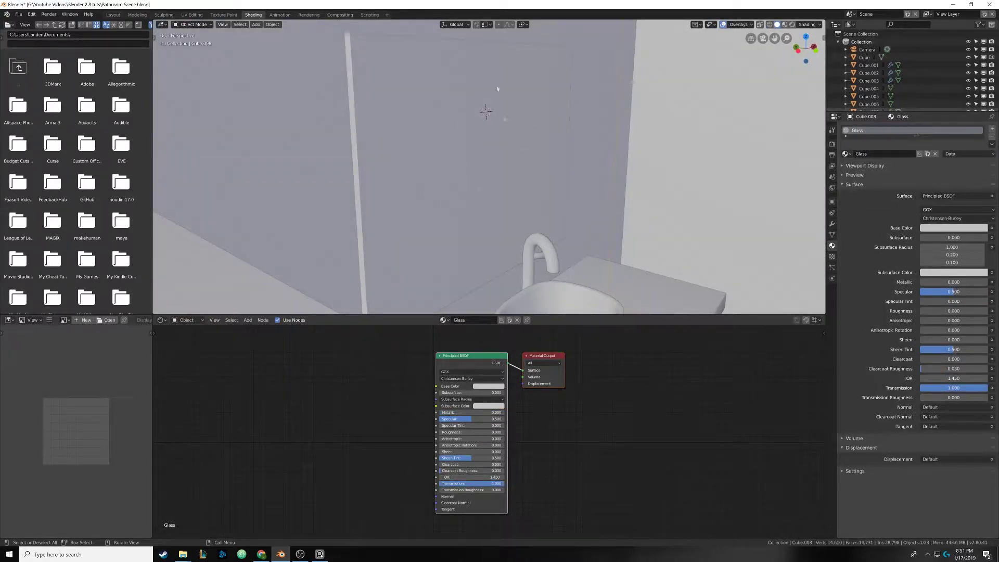
key(shift)
shift+middle_drag(466, 142, 485, 160)
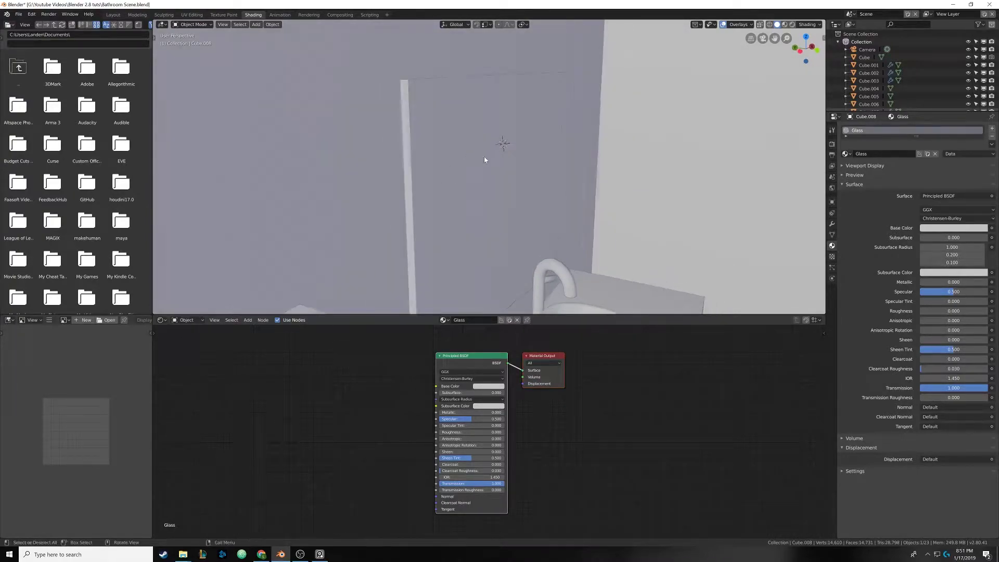
click(792, 24)
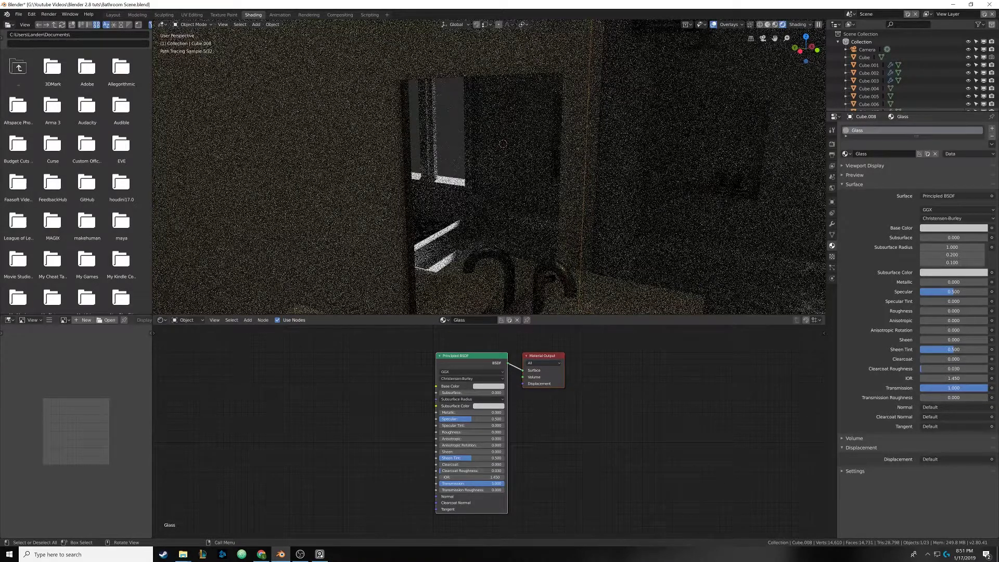
click(767, 24)
Step: Return to the Layout workspace and bring the glass shower panel into view beside the sink and window
middle_drag(569, 120, 439, 168)
scroll(459, 175, up, 1)
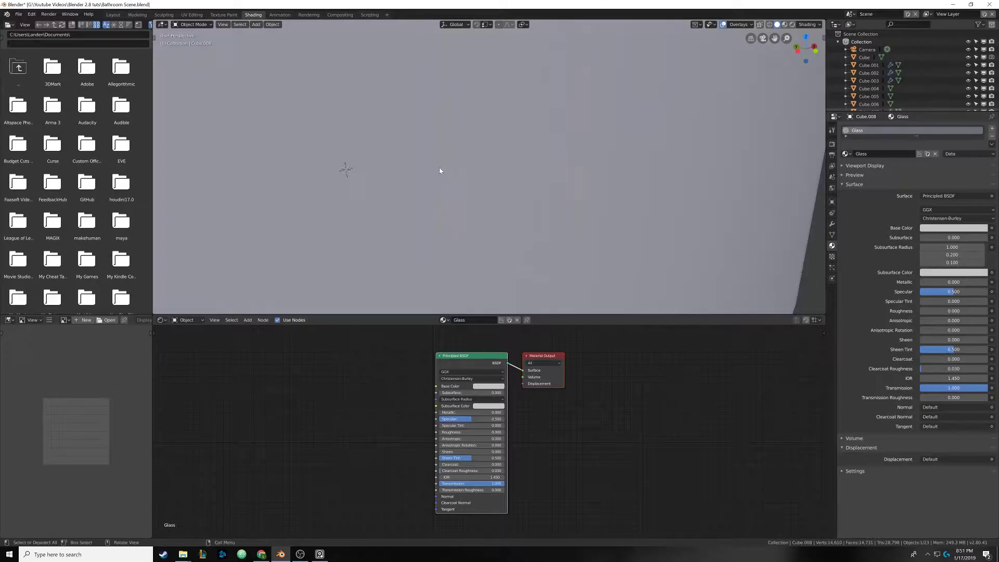
scroll(440, 168, down, 4)
scroll(440, 171, up, 1)
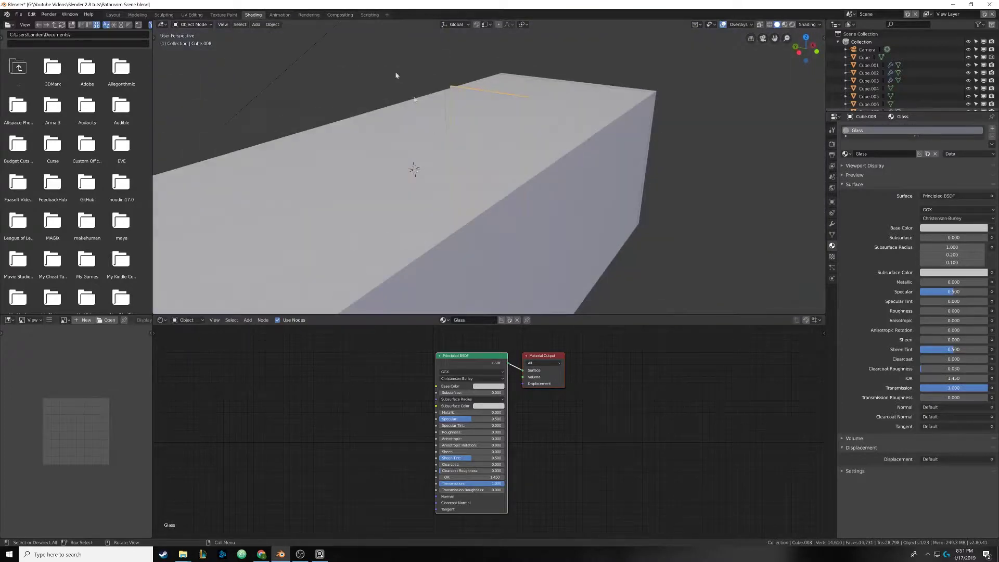
click(113, 14)
scroll(509, 152, down, 4)
shift+middle_drag(473, 161, 423, 226)
scroll(418, 171, up, 2)
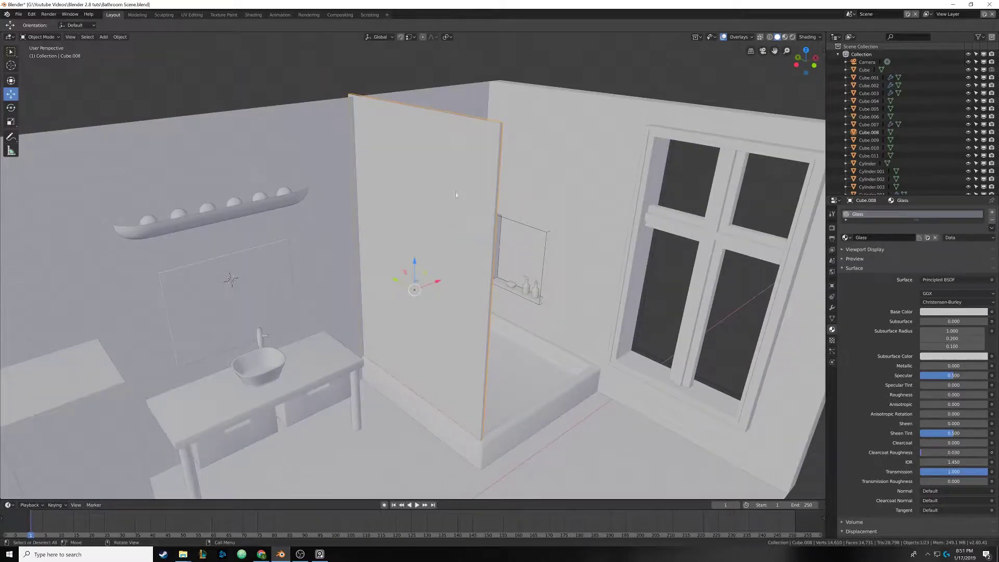
Step: Select the glass shower panel, the room shell and the sun light together and isolate them in local view
scroll(481, 177, down, 3)
middle_drag(481, 177, 429, 202)
scroll(429, 202, down, 1)
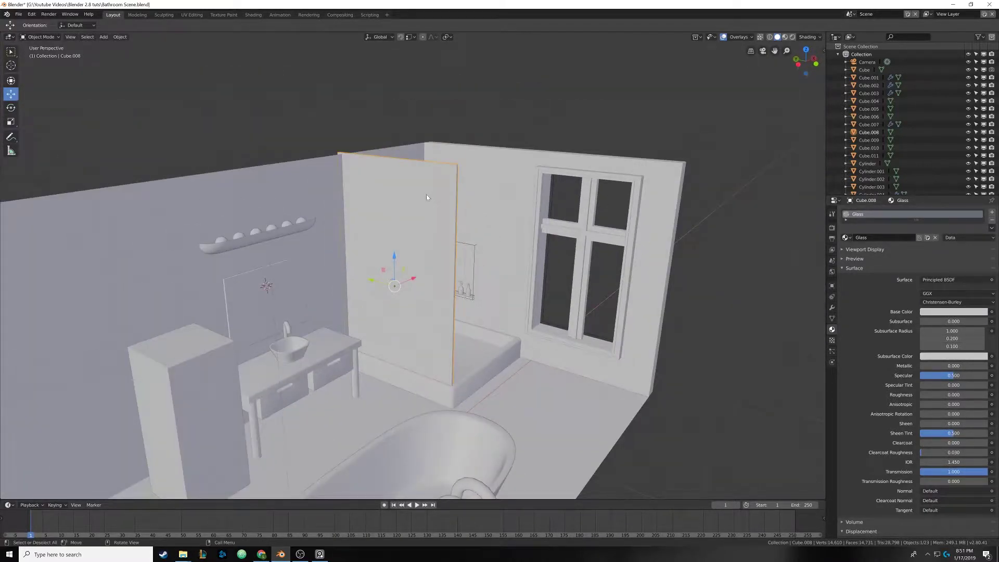
scroll(426, 195, down, 4)
click(430, 196)
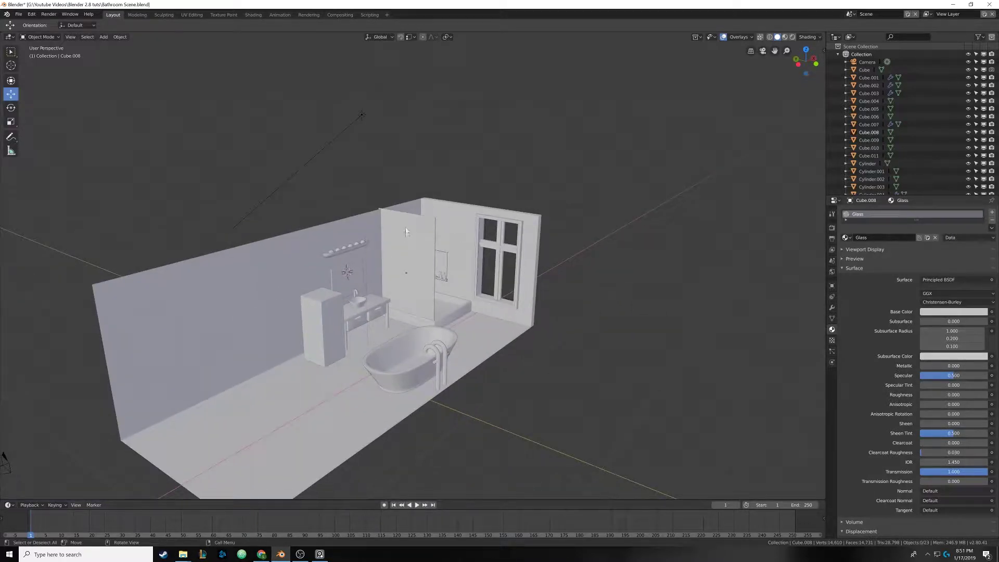
shift+click(355, 220)
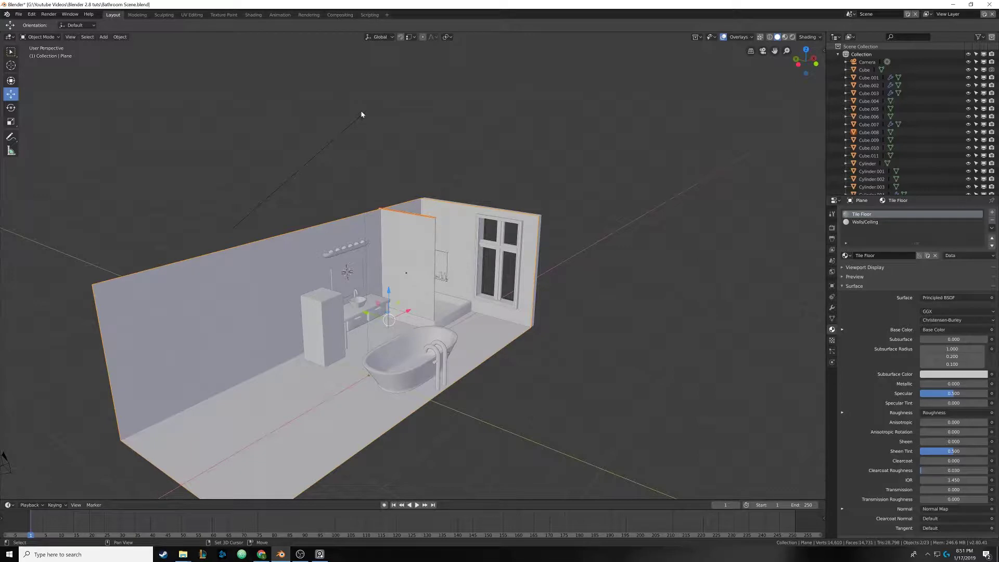
shift+click(361, 114)
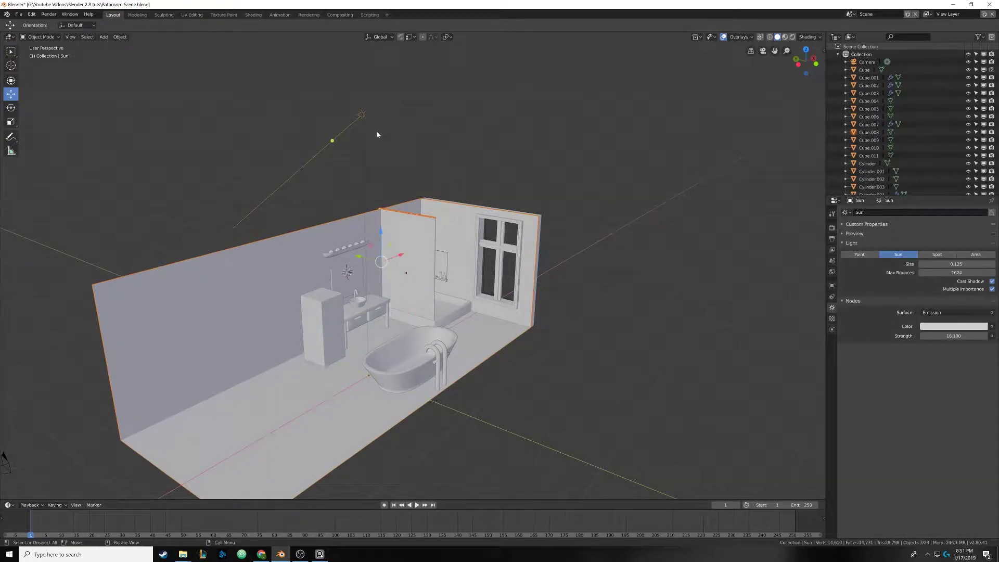
key(KP_Divide)
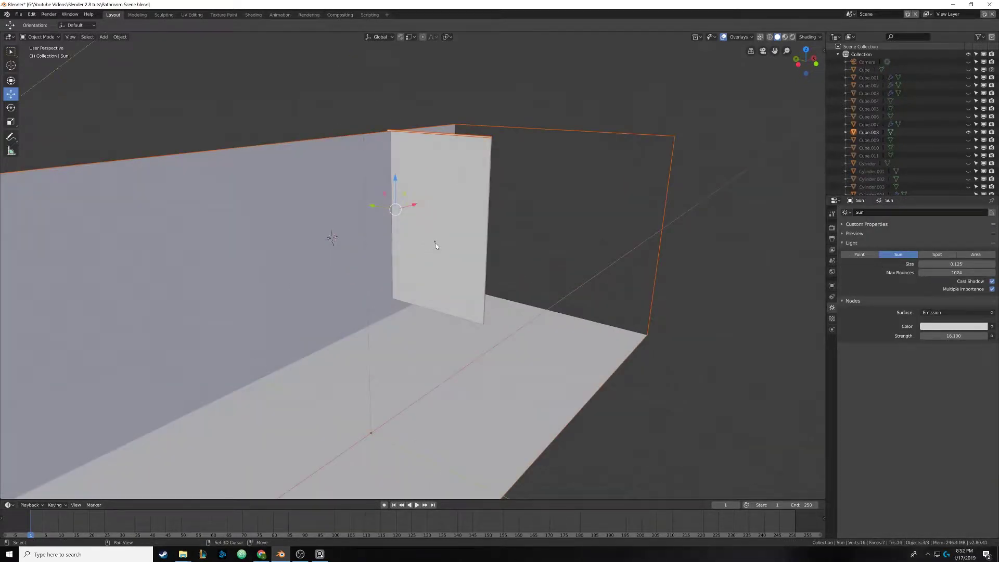
Step: Select only the glass shower panel among the isolated objects and frame it closely
middle_drag(435, 242, 421, 198)
scroll(420, 198, up, 3)
click(430, 161)
shift+middle_drag(424, 163, 433, 179)
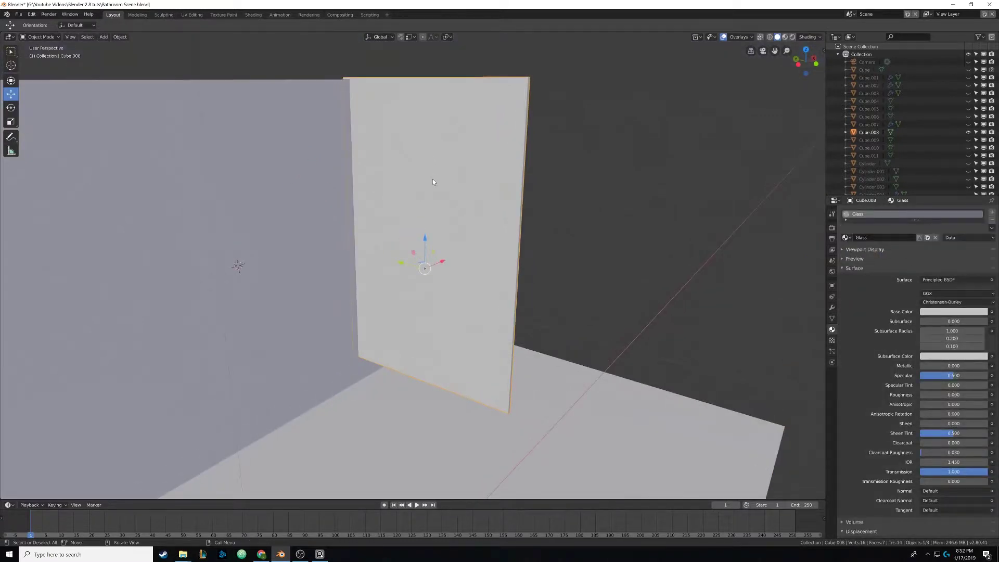
scroll(433, 181, up, 3)
scroll(419, 181, down, 2)
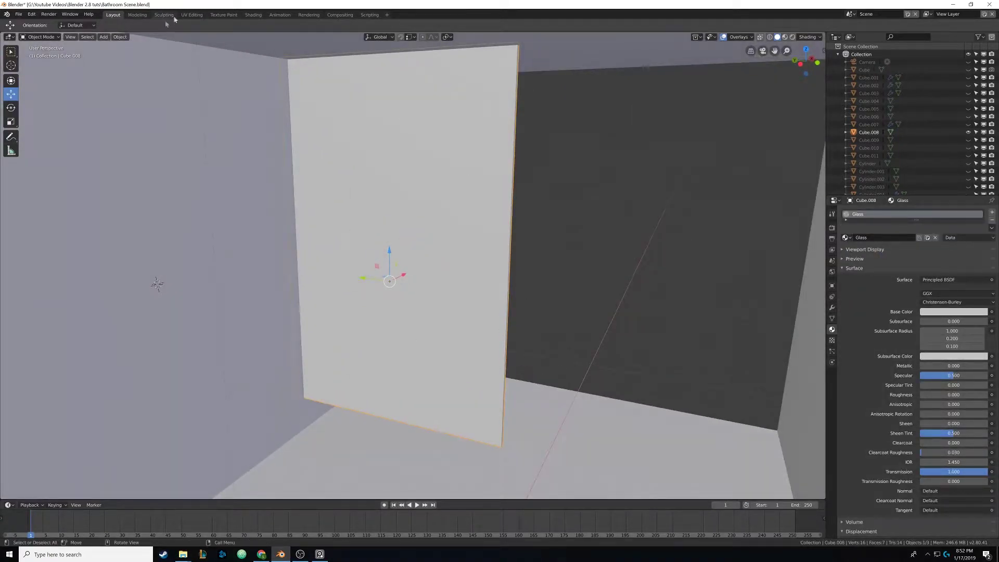
Step: Switch to the Shading workspace and frame the glass shower panel in the viewport
click(254, 14)
scroll(448, 205, up, 5)
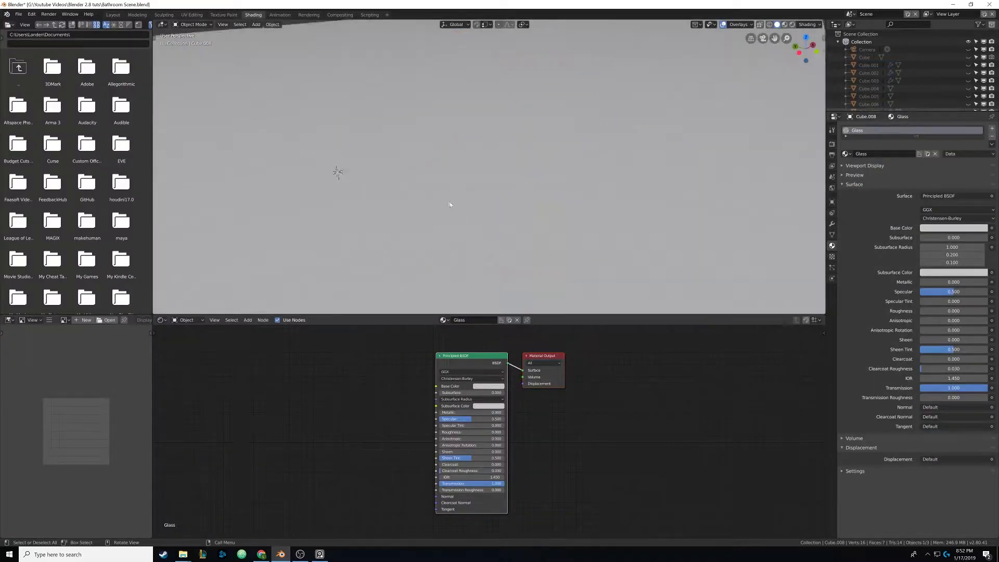
scroll(450, 205, down, 4)
scroll(448, 219, down, 2)
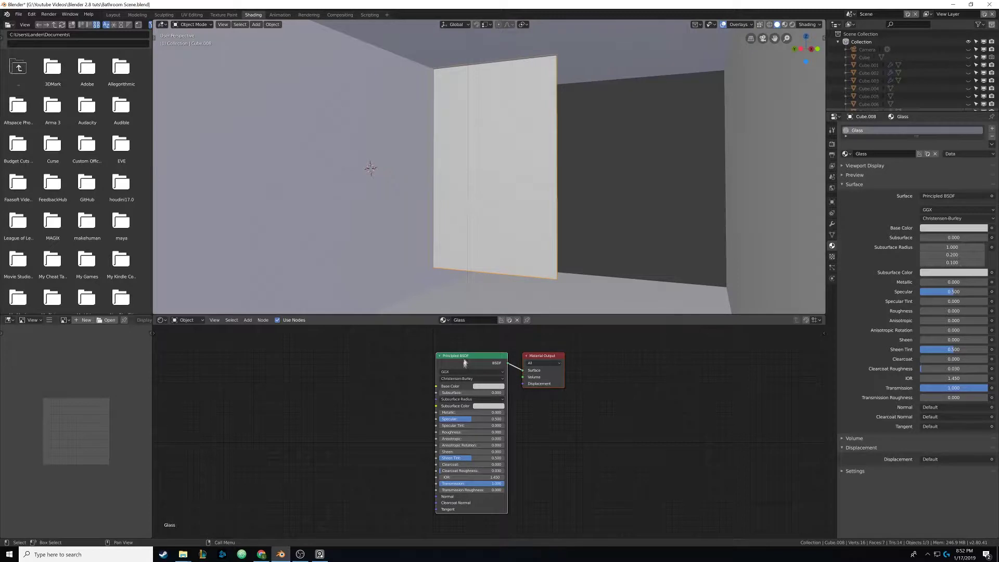
Step: Move the Principled BSDF node away from the Material Output and insert a Mix Shader node on the link between them
drag(465, 360, 382, 380)
middle_drag(458, 361, 453, 389)
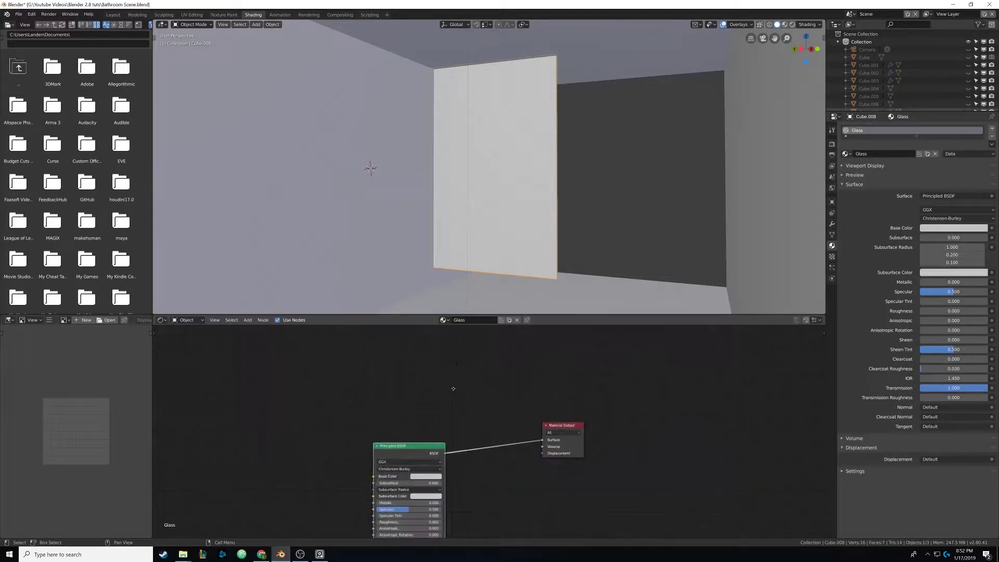
key(shift+a)
mouse_move(447, 400)
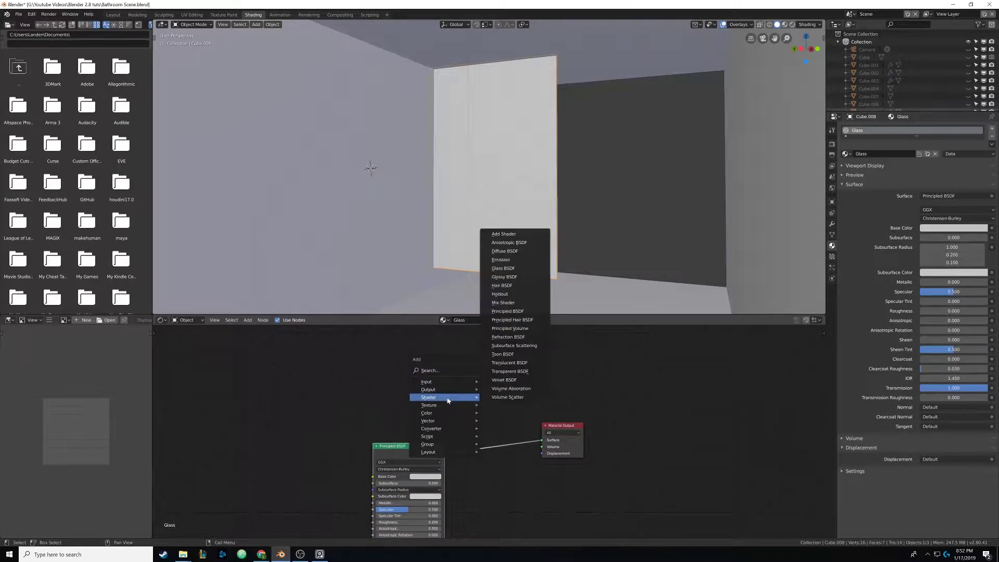
click(503, 302)
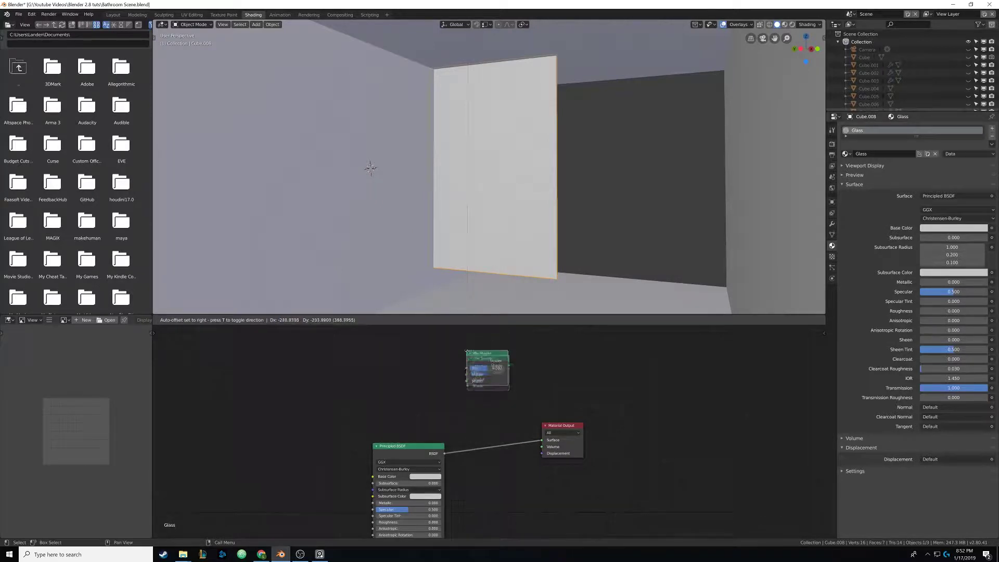
click(470, 441)
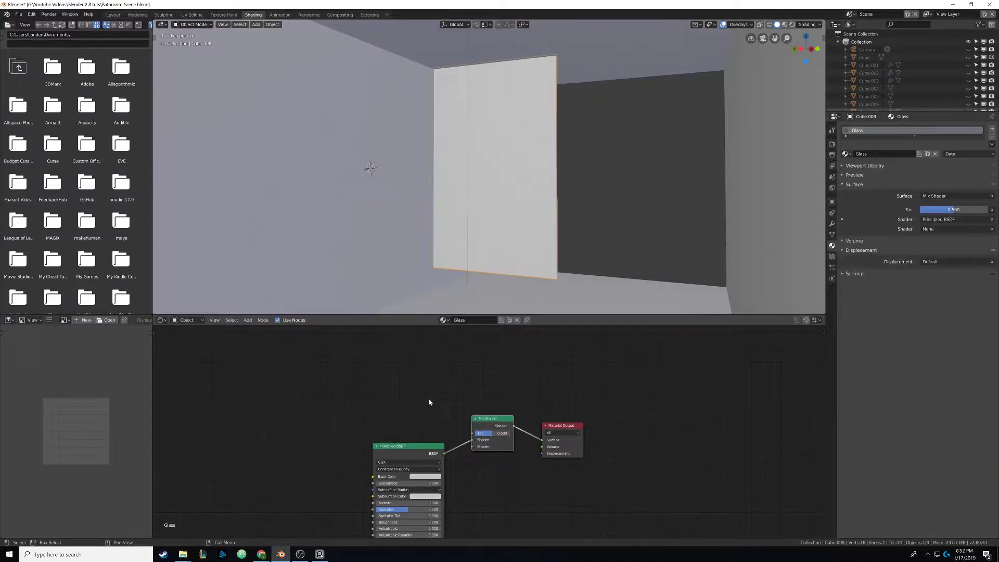
Step: Add an Image Texture node above the Principled BSDF in the Glass material
middle_drag(429, 402, 464, 406)
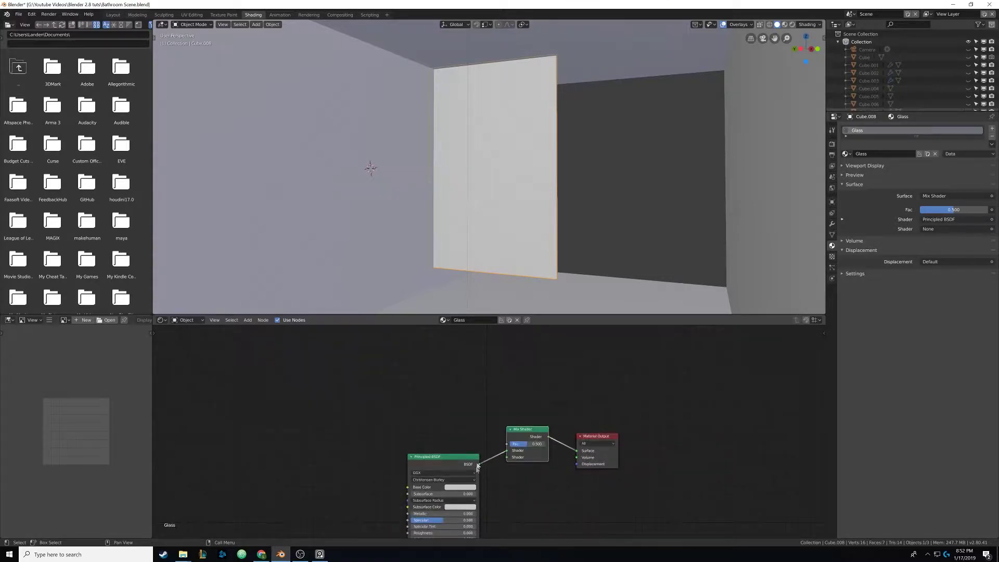
mouse_move(452, 458)
middle_down()
mouse_move(430, 367)
mouse_move(454, 439)
middle_up()
key(shift+a)
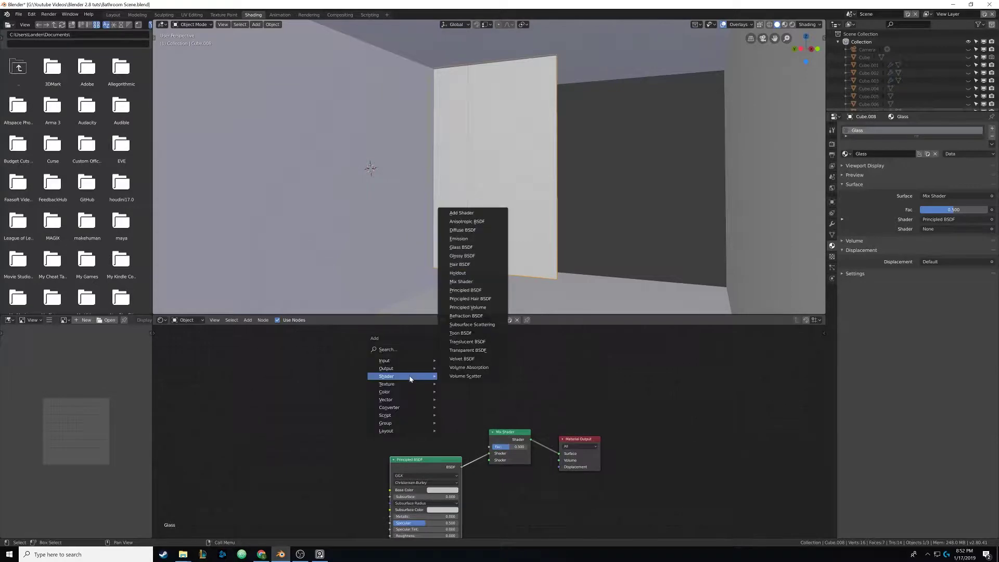
mouse_move(410, 386)
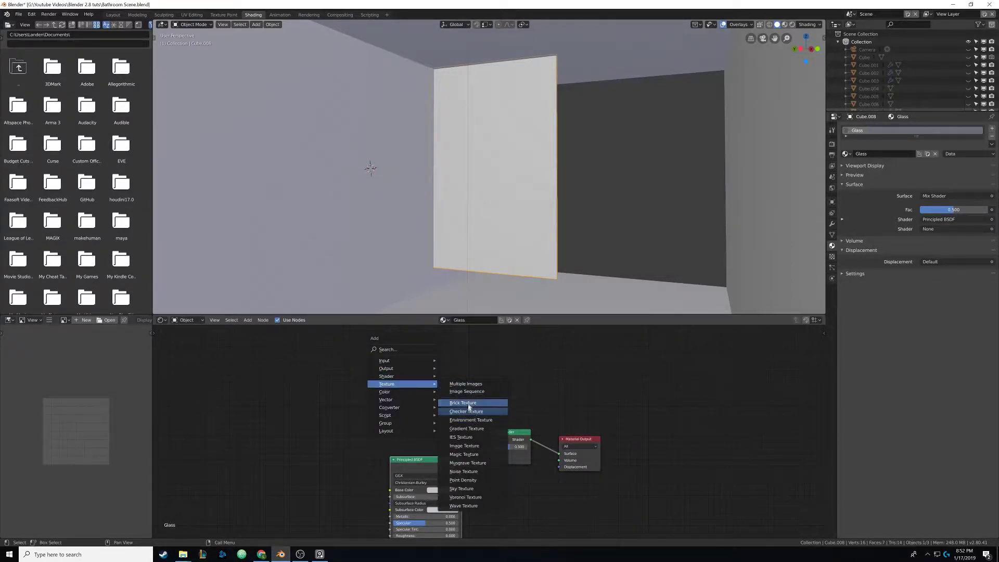
click(464, 446)
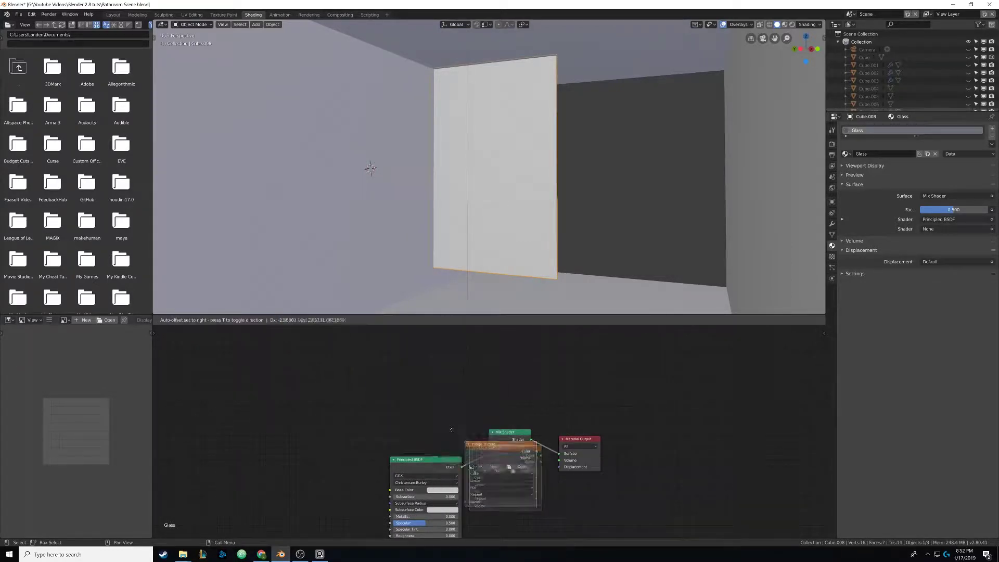
click(414, 376)
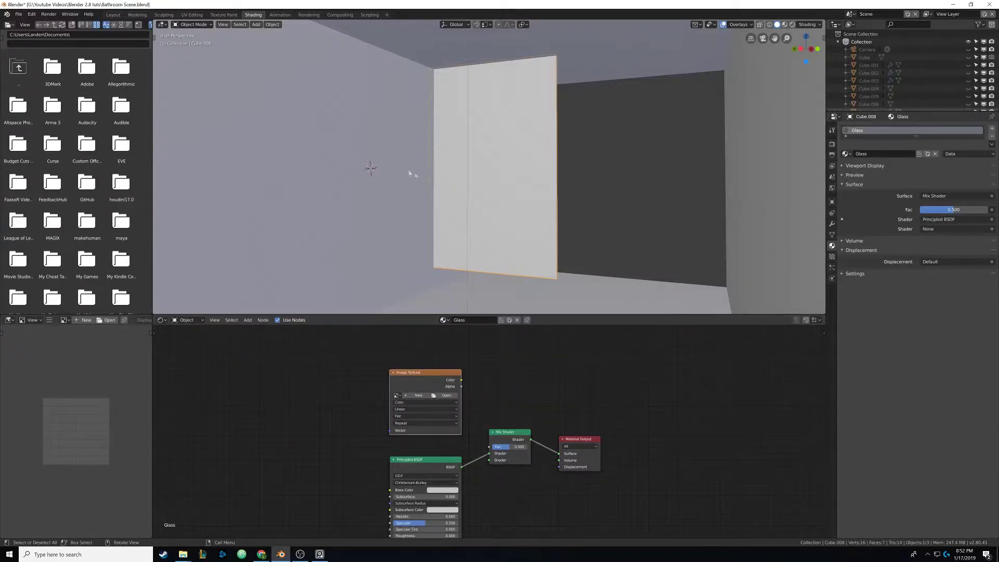
Step: Examine the room shell's Tile Floor node setup for reference, then reselect the glass shower panel
click(418, 264)
scroll(454, 359, down, 4)
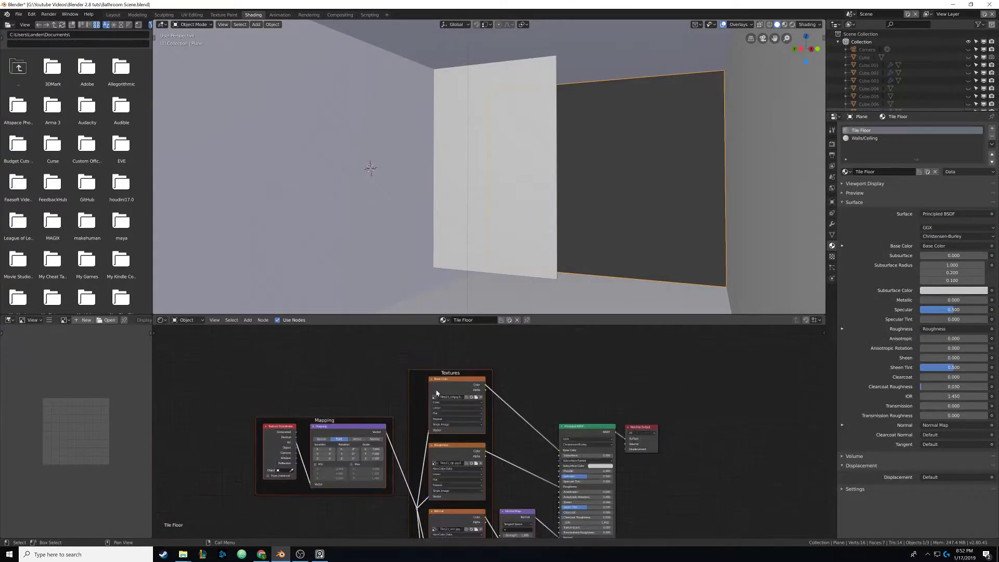
scroll(463, 351, up, 4)
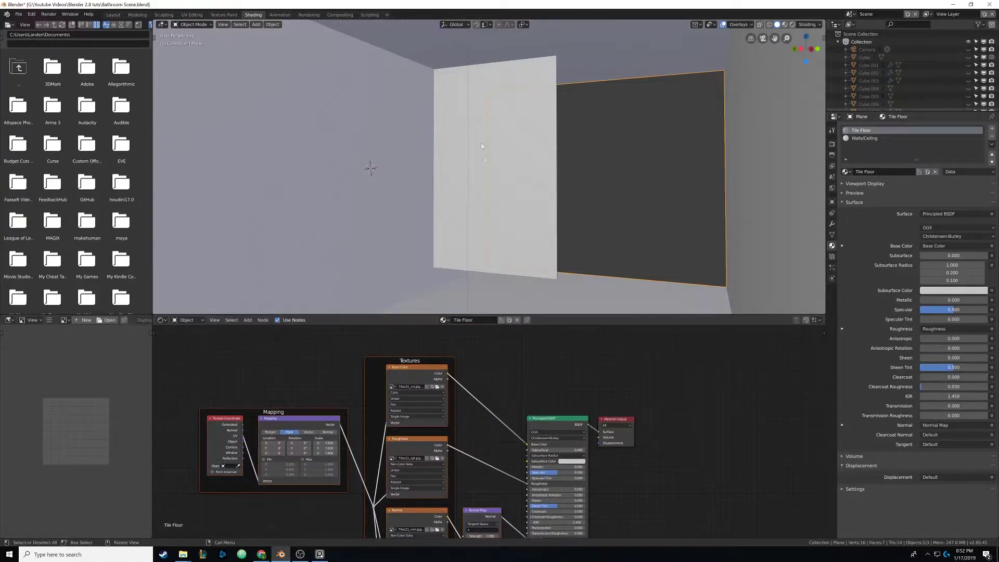
click(484, 128)
middle_drag(568, 390, 524, 393)
scroll(489, 389, up, 1)
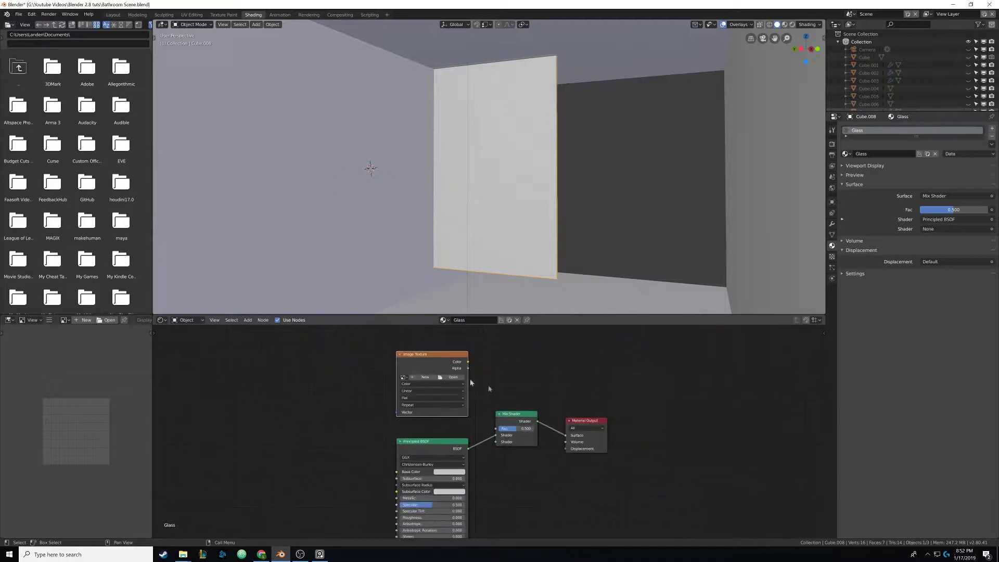
Step: Browse for the Image Texture node's image in the Textures folder and select Smear03_rgh.jpg
click(451, 379)
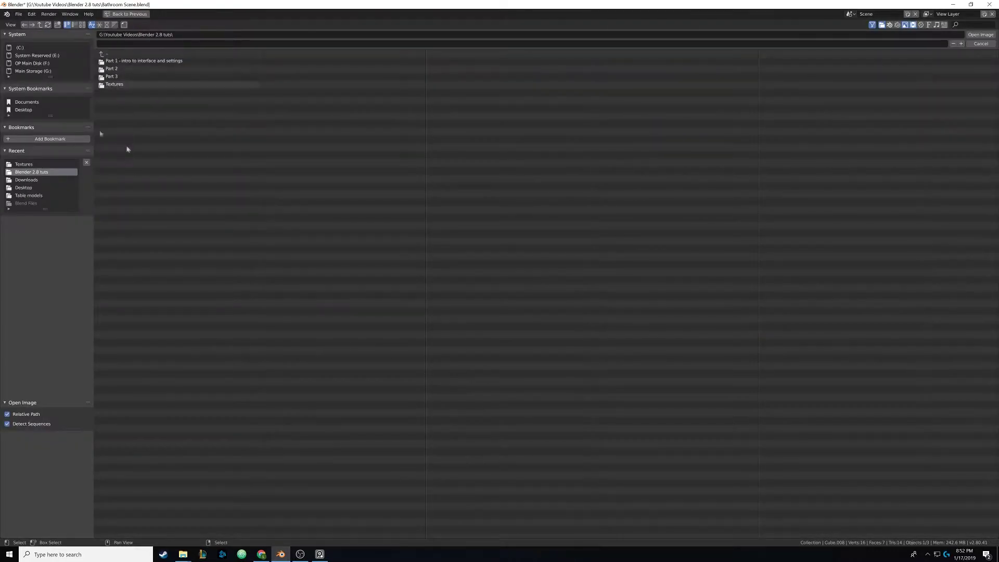
click(121, 84)
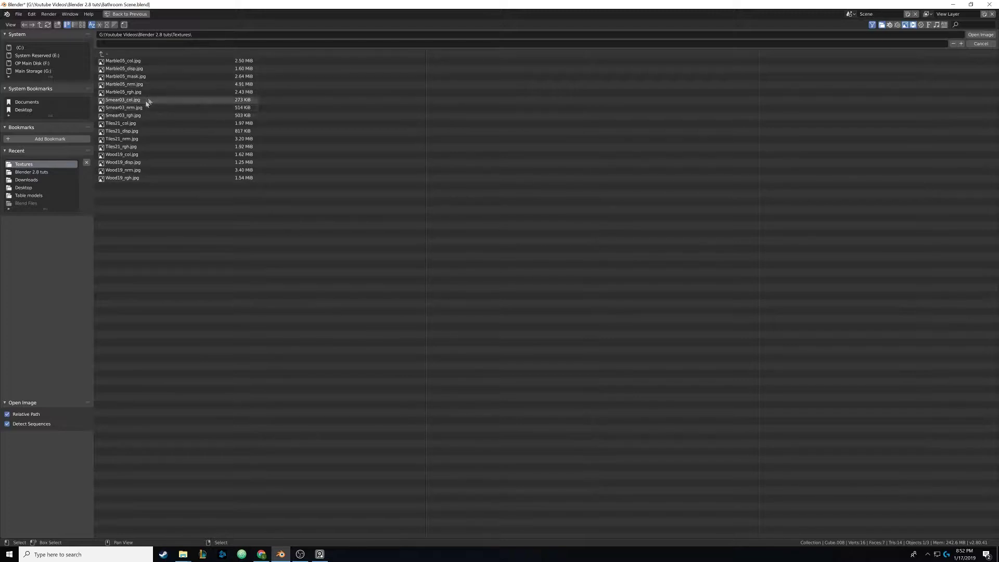
click(144, 118)
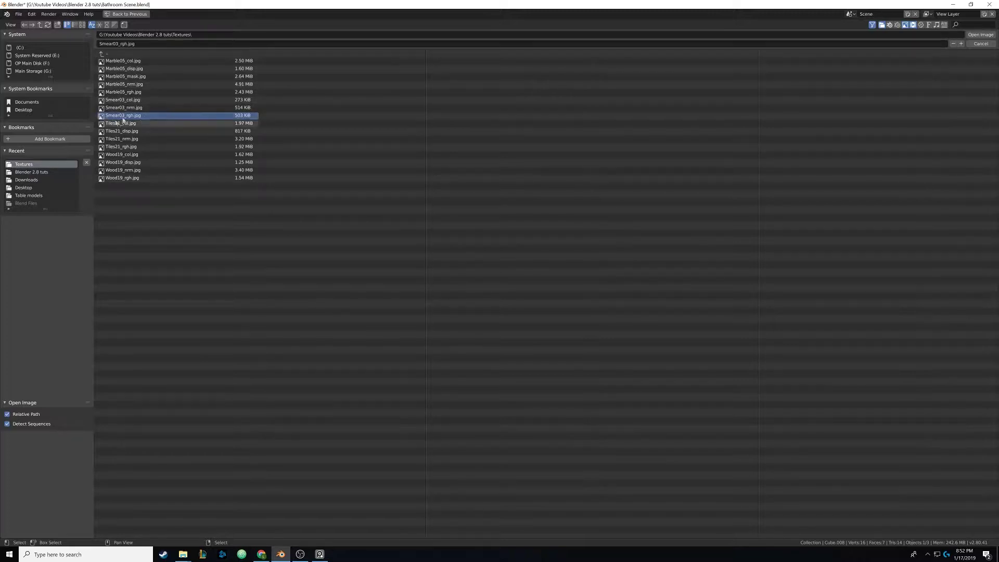
Step: Switch to Chrome to view the Smear #03 page on CC0 Textures, then return to Blender
click(261, 554)
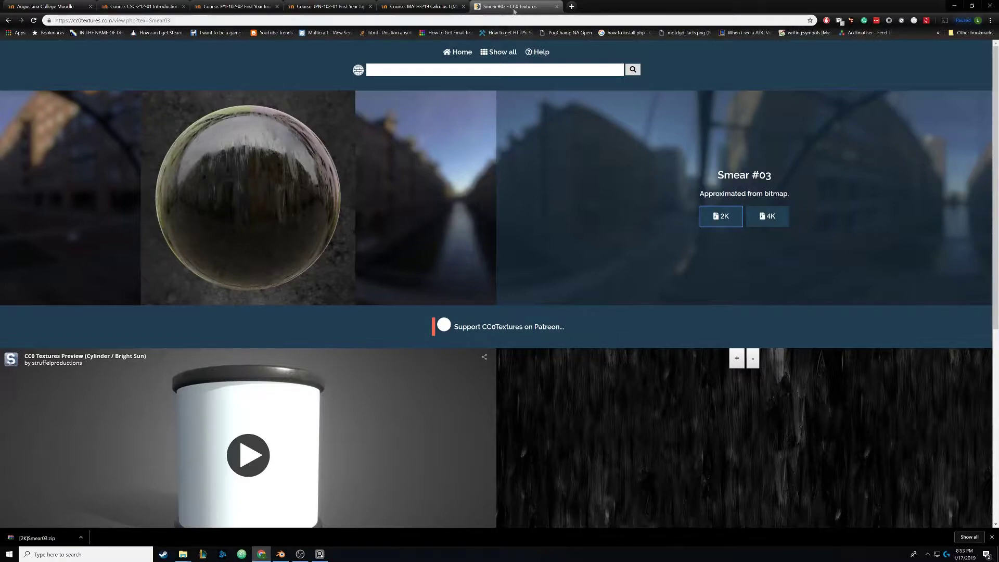
scroll(468, 334, down, 5)
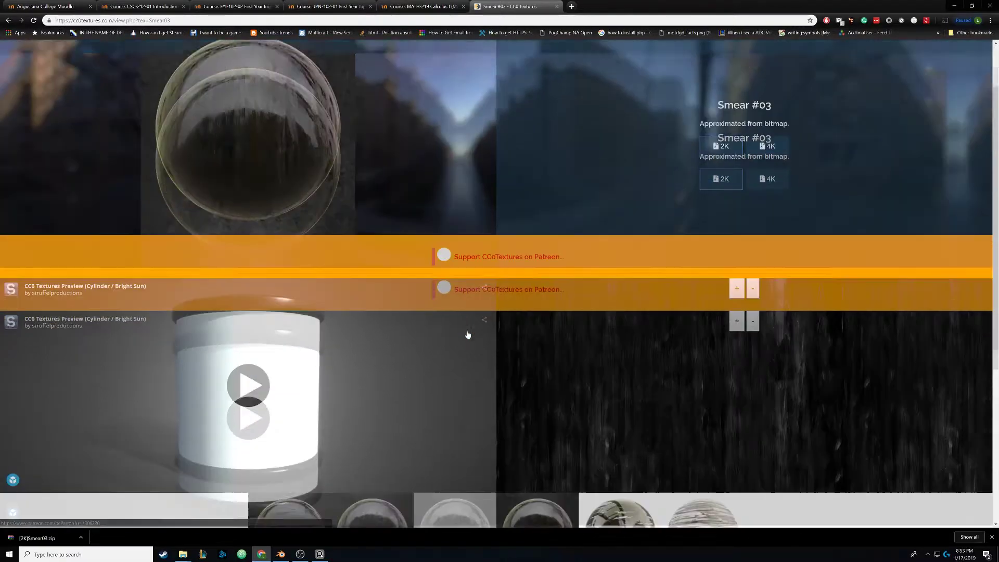
scroll(492, 305, up, 5)
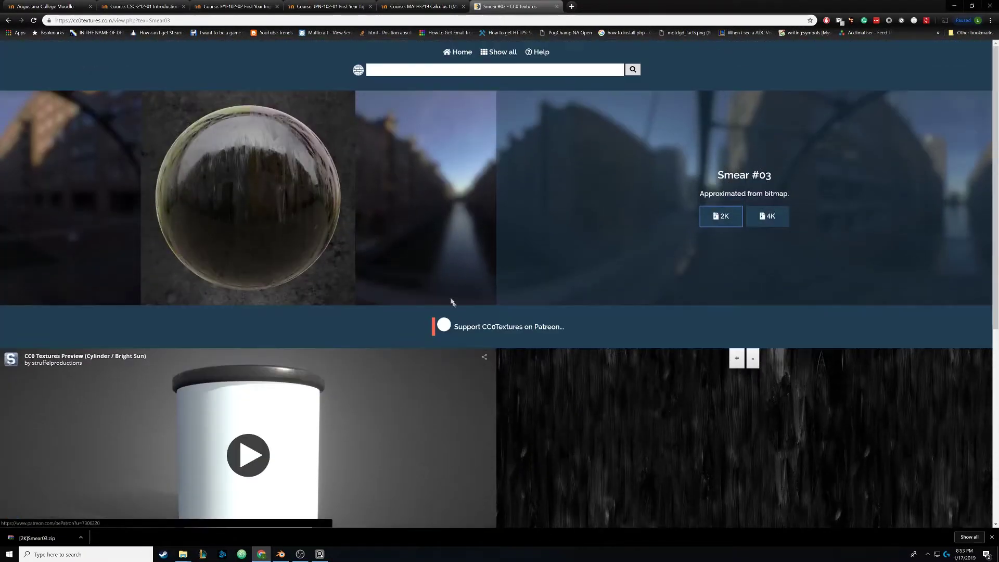
click(953, 6)
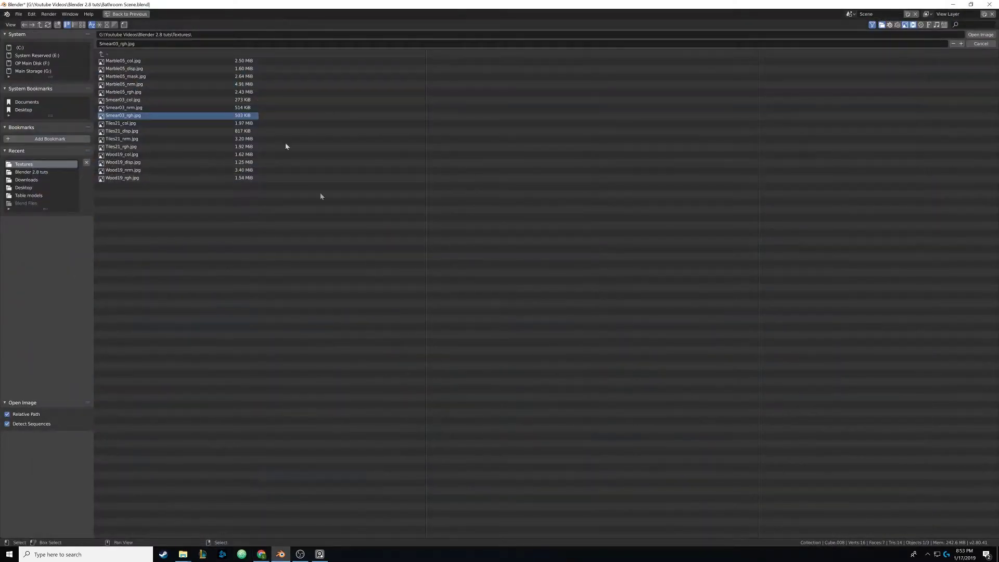
Step: Load Smear03_rgh.jpg into the Image Texture node and move the node up to free space above the Principled BSDF
click(981, 35)
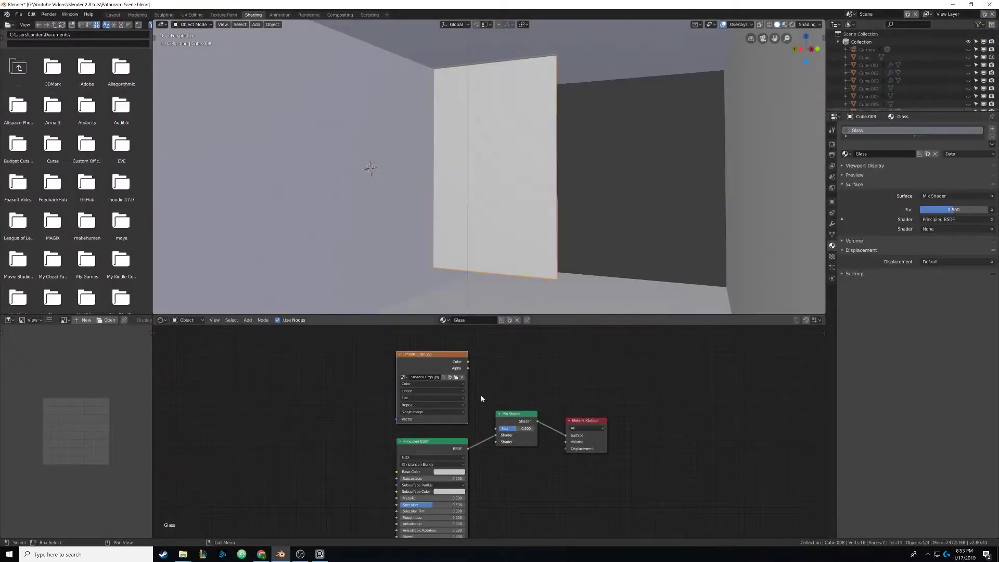
middle_drag(473, 401, 464, 442)
drag(414, 406, 425, 334)
middle_drag(482, 383, 481, 415)
drag(429, 377, 414, 335)
mouse_move(438, 471)
middle_down()
mouse_move(426, 379)
mouse_move(437, 397)
middle_up()
scroll(426, 380, up, 2)
scroll(348, 390, down, 1)
key(shift+a)
mouse_move(346, 388)
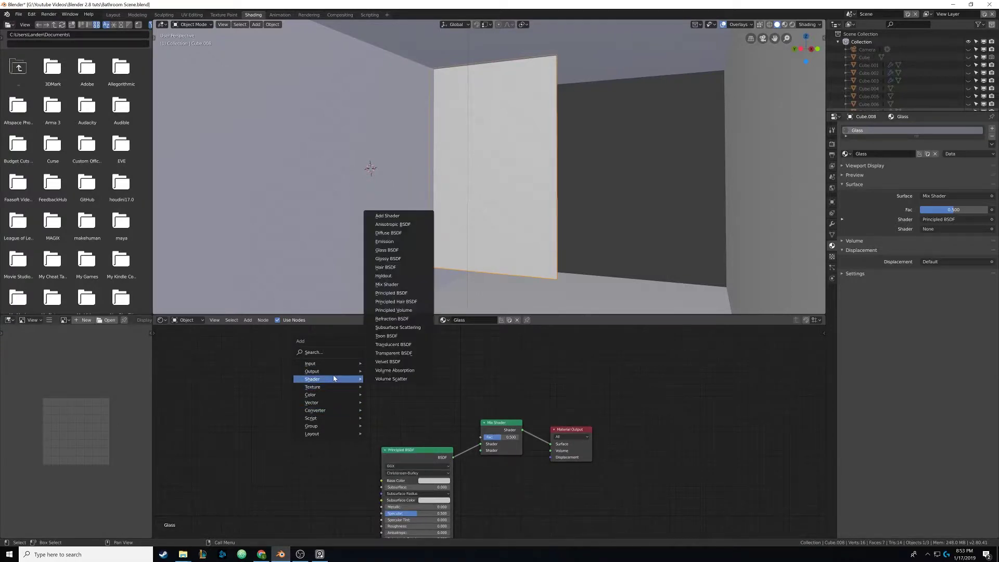
scroll(448, 359, down, 2)
middle_drag(439, 371, 424, 354)
scroll(420, 385, up, 3)
middle_drag(405, 458, 391, 510)
scroll(398, 398, up, 1)
mouse_move(399, 400)
middle_down()
mouse_move(396, 412)
mouse_move(411, 384)
middle_up()
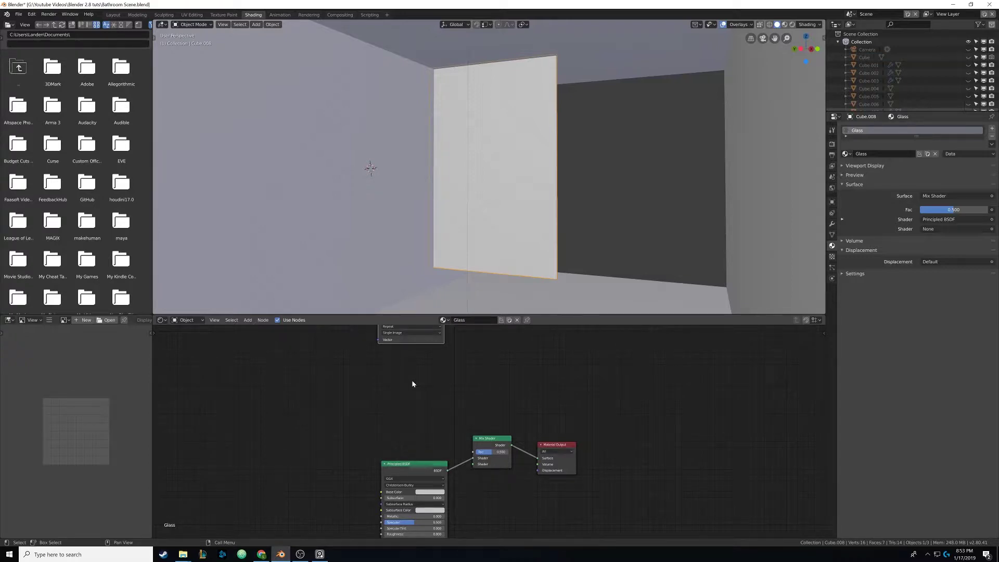
Step: Add a Diffuse BSDF node between the image texture and the Principled BSDF
key(shift+a)
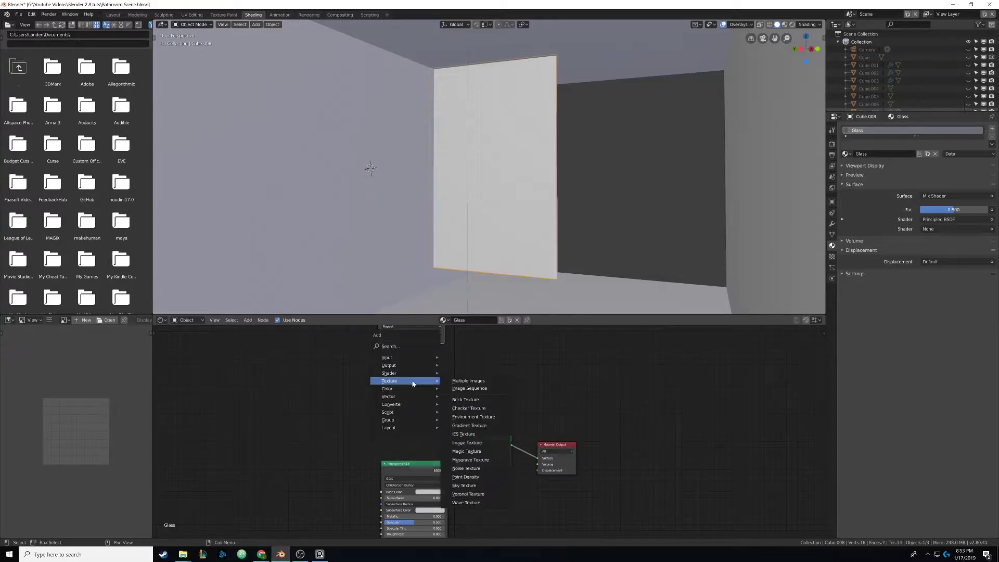
mouse_move(414, 373)
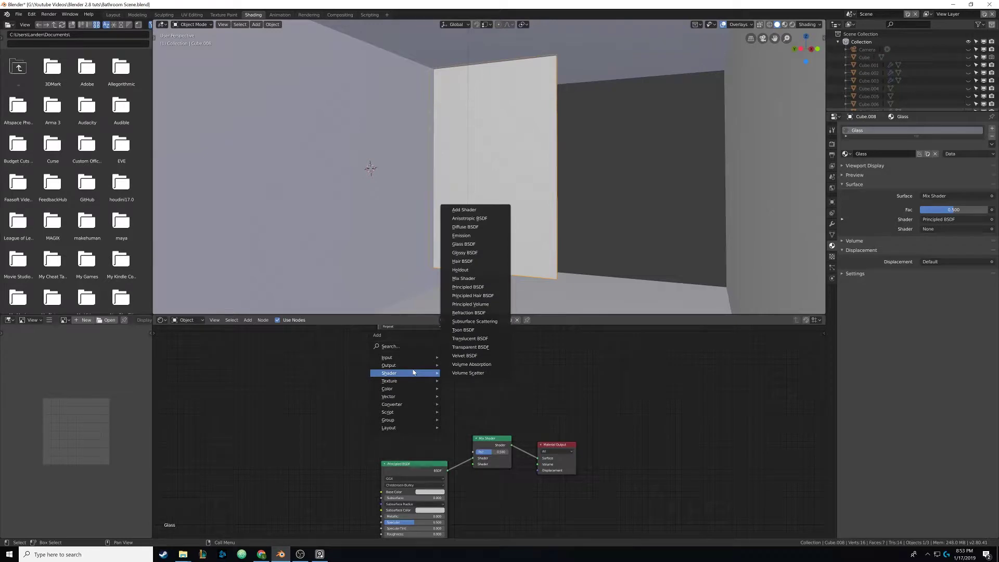
click(484, 230)
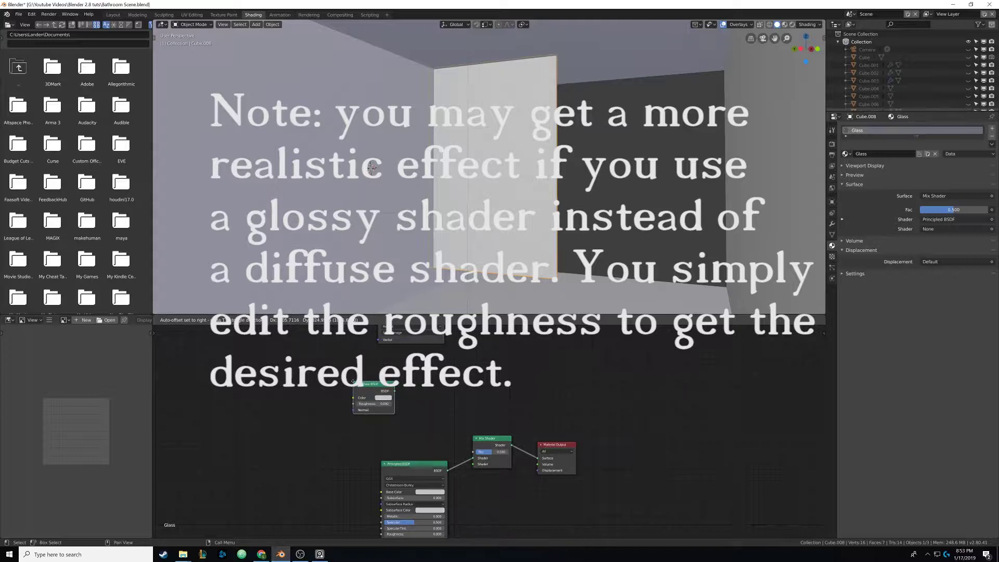
click(398, 369)
middle_drag(398, 369, 385, 387)
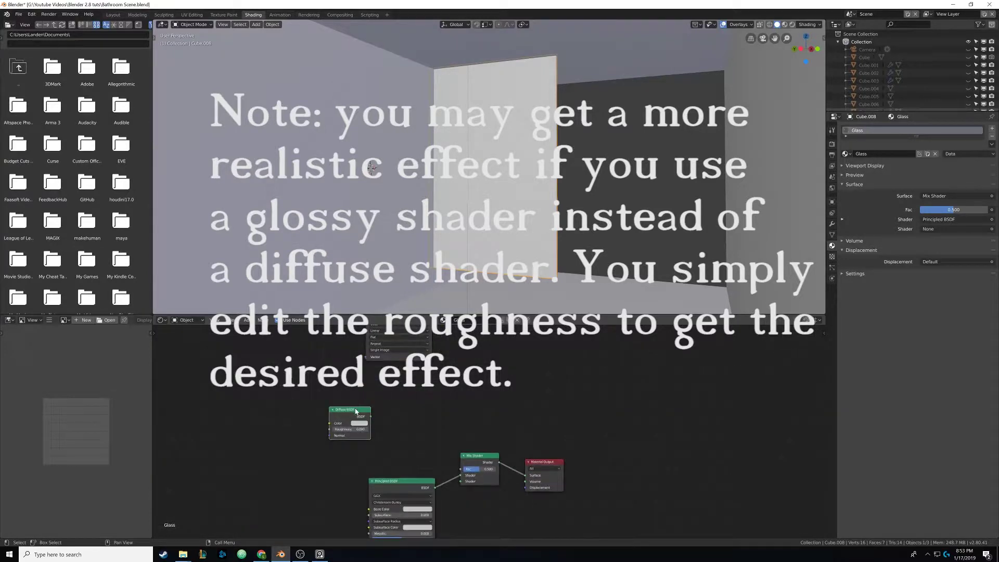
Step: Connect the Diffuse BSDF to the Mix Shader's first shader input with the Principled BSDF on the second, and move the Diffuse node closer
drag(369, 412, 462, 480)
drag(462, 480, 462, 482)
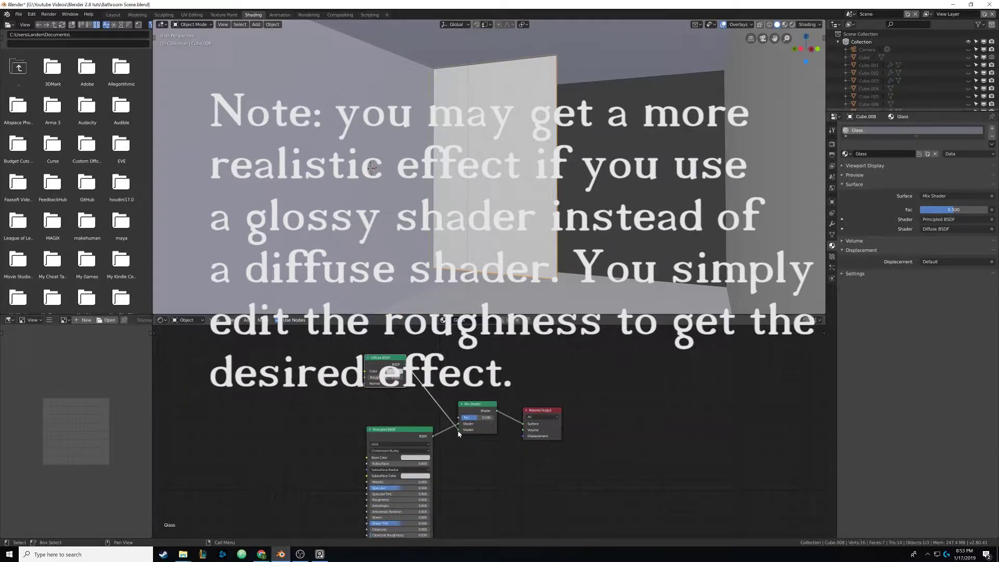
drag(459, 432, 458, 424)
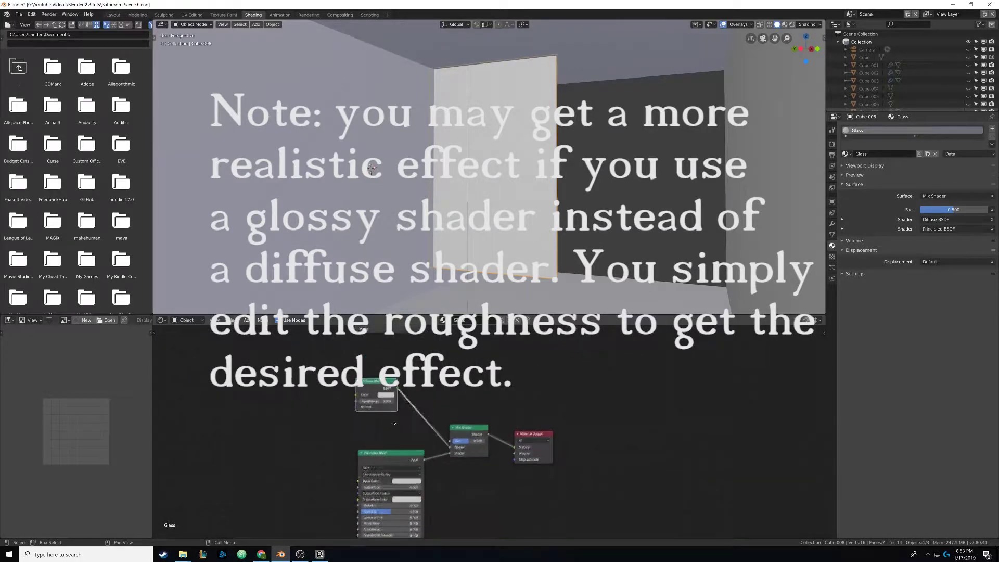
drag(373, 383, 376, 403)
Step: Open the Diffuse BSDF's colour picker, then bring the Smear03_rgh.jpg texture node down to just above the Diffuse BSDF
click(389, 416)
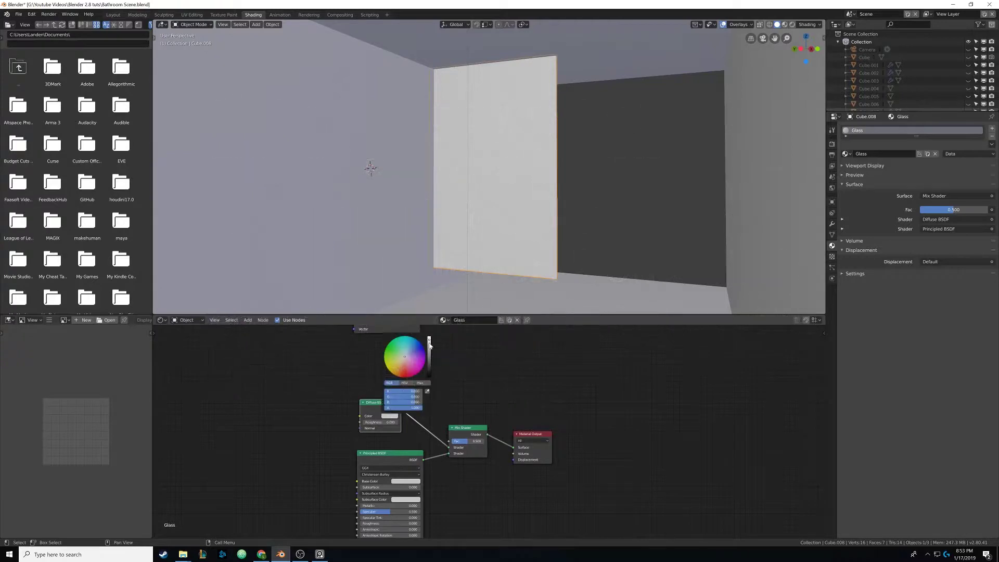
middle_drag(454, 362, 446, 419)
scroll(443, 414, down, 1)
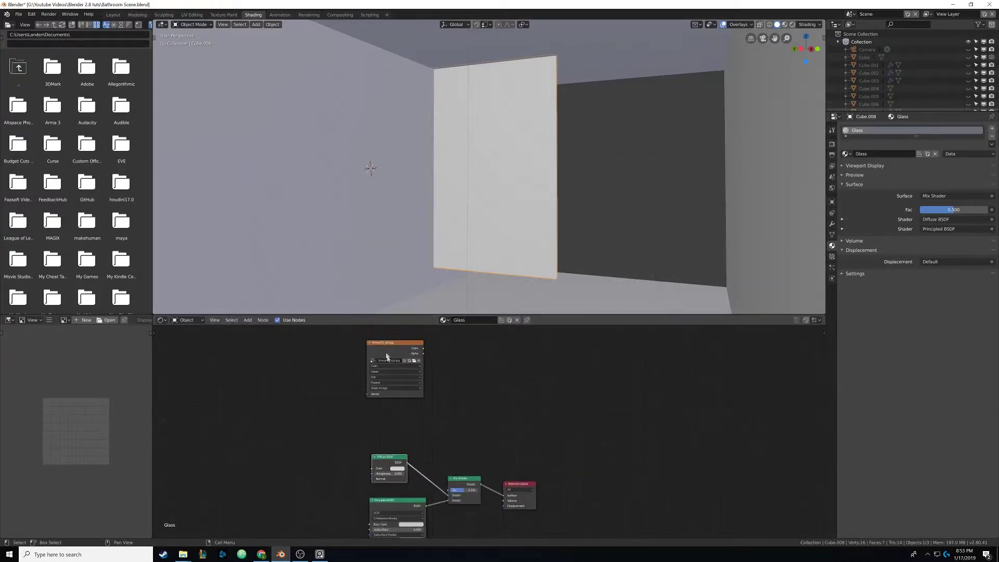
drag(387, 349, 388, 396)
scroll(444, 446, up, 3)
middle_drag(443, 446, 460, 401)
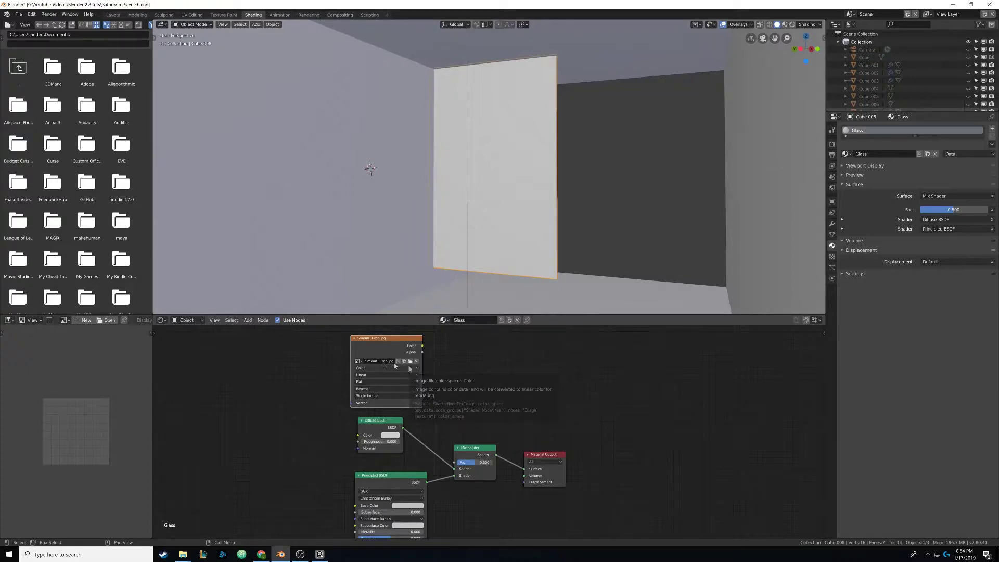
Step: Set the Smear03_rgh.jpg texture to Non-Color Data and connect its Color output to the Mix Shader's Fac input
click(381, 368)
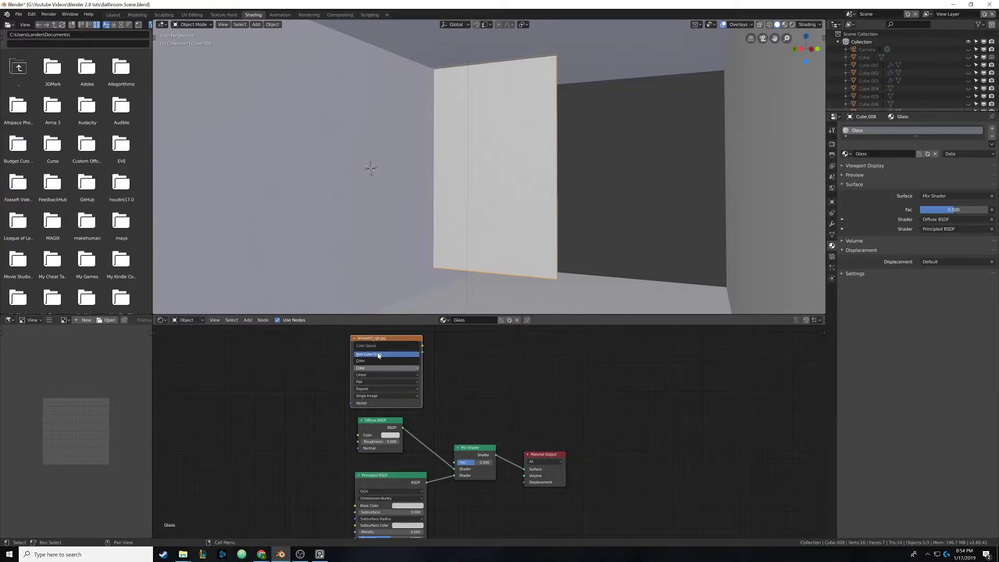
click(369, 354)
mouse_move(385, 339)
mouse_down()
mouse_move(372, 337)
mouse_move(437, 351)
mouse_move(458, 463)
mouse_up()
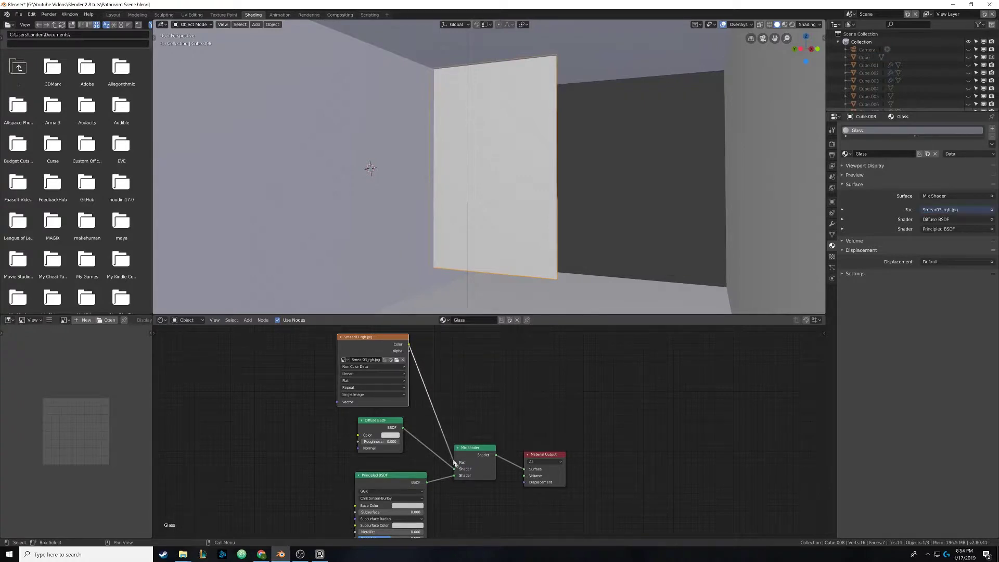
Step: Switch the viewport to LookDev shading and examine the smear pattern on the glass panel up close
click(784, 24)
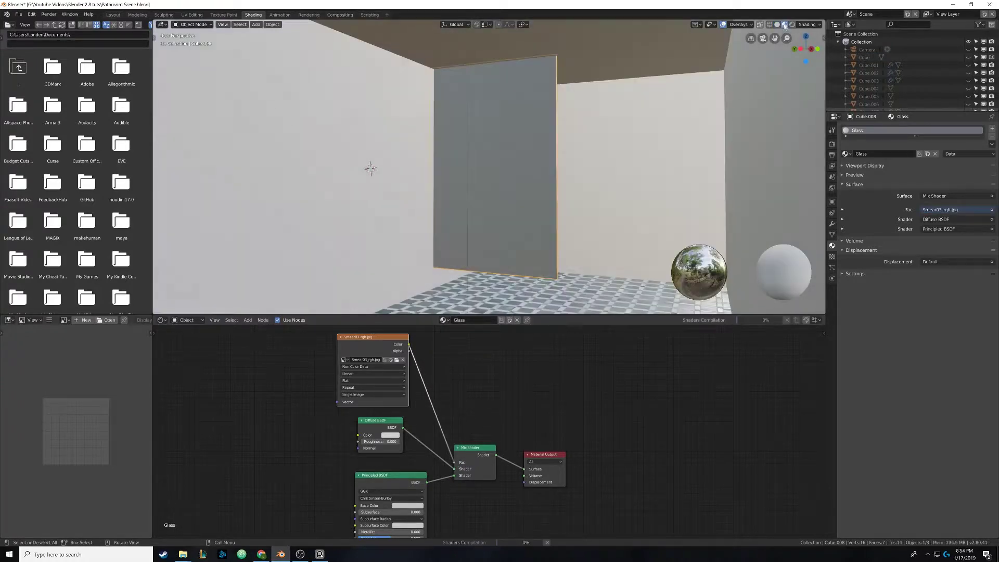
scroll(538, 163, up, 3)
middle_drag(537, 163, 516, 155)
scroll(513, 154, down, 3)
scroll(510, 153, up, 3)
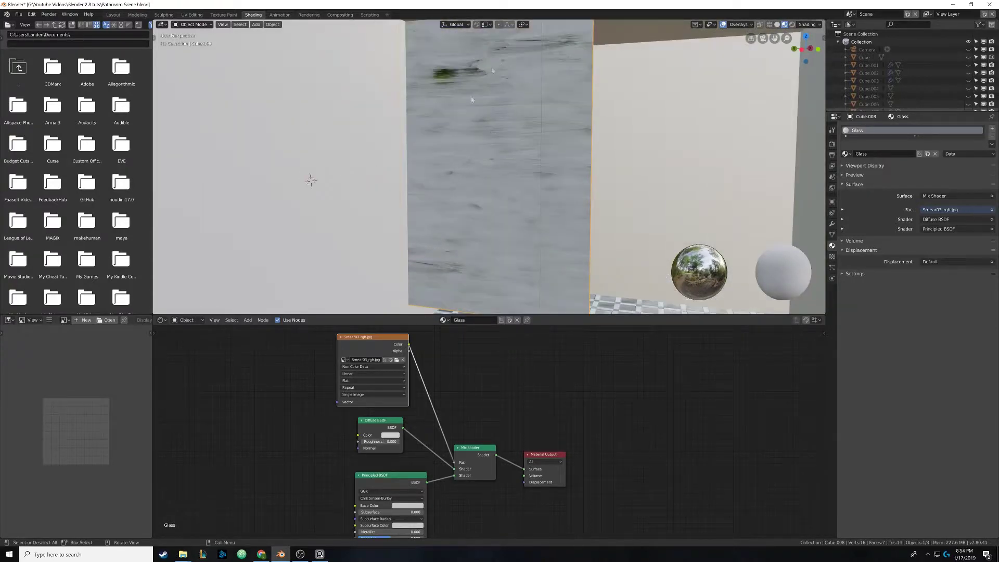
middle_drag(471, 207, 460, 205)
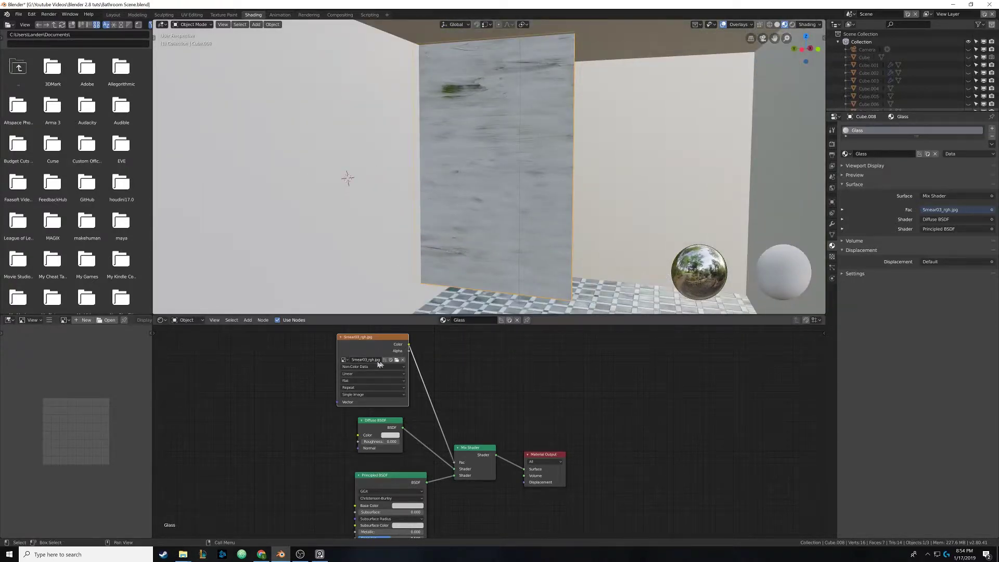
Step: Swap the Mix Shader's shader inputs so the Principled BSDF feeds the first and the Diffuse BSDF the second
drag(383, 425, 357, 430)
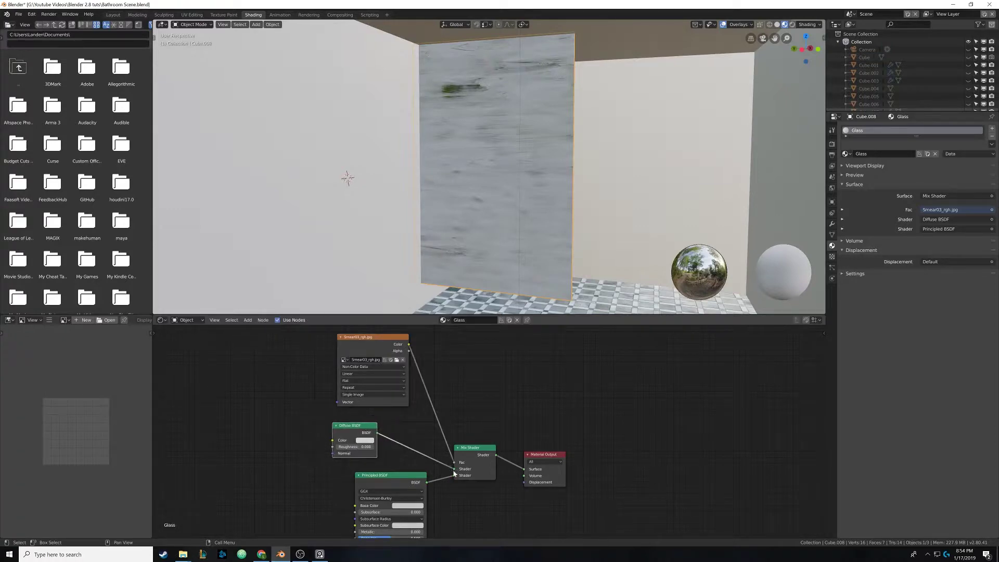
drag(453, 472, 455, 468)
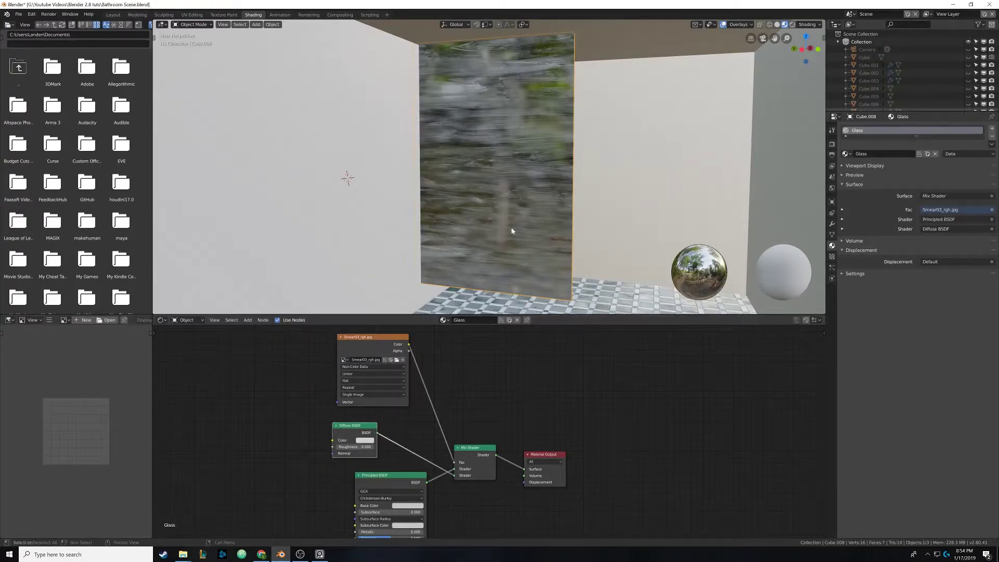
middle_drag(512, 230, 492, 221)
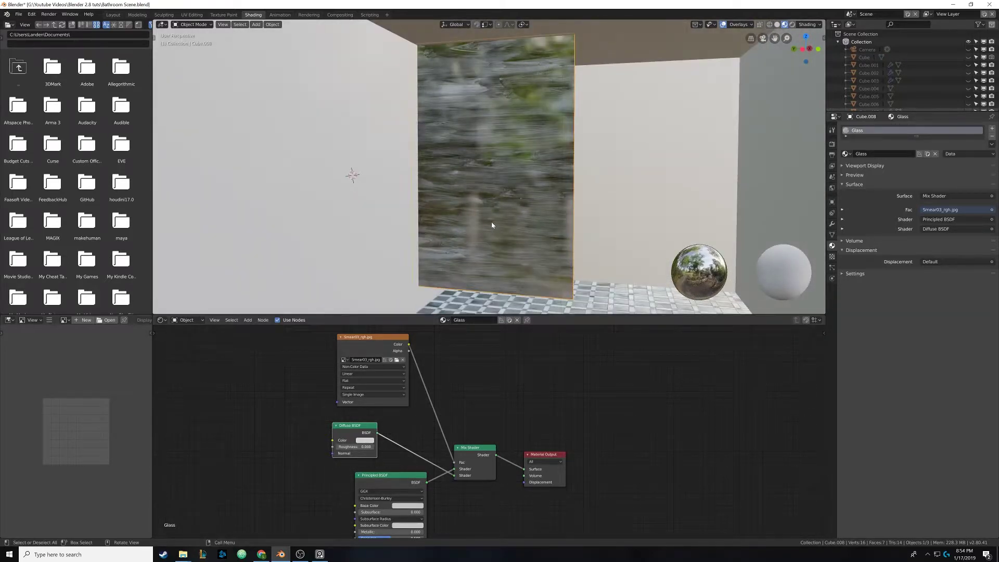
Step: Rearrange the shader nodes so the Principled BSDF sits farther from the Mix Shader with the Diffuse BSDF directly below it
scroll(434, 462, down, 4)
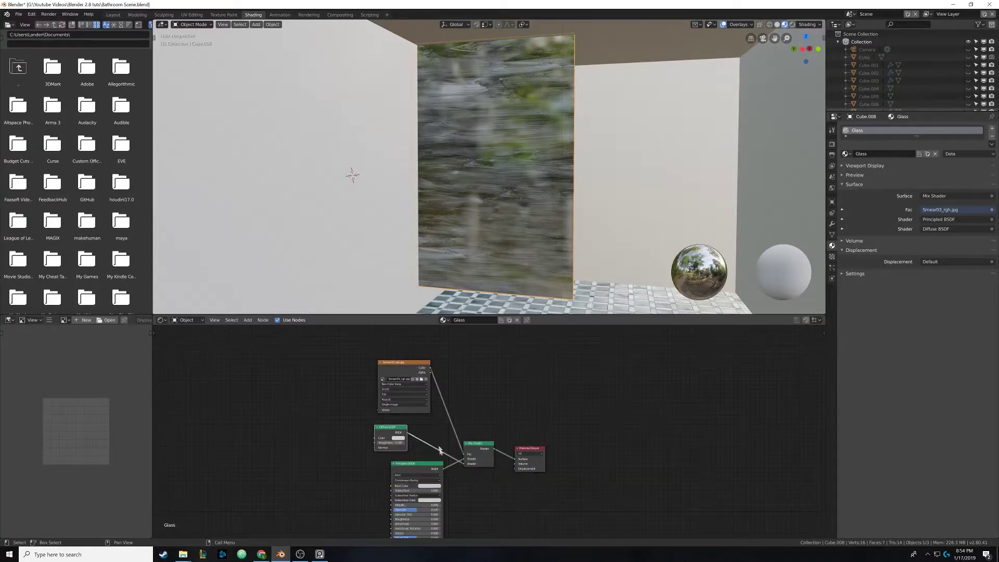
middle_drag(441, 480, 433, 391)
drag(384, 342, 473, 442)
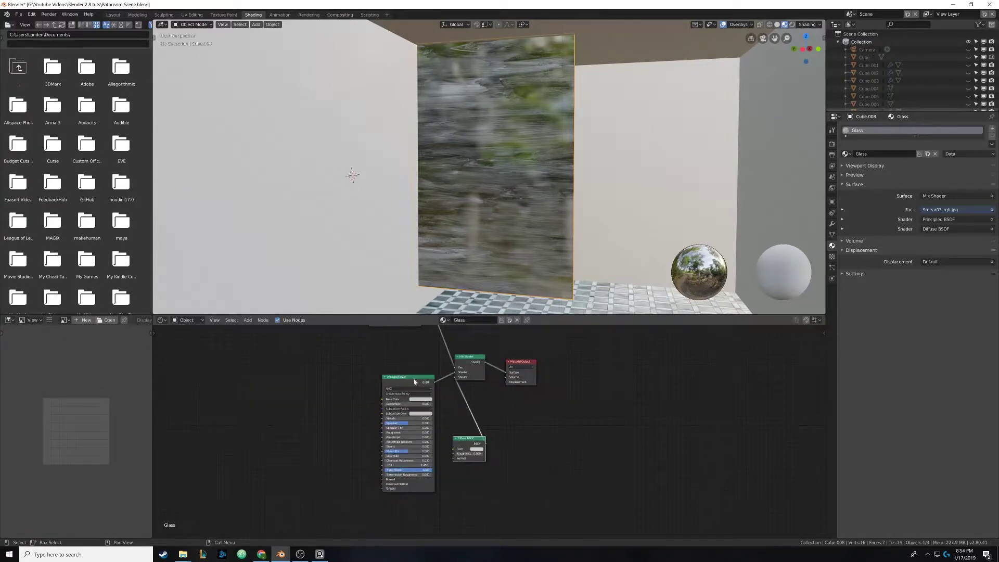
drag(414, 380, 382, 344)
drag(463, 442, 382, 468)
scroll(417, 377, down, 1)
mouse_move(417, 377)
middle_down()
mouse_move(423, 439)
mouse_move(434, 445)
mouse_move(416, 374)
middle_up()
scroll(423, 438, up, 1)
scroll(417, 384, up, 1)
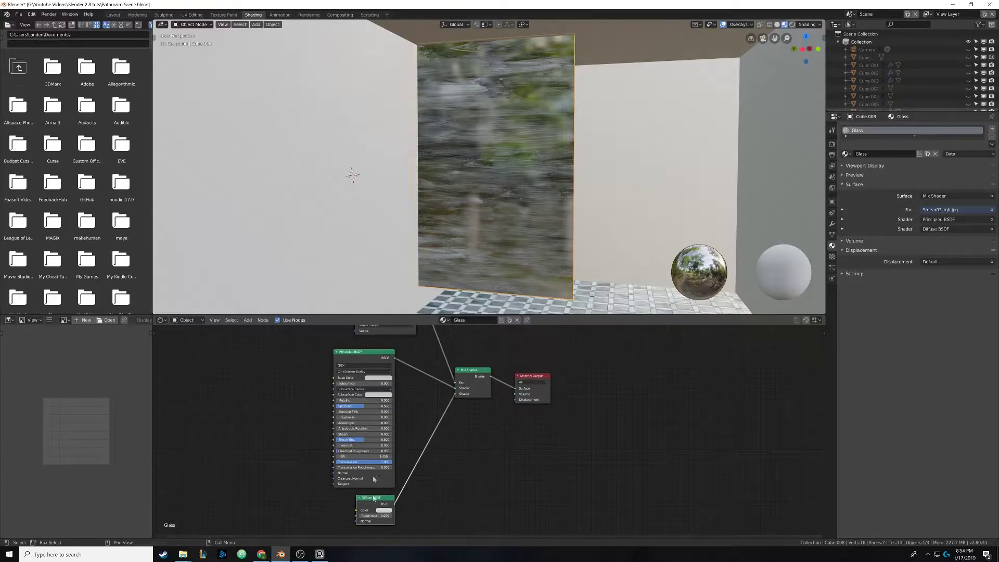
Step: Preview the Smear03_rgh.jpg texture alone on the panel, switch back to the Mix Shader output, and examine the glass
scroll(495, 417, up, 3)
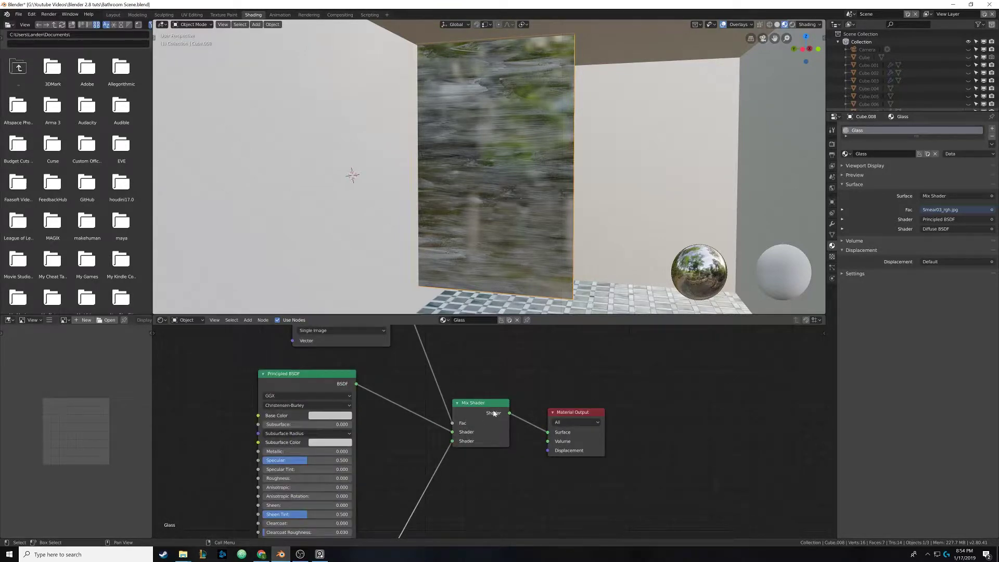
middle_drag(423, 394, 442, 438)
scroll(485, 426, down, 2)
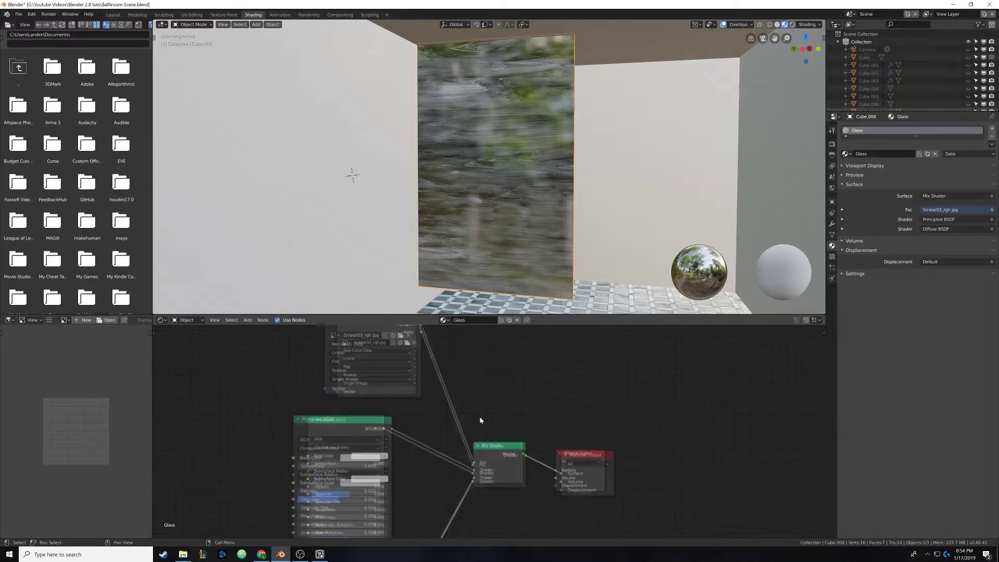
middle_drag(470, 397, 474, 448)
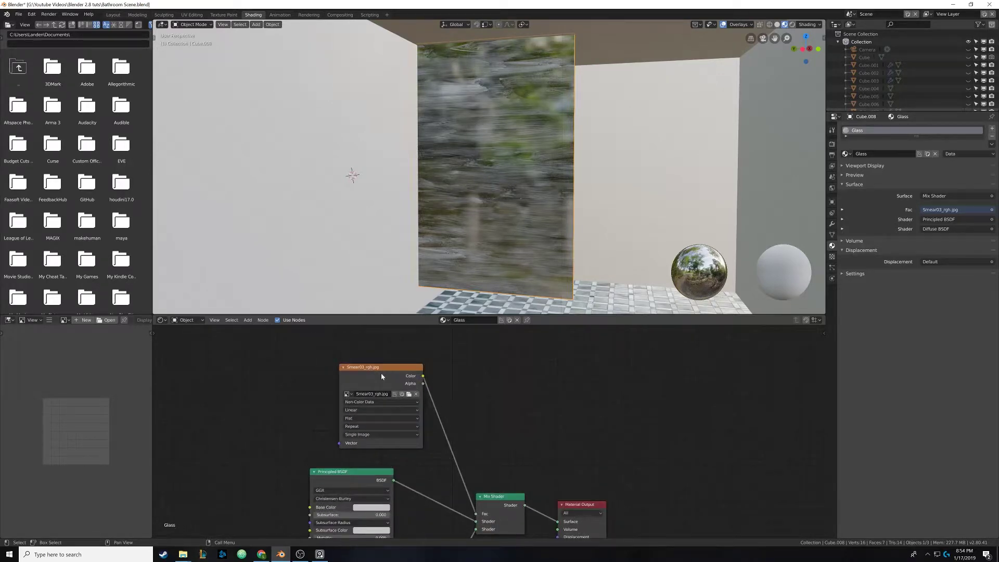
ctrl+shift+click(382, 376)
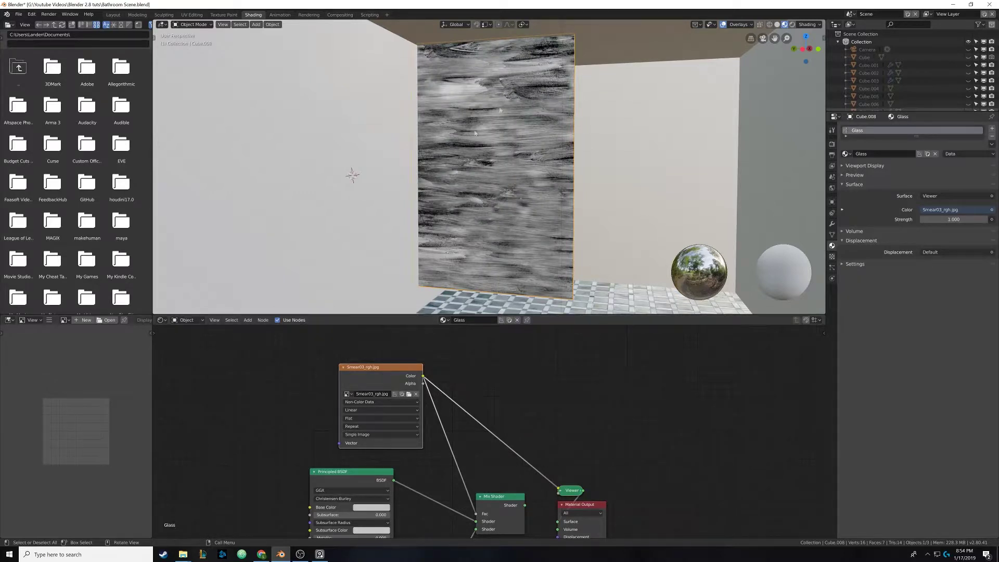
ctrl+shift+click(489, 500)
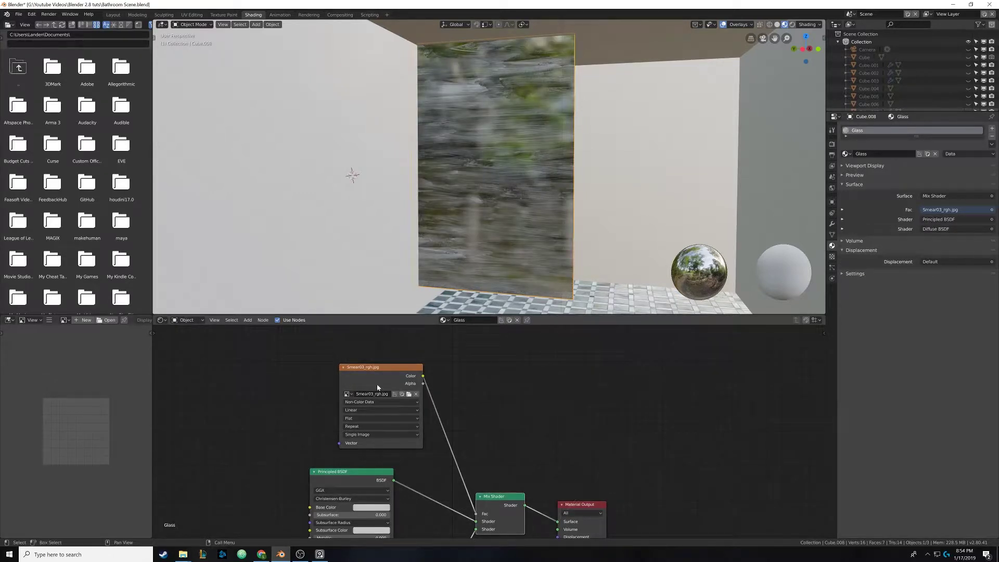
scroll(466, 225, up, 2)
middle_drag(466, 225, 440, 242)
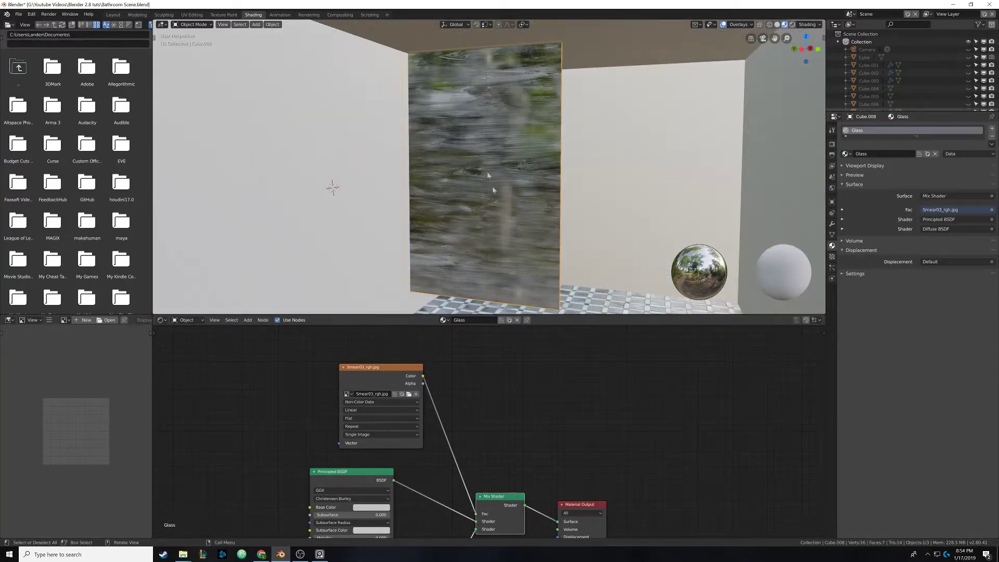
Step: Move the Smear03_rgh.jpg texture node aside and insert a ColorRamp between its Color output and the Mix Shader's Fac input
drag(411, 367, 287, 356)
key(shift+a)
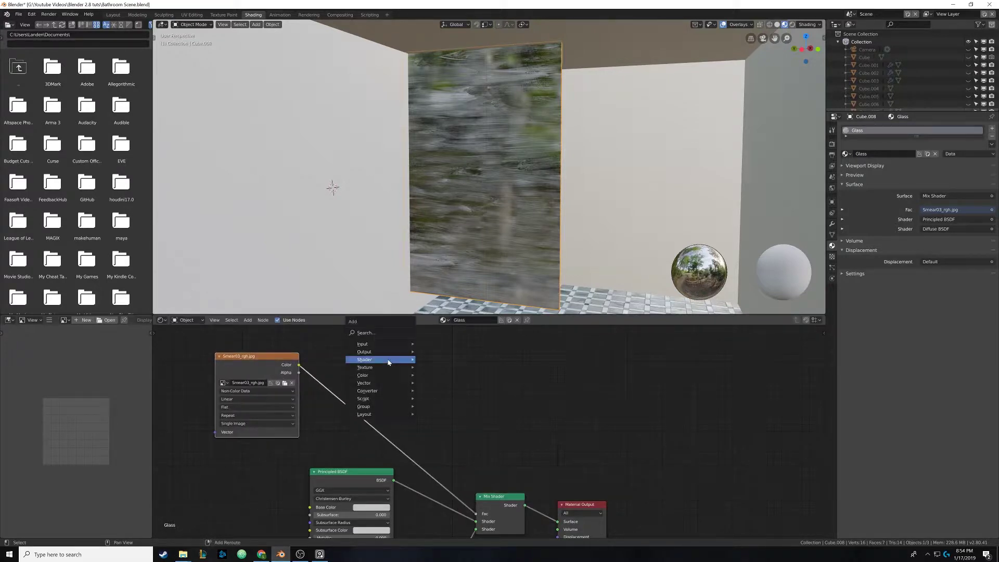
click(374, 334)
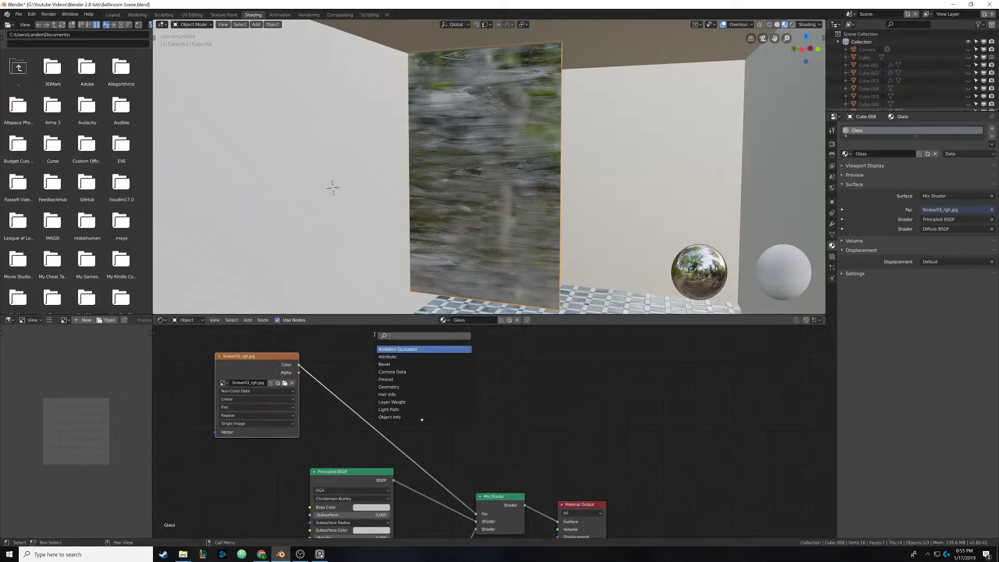
text(color)
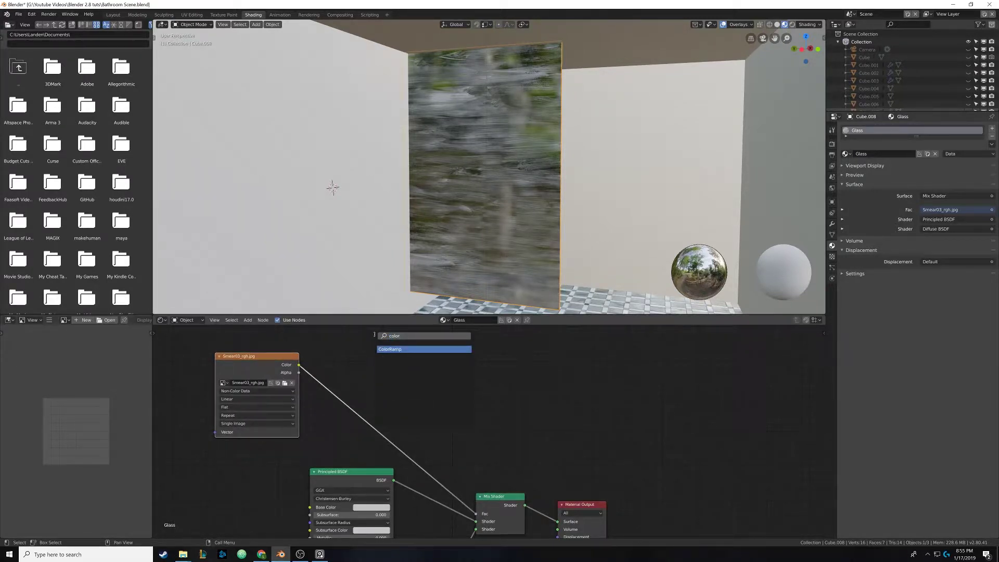
key(Return)
click(383, 417)
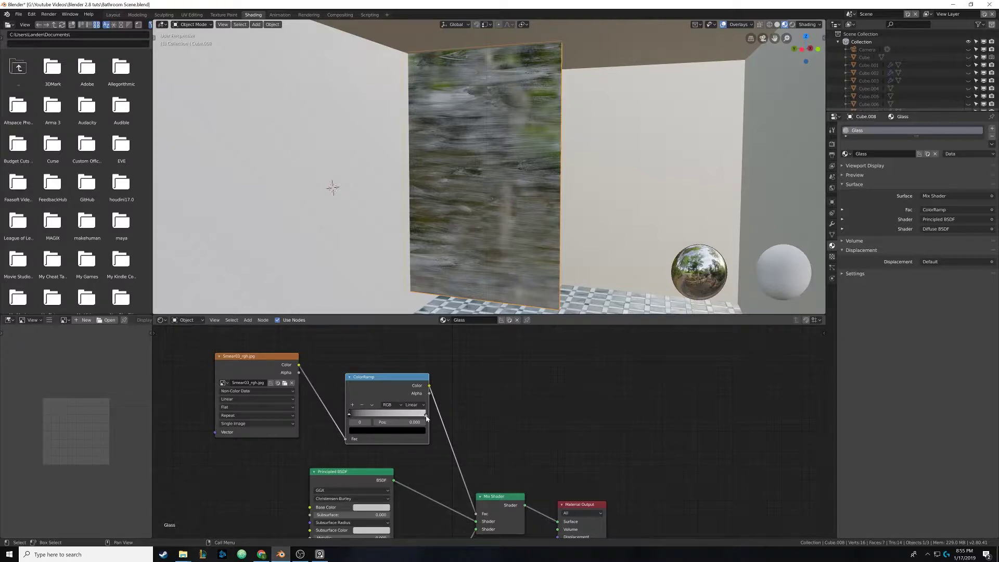
Step: Raise the ColorRamp's black stop to about 0.29 to reduce the smears on the glass
mouse_move(426, 417)
mouse_down()
mouse_move(346, 415)
mouse_move(432, 415)
mouse_up()
click(347, 415)
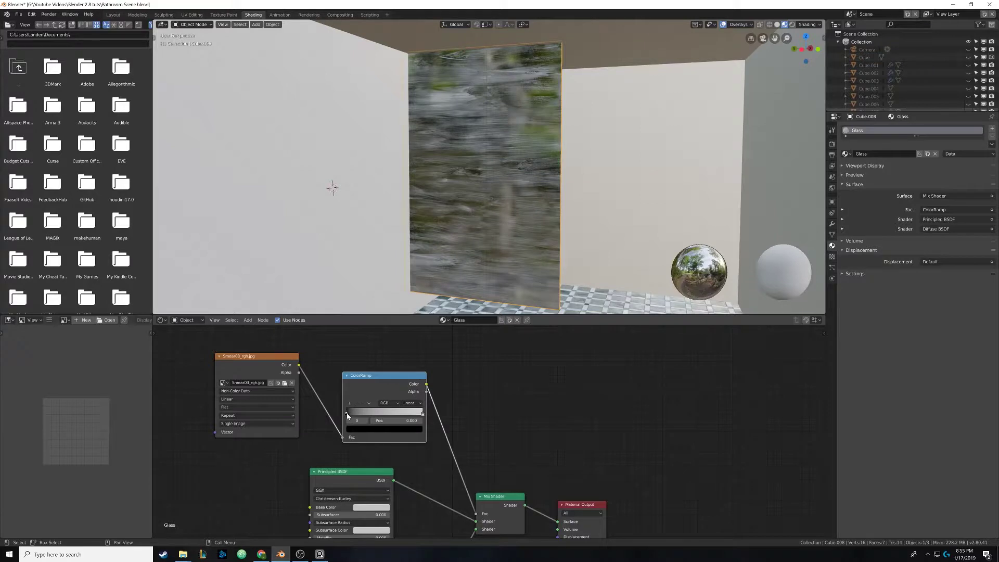
drag(348, 415, 371, 414)
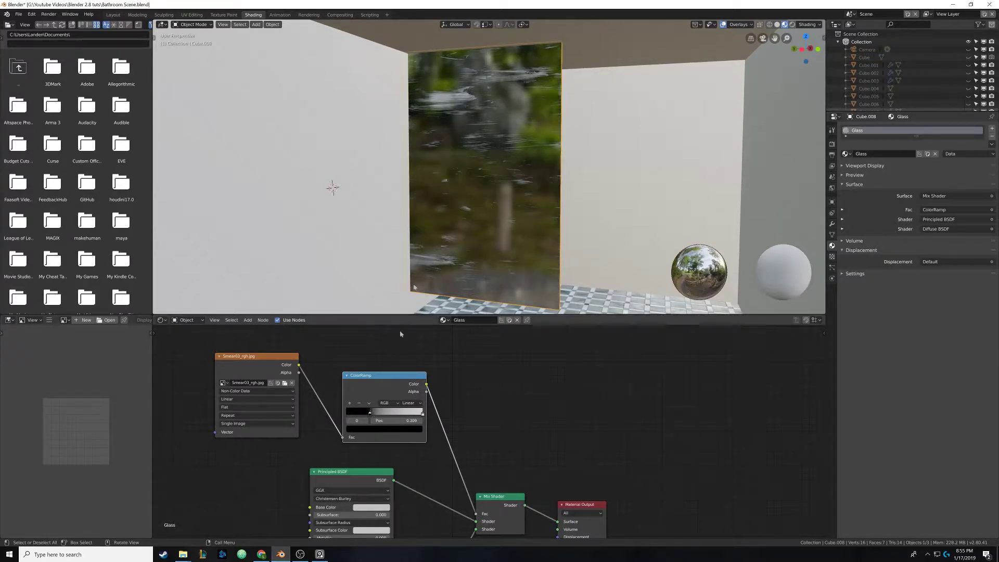
mouse_move(371, 413)
mouse_down()
mouse_move(346, 415)
mouse_move(363, 417)
mouse_up()
drag(369, 416, 371, 415)
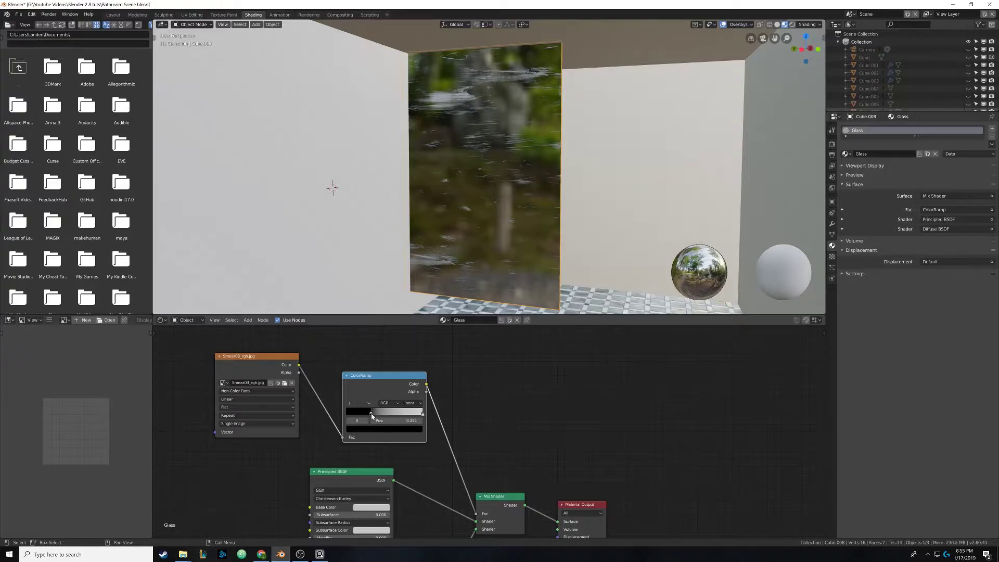
middle_drag(447, 208, 452, 185)
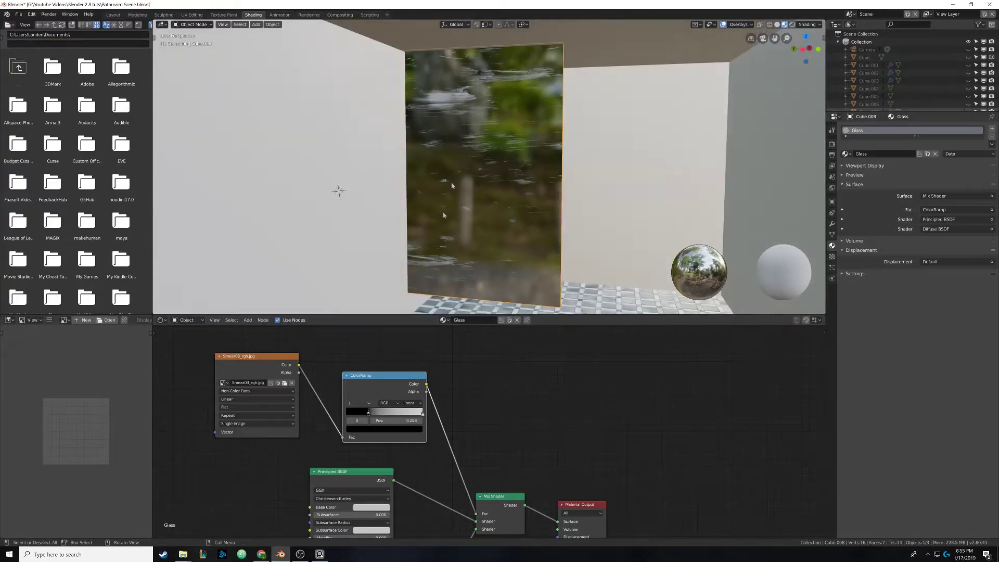
click(350, 403)
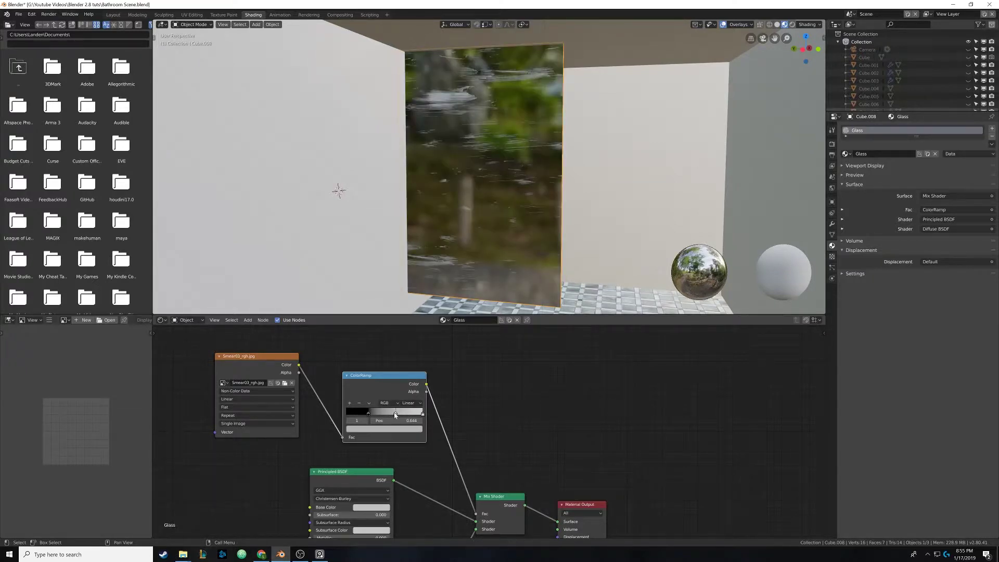
click(398, 429)
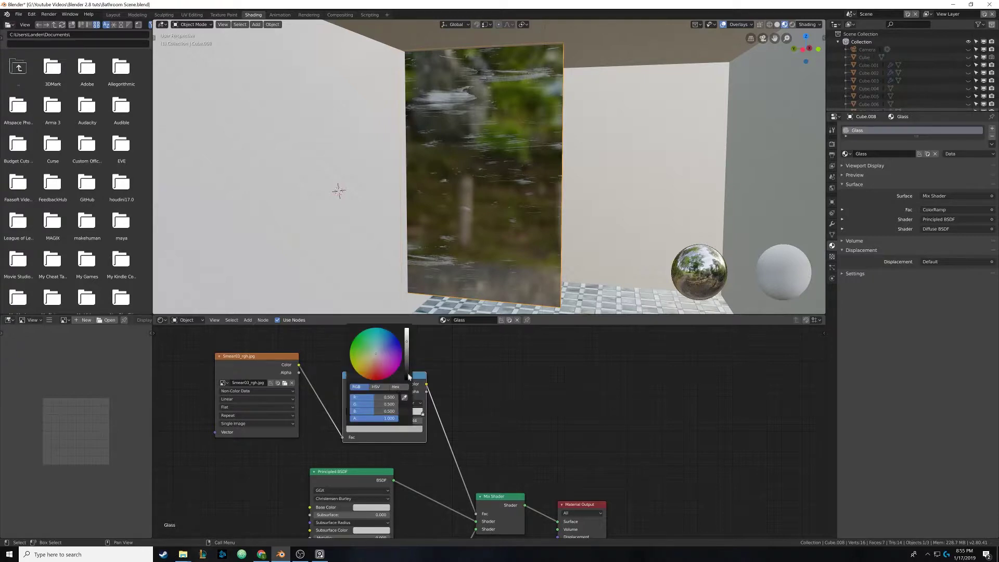
mouse_move(408, 349)
mouse_down()
mouse_move(408, 364)
mouse_move(409, 349)
mouse_up()
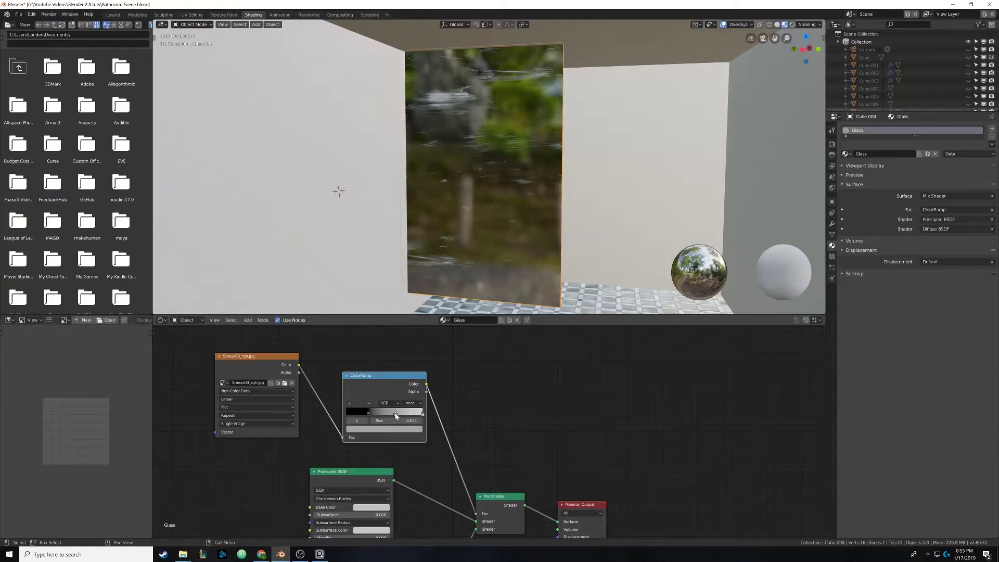
drag(396, 414, 421, 414)
click(368, 415)
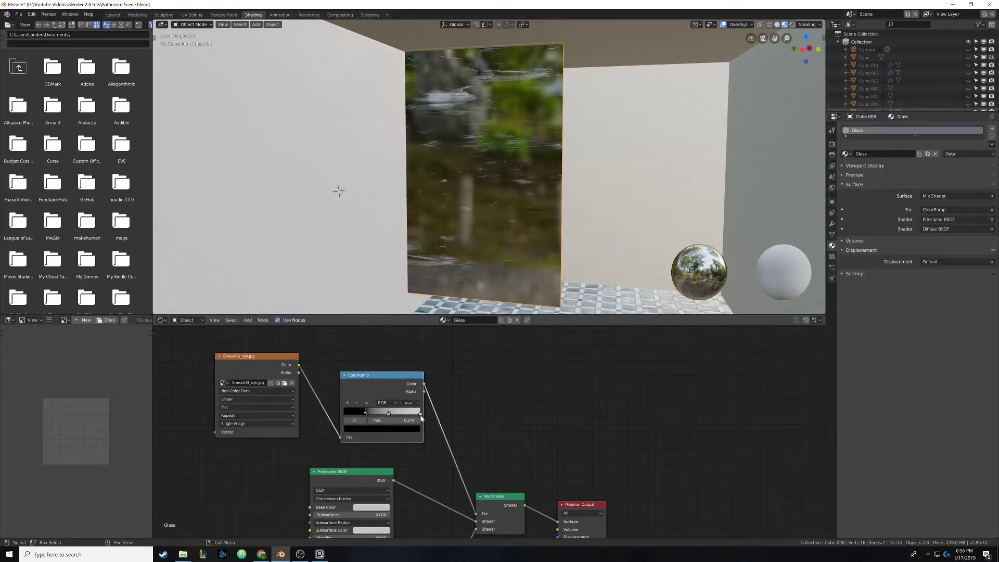
click(421, 415)
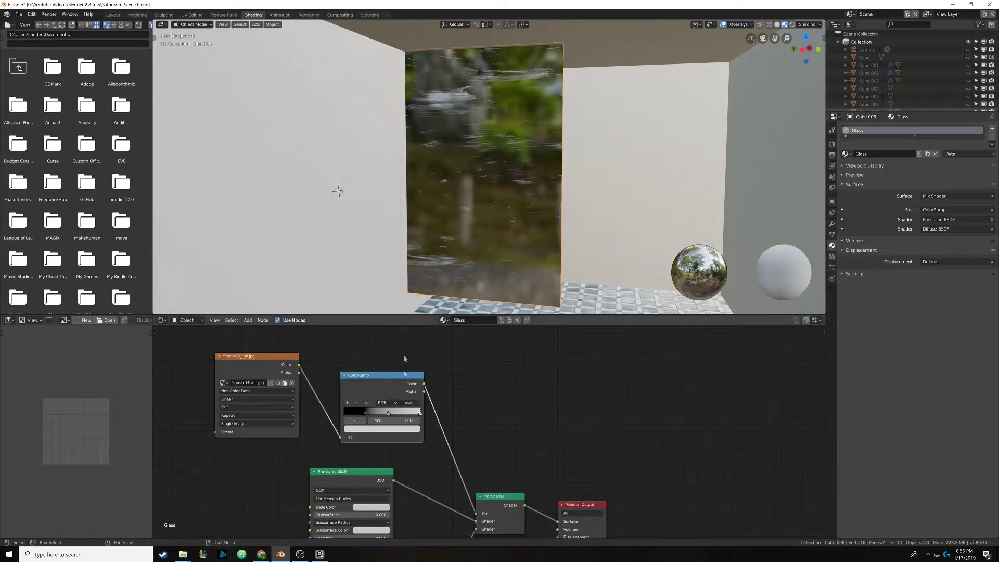
click(389, 414)
click(358, 404)
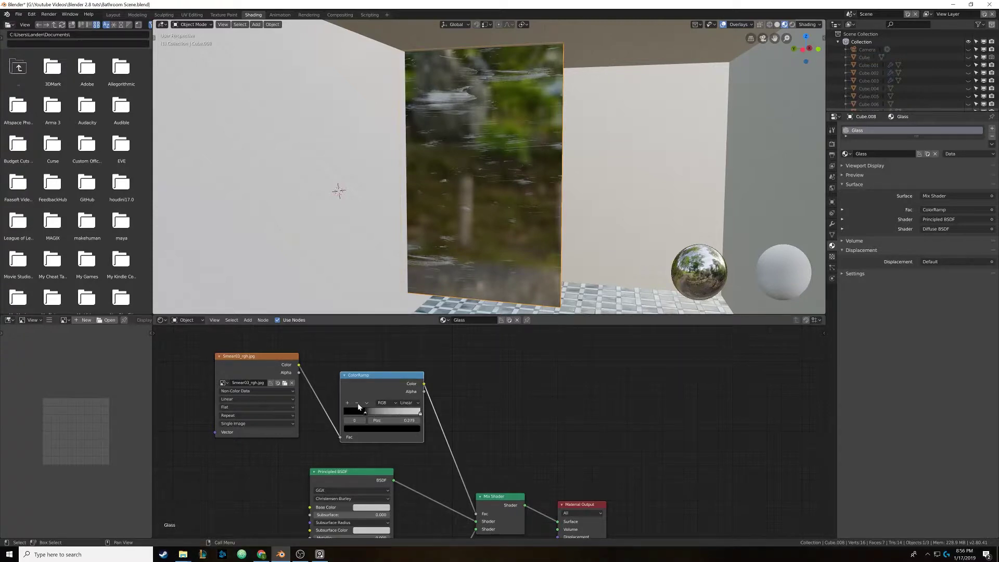
Step: Darken the ColorRamp's white end stop to grey and move the black stop back close to the ramp's start
click(421, 412)
click(417, 429)
drag(405, 332, 404, 352)
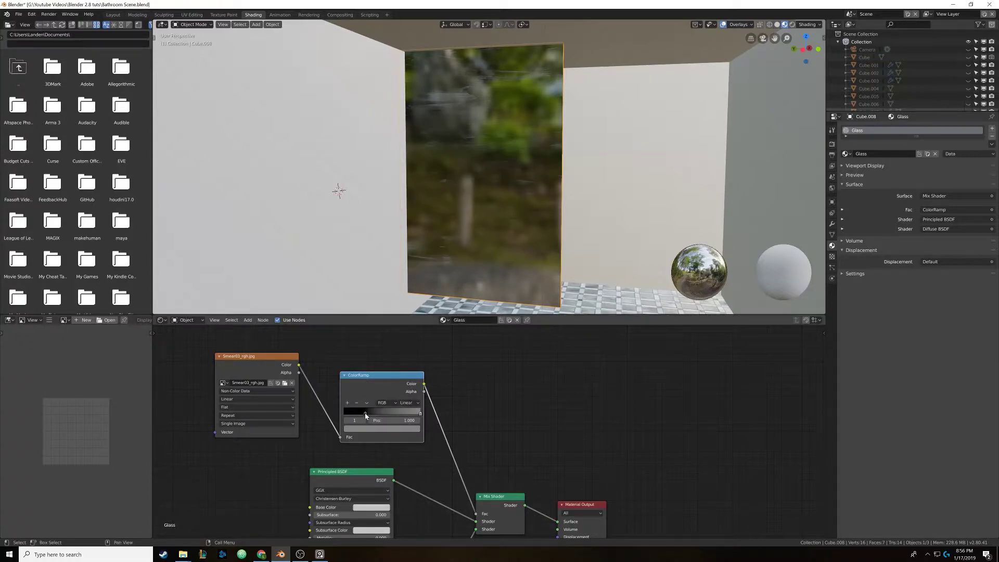
drag(365, 414, 353, 413)
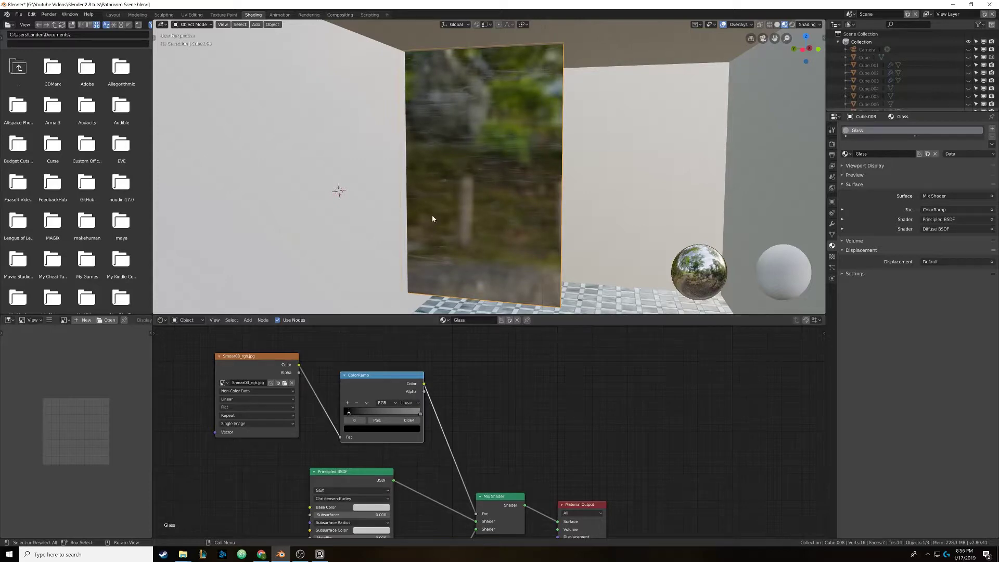
Step: Examine the glass panel in LookDev and rendered shading, then return the viewport to solid shading
scroll(437, 213, up, 3)
mouse_move(477, 183)
middle_down()
mouse_move(475, 152)
mouse_move(454, 181)
mouse_move(466, 174)
mouse_move(486, 188)
mouse_move(471, 201)
mouse_move(470, 190)
middle_up()
scroll(470, 190, down, 1)
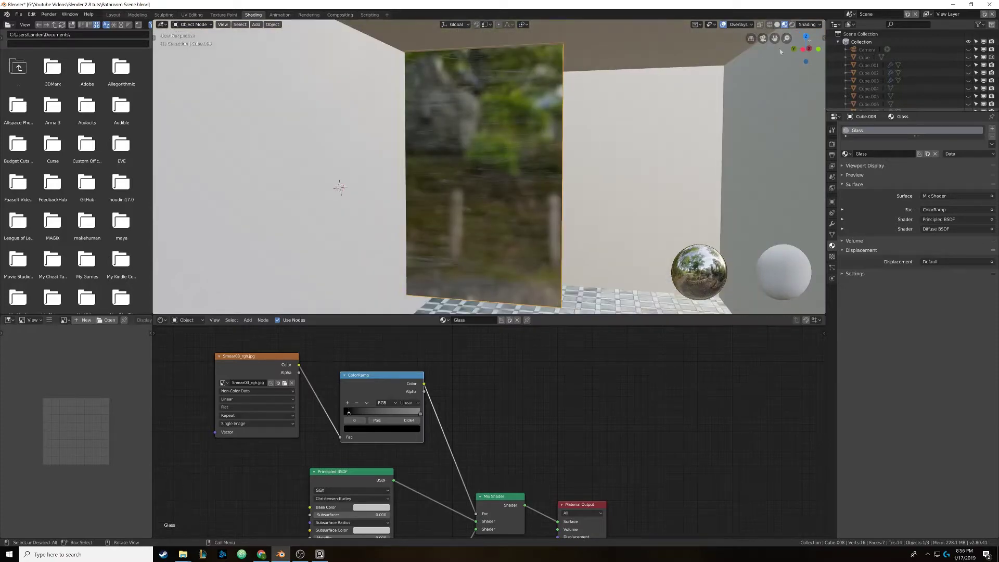
click(793, 25)
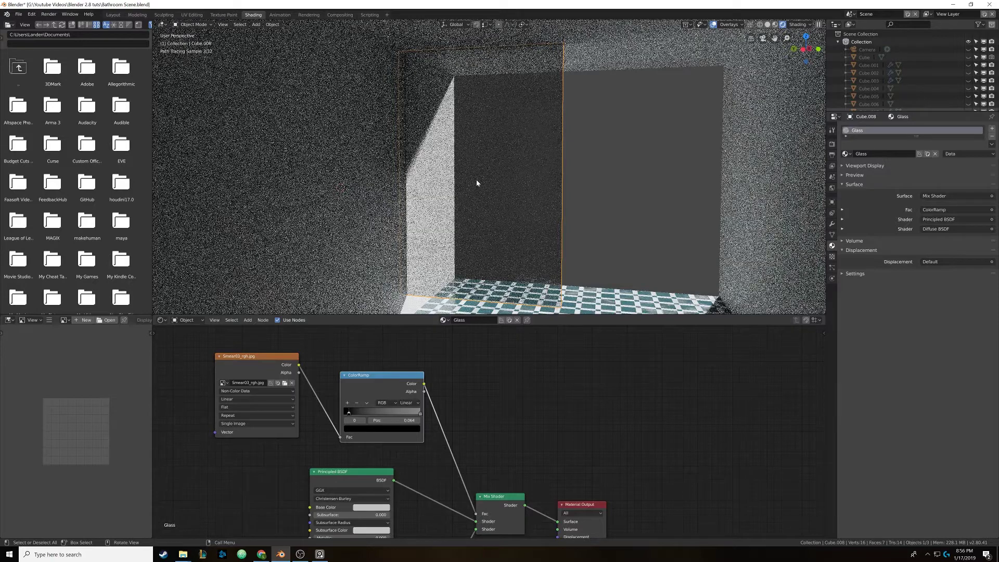
click(768, 24)
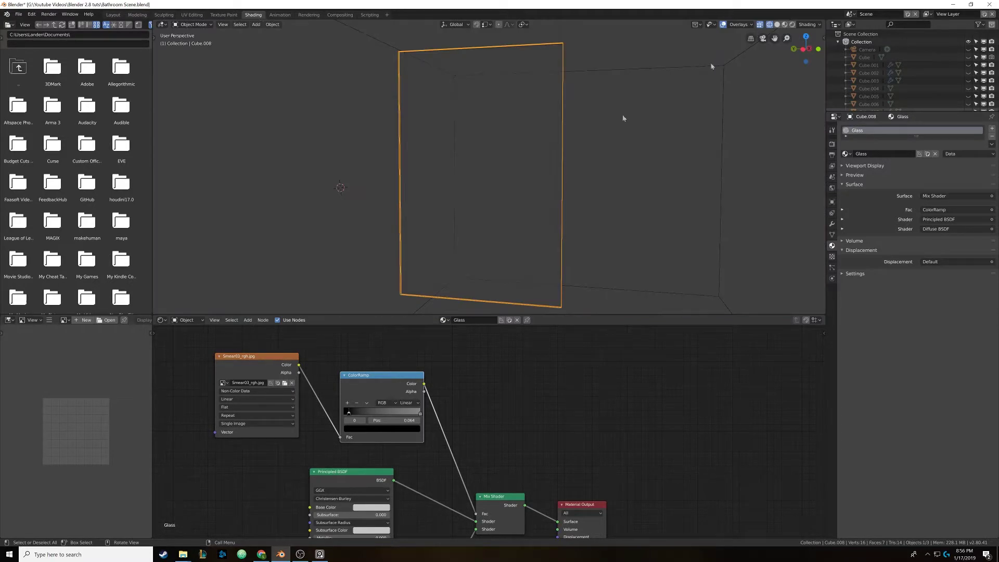
click(779, 25)
scroll(518, 161, down, 3)
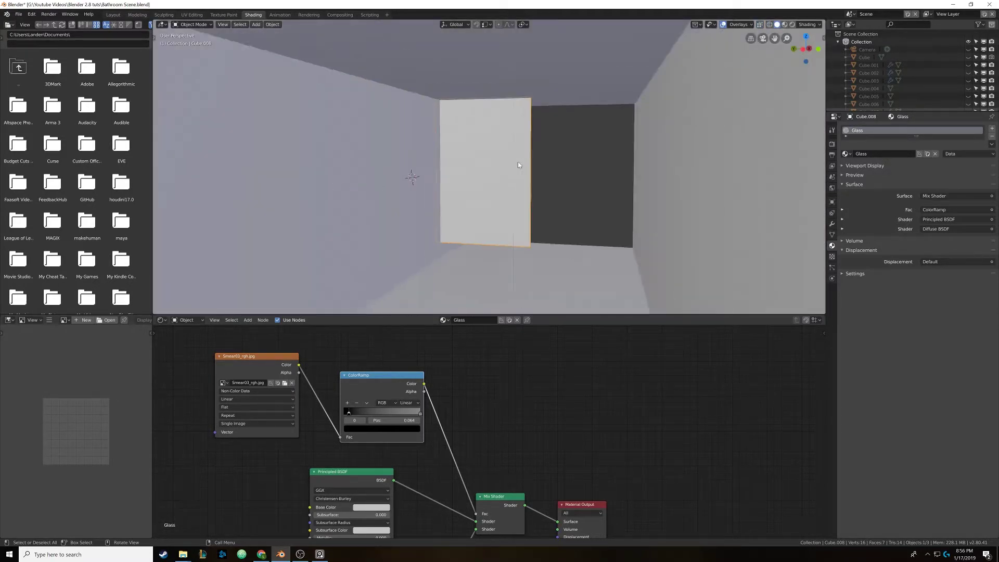
Step: Render the bathroom scene from the camera view using the existing Cycles settings
scroll(516, 161, up, 3)
shift+middle_drag(513, 160, 507, 171)
scroll(491, 183, down, 3)
scroll(491, 182, down, 4)
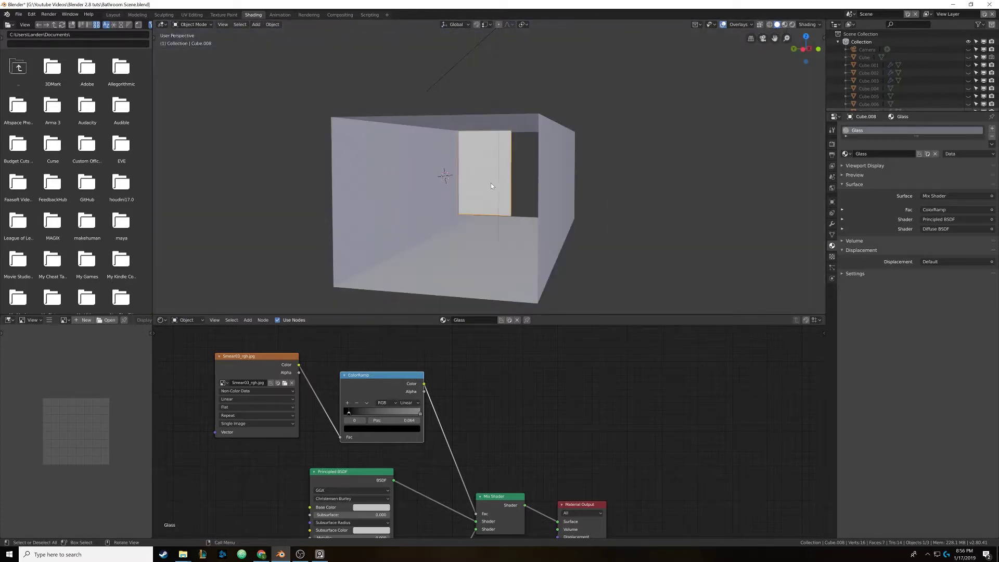
key(KP_0)
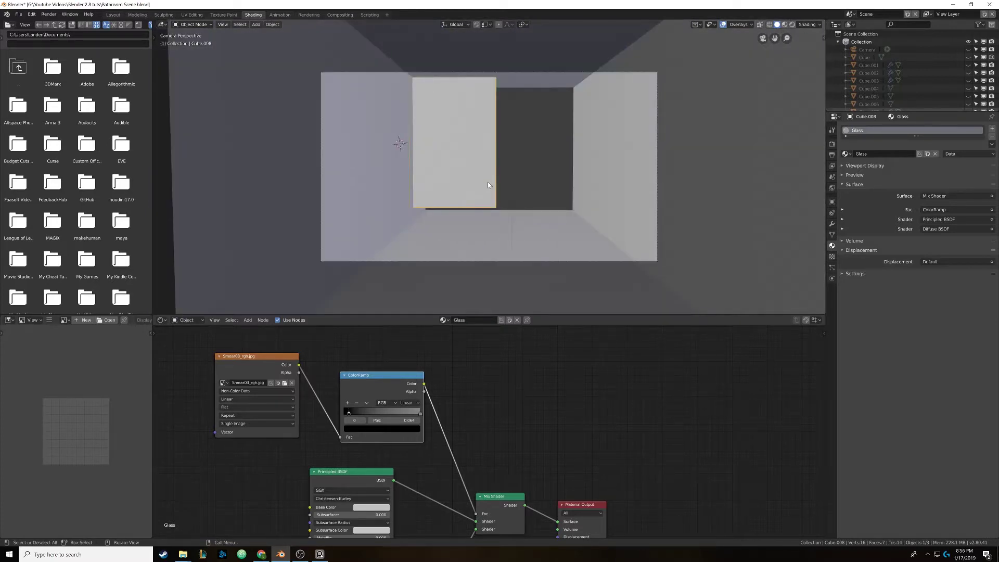
click(833, 144)
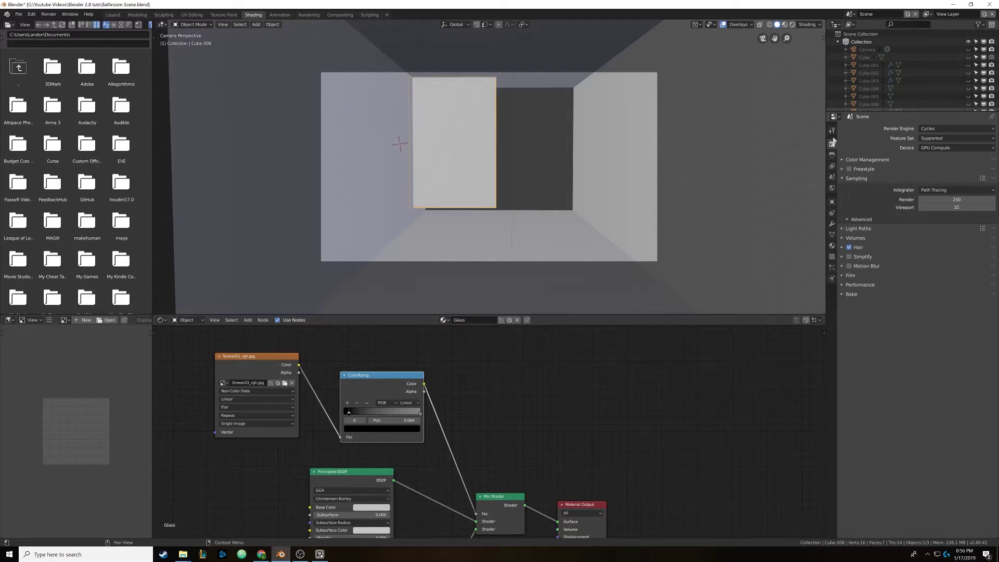
scroll(423, 182, up, 1)
middle_drag(419, 183, 424, 183)
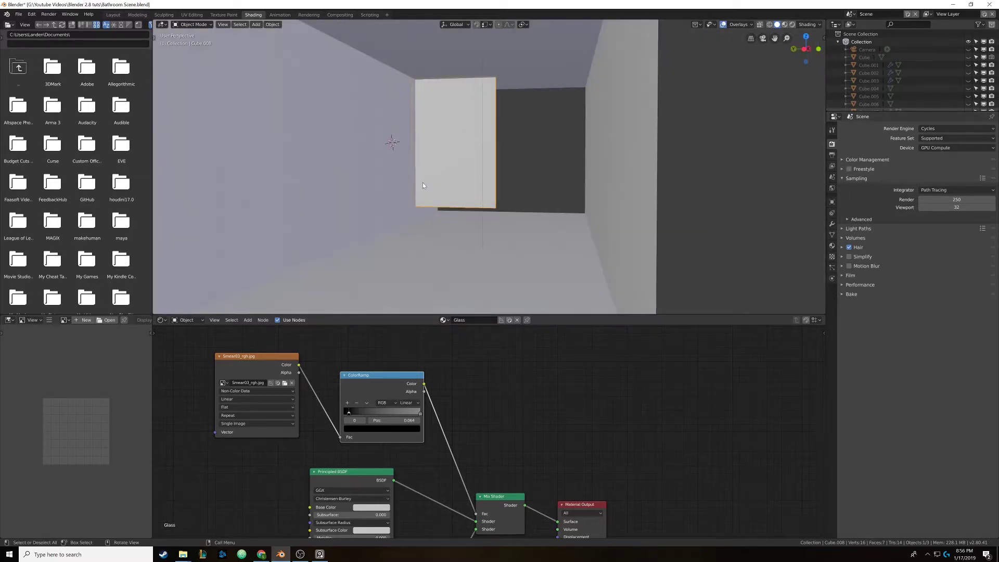
key(KP_0)
key(F12)
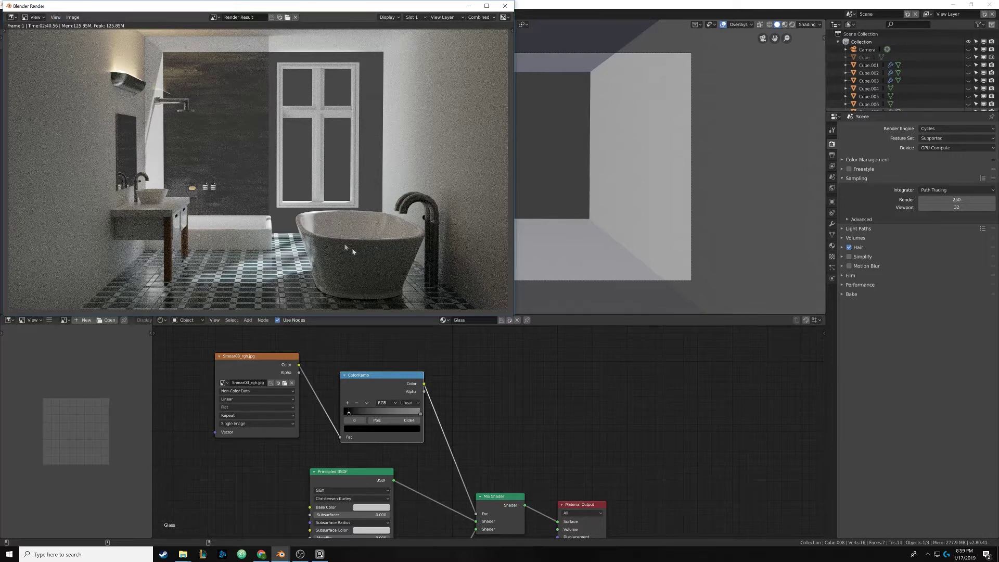
Step: Examine the rendered image up close around the glass panel, shower fixtures, sink and soap dispensers, and then as a whole
scroll(238, 185, up, 6)
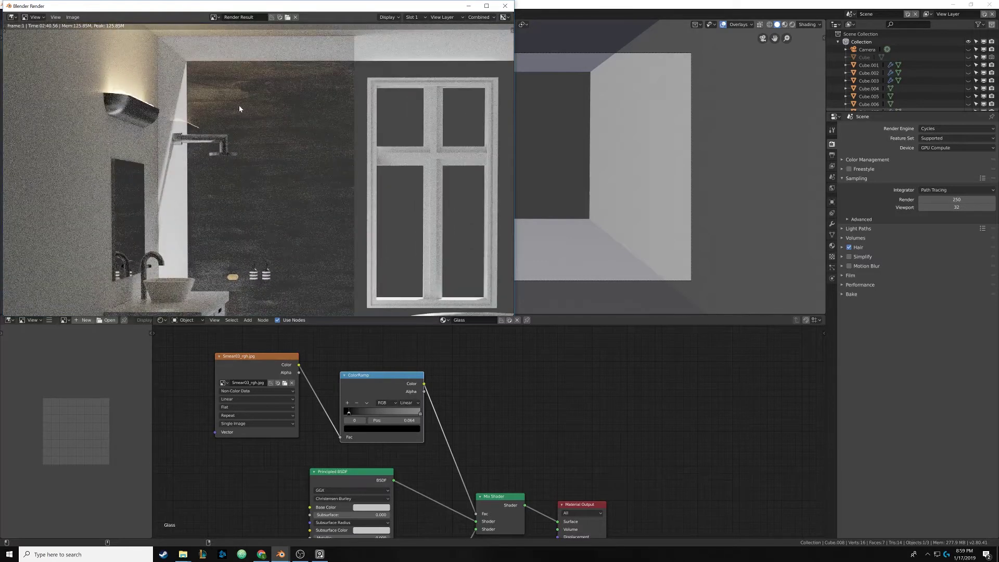
middle_drag(278, 207, 248, 133)
scroll(239, 196, down, 1)
scroll(244, 191, up, 2)
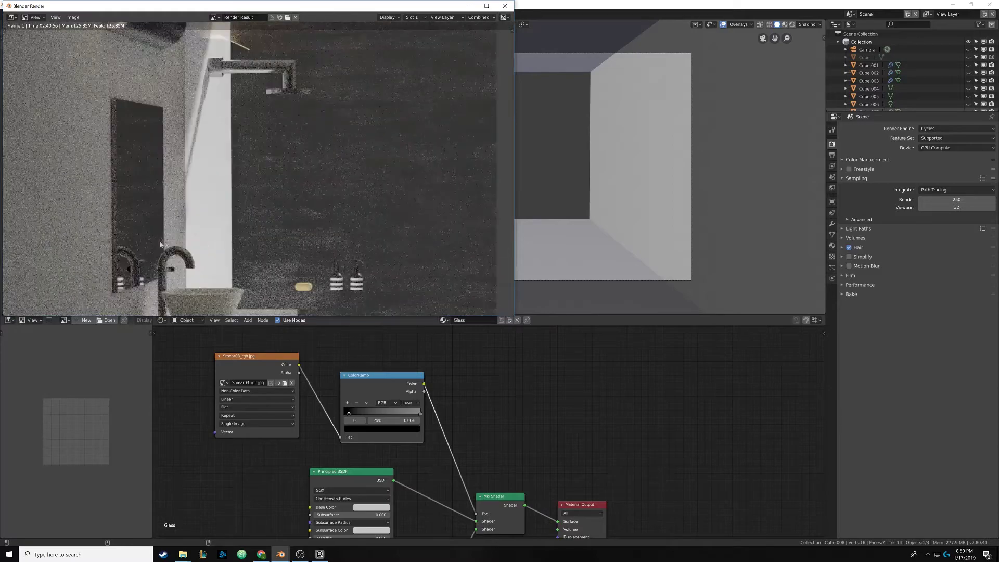
middle_drag(161, 244, 244, 188)
scroll(231, 216, up, 3)
scroll(208, 202, down, 3)
middle_drag(321, 234, 270, 191)
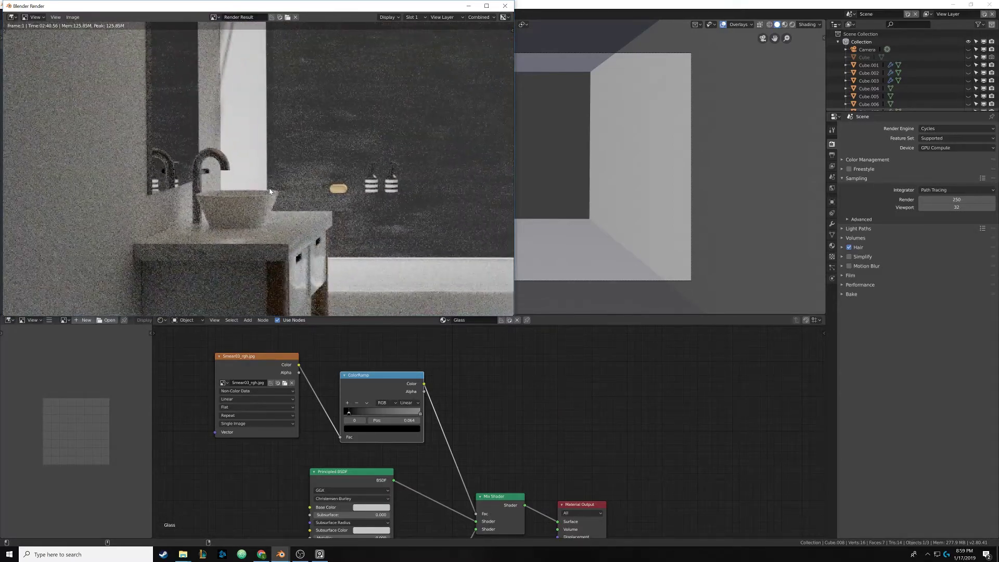
scroll(269, 191, down, 3)
scroll(271, 188, up, 4)
scroll(274, 183, up, 2)
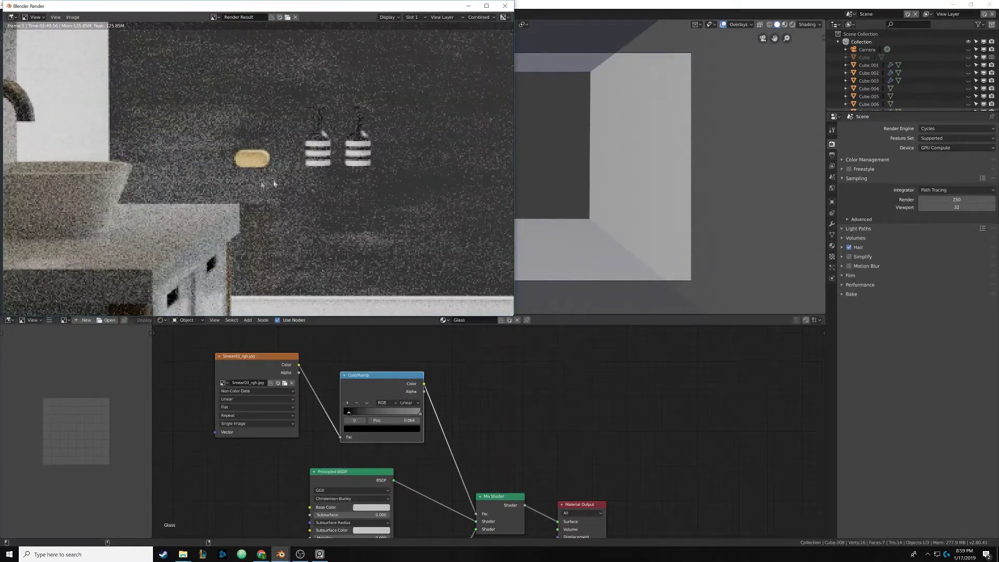
scroll(372, 162, down, 3)
scroll(216, 196, up, 4)
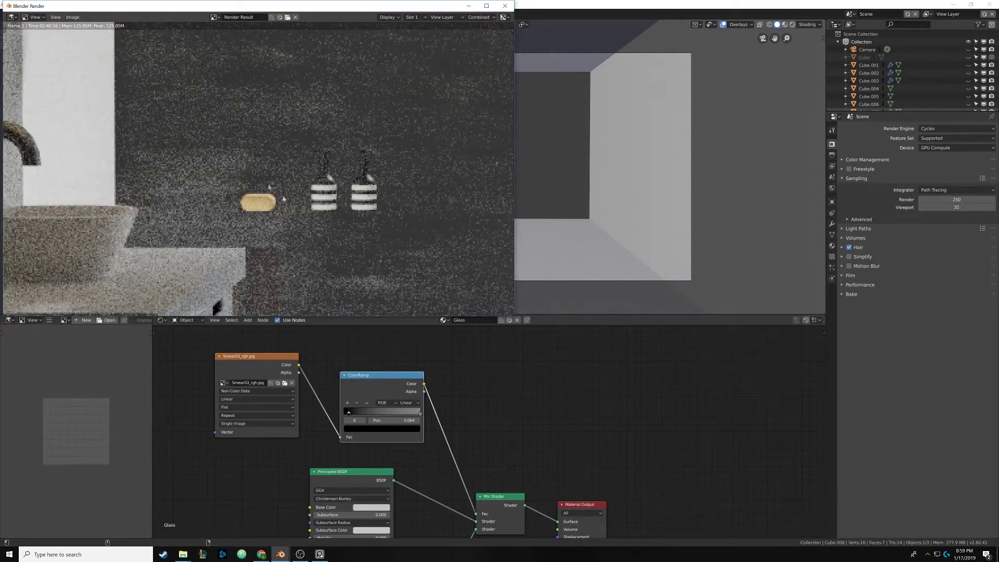
scroll(225, 146, down, 3)
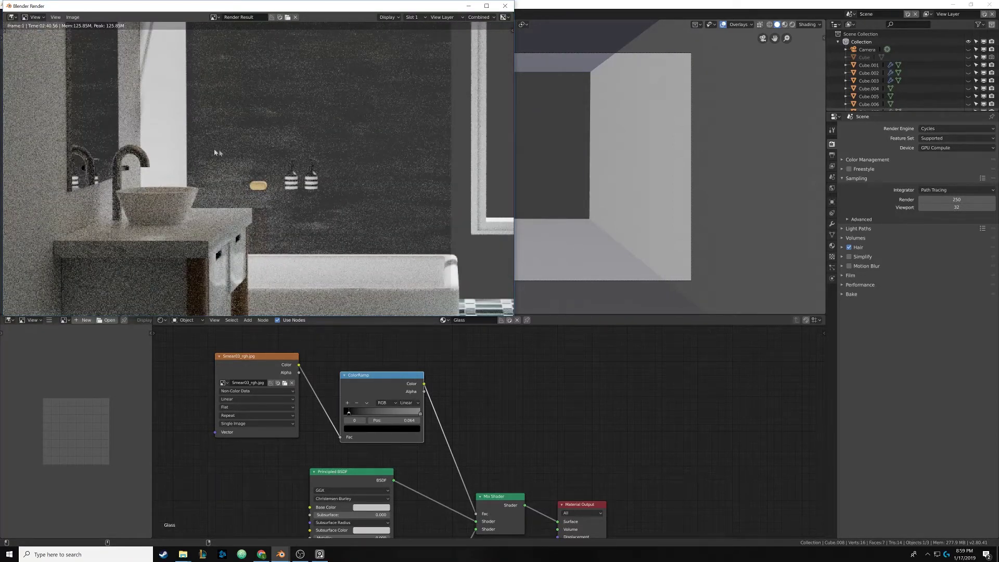
scroll(234, 179, down, 2)
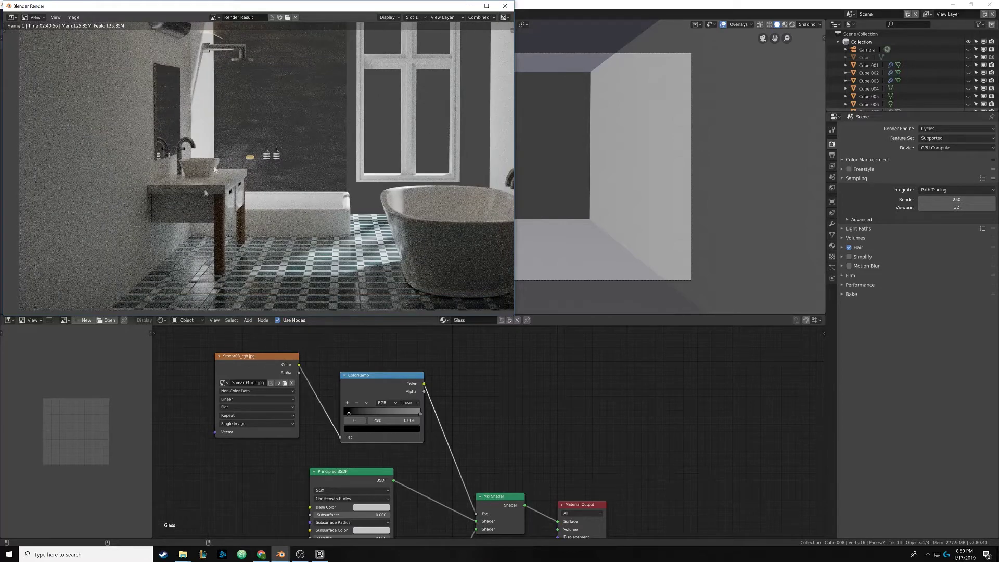
scroll(223, 207, down, 3)
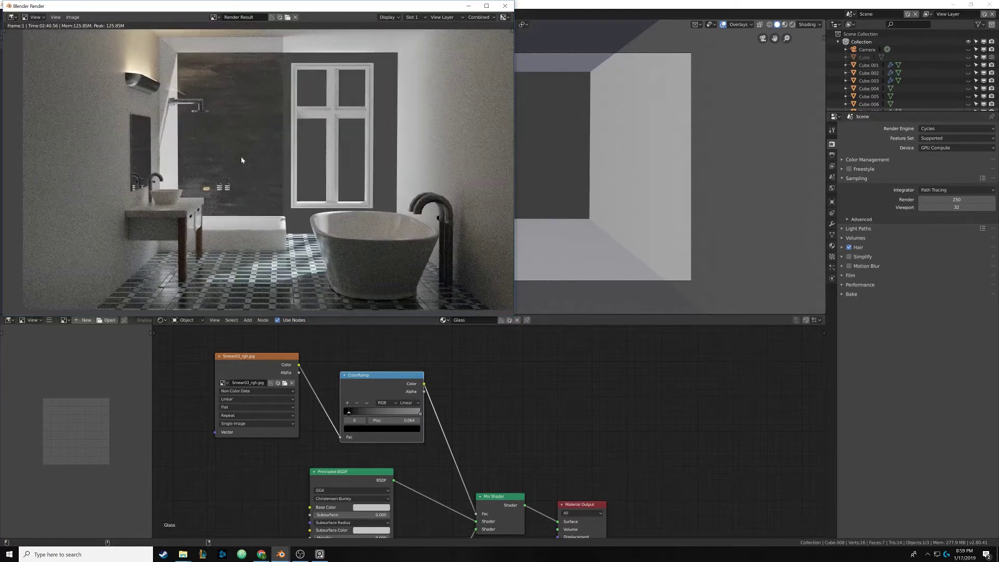
scroll(241, 159, down, 1)
middle_drag(241, 160, 231, 161)
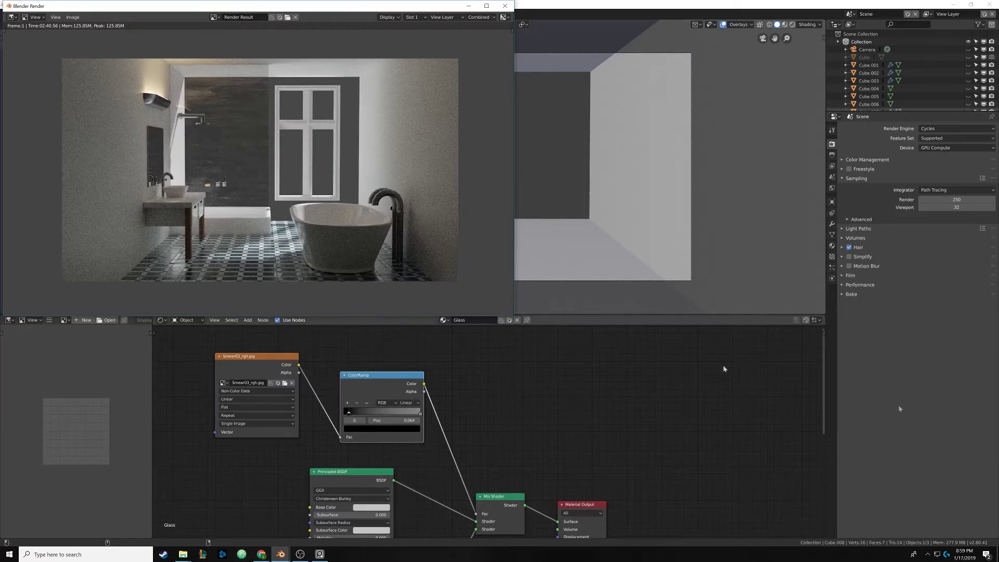
Step: Bring the reference image board onto the main screen and examine the white bathroom photo with the glass shower panel
right_drag(998, 446, 389, 287)
scroll(390, 287, down, 5)
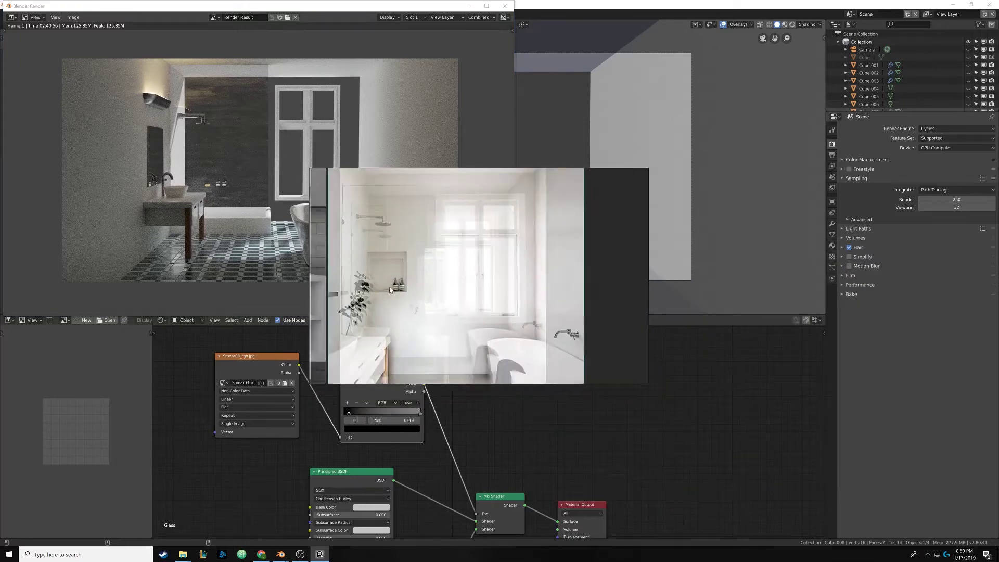
middle_drag(415, 310, 419, 276)
scroll(420, 276, down, 1)
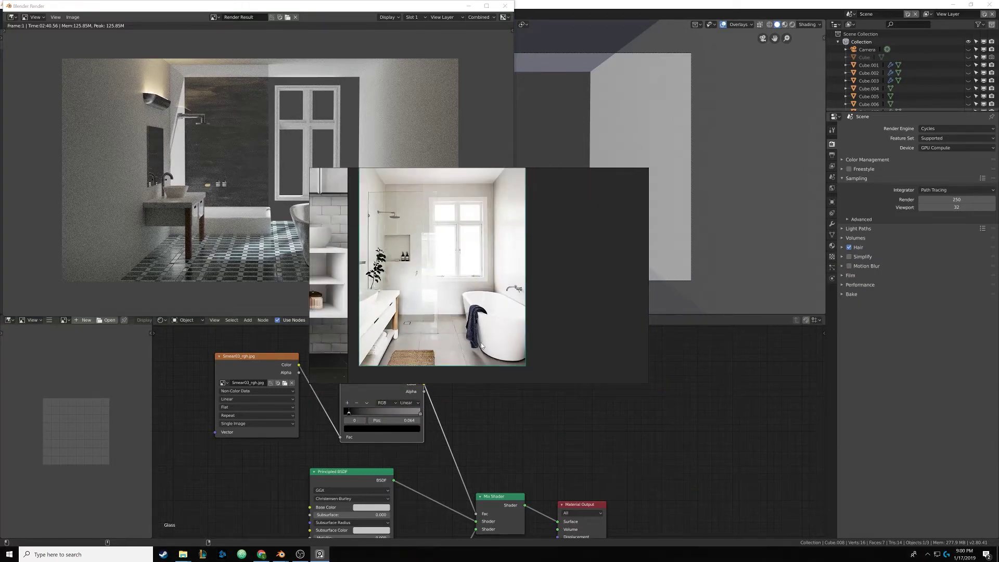
middle_drag(336, 296, 464, 301)
scroll(527, 302, down, 3)
scroll(488, 307, up, 2)
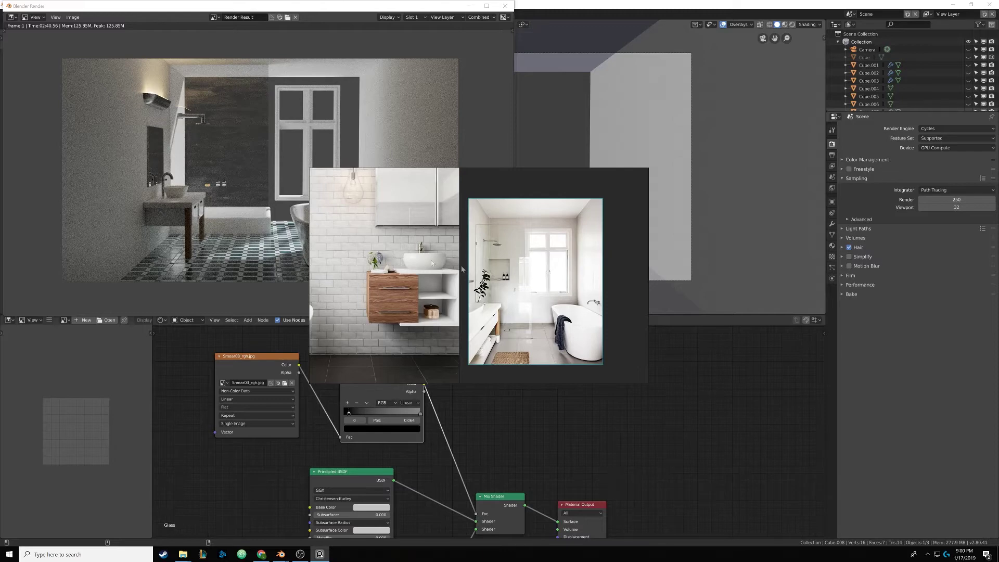
middle_drag(521, 283, 456, 275)
scroll(502, 266, up, 4)
scroll(459, 276, down, 4)
scroll(458, 270, up, 2)
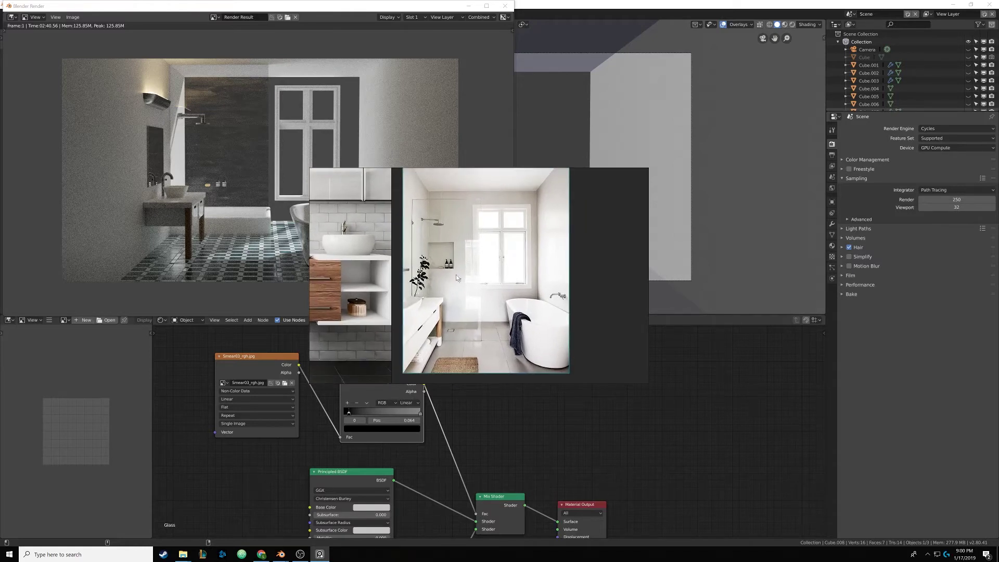
Step: Move the reference board clear of the render and frame both bathroom photos for comparison
drag(354, 270, 582, 272)
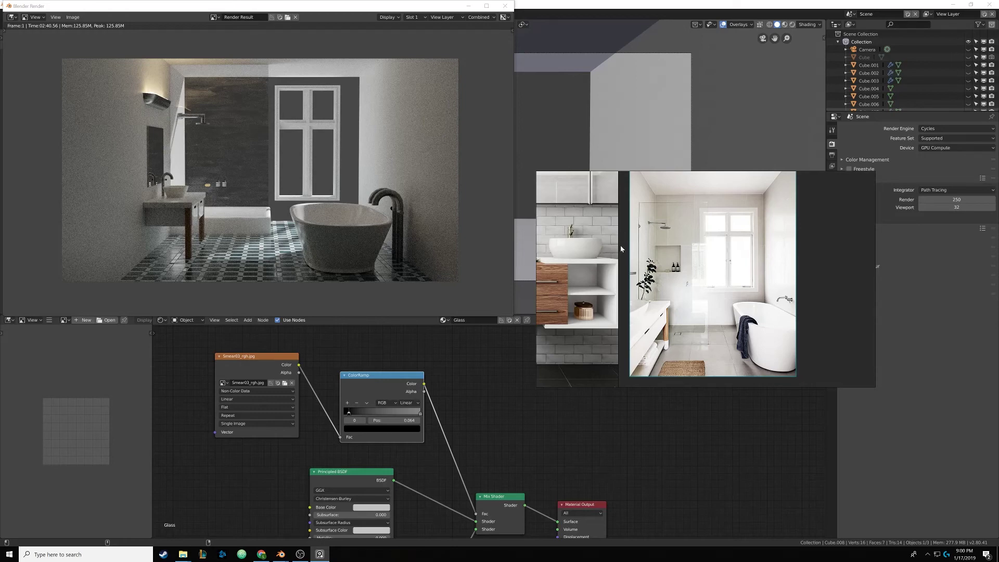
right_drag(620, 249, 652, 252)
scroll(651, 257, down, 3)
middle_drag(655, 260, 764, 294)
scroll(765, 299, up, 2)
scroll(764, 303, down, 1)
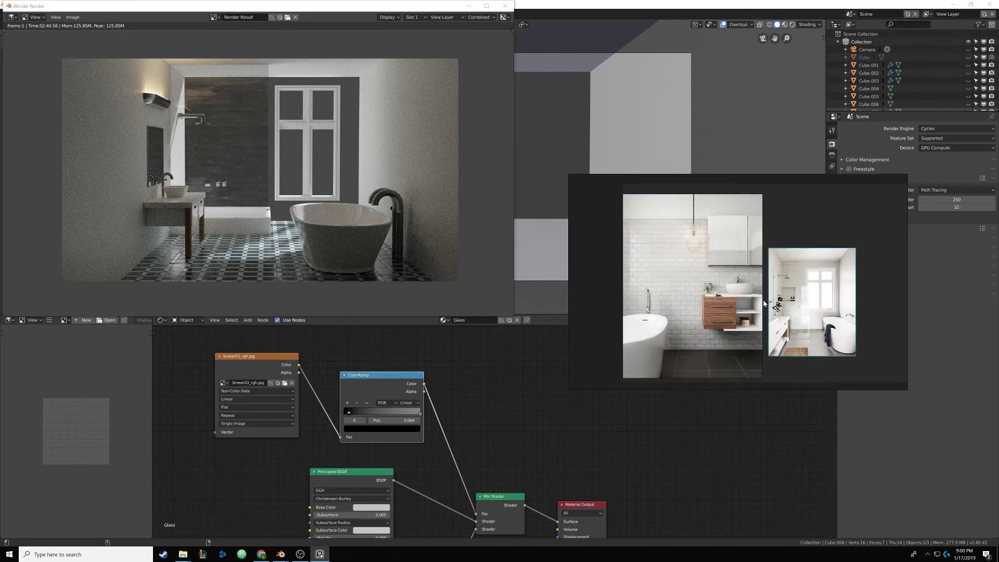